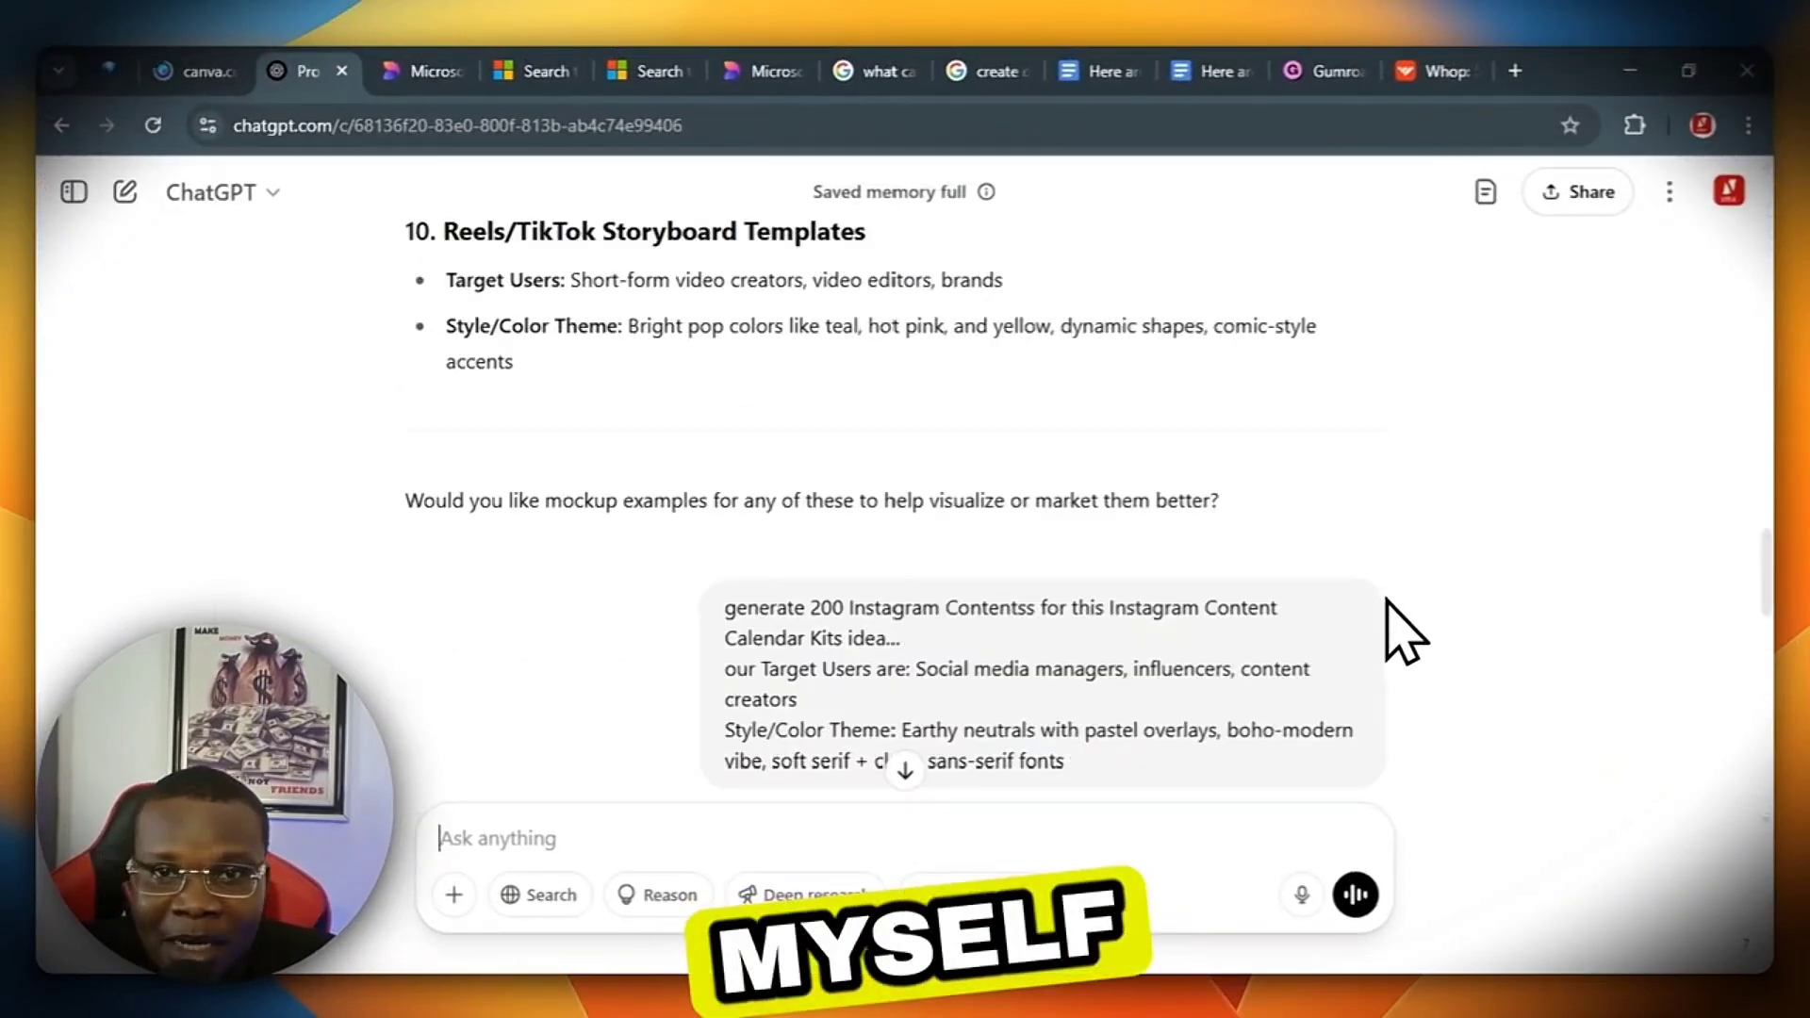
# Step: Scroll back up to the 10 Canva-style template ideas prompt and its first idea, AI Course Presentation Templates
pyautogui.scroll(9, 1386, 631)
pyautogui.scroll(15, 1388, 603)
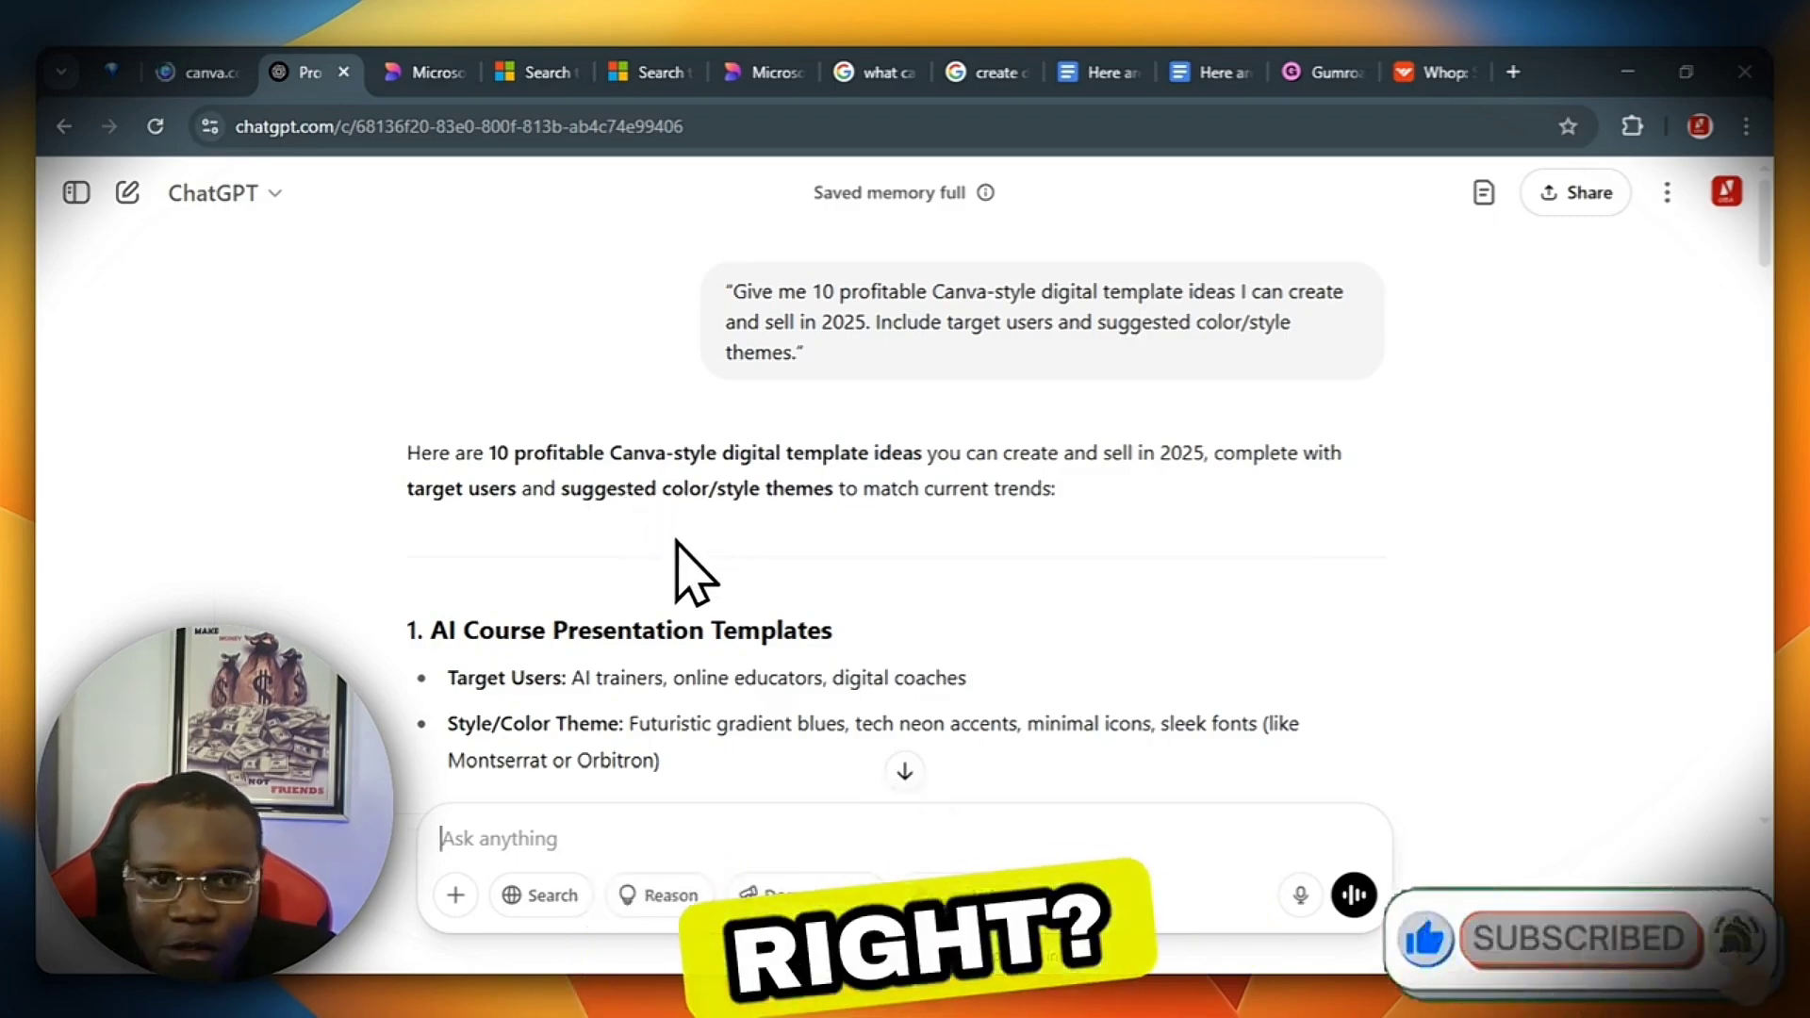
# Step: Highlight the AI Course Presentation Templates heading and its target users, AI trainers and online educators
pyautogui.scroll(-1, 601, 603)
pyautogui.moveTo(422, 506); pyautogui.dragTo(556, 524)
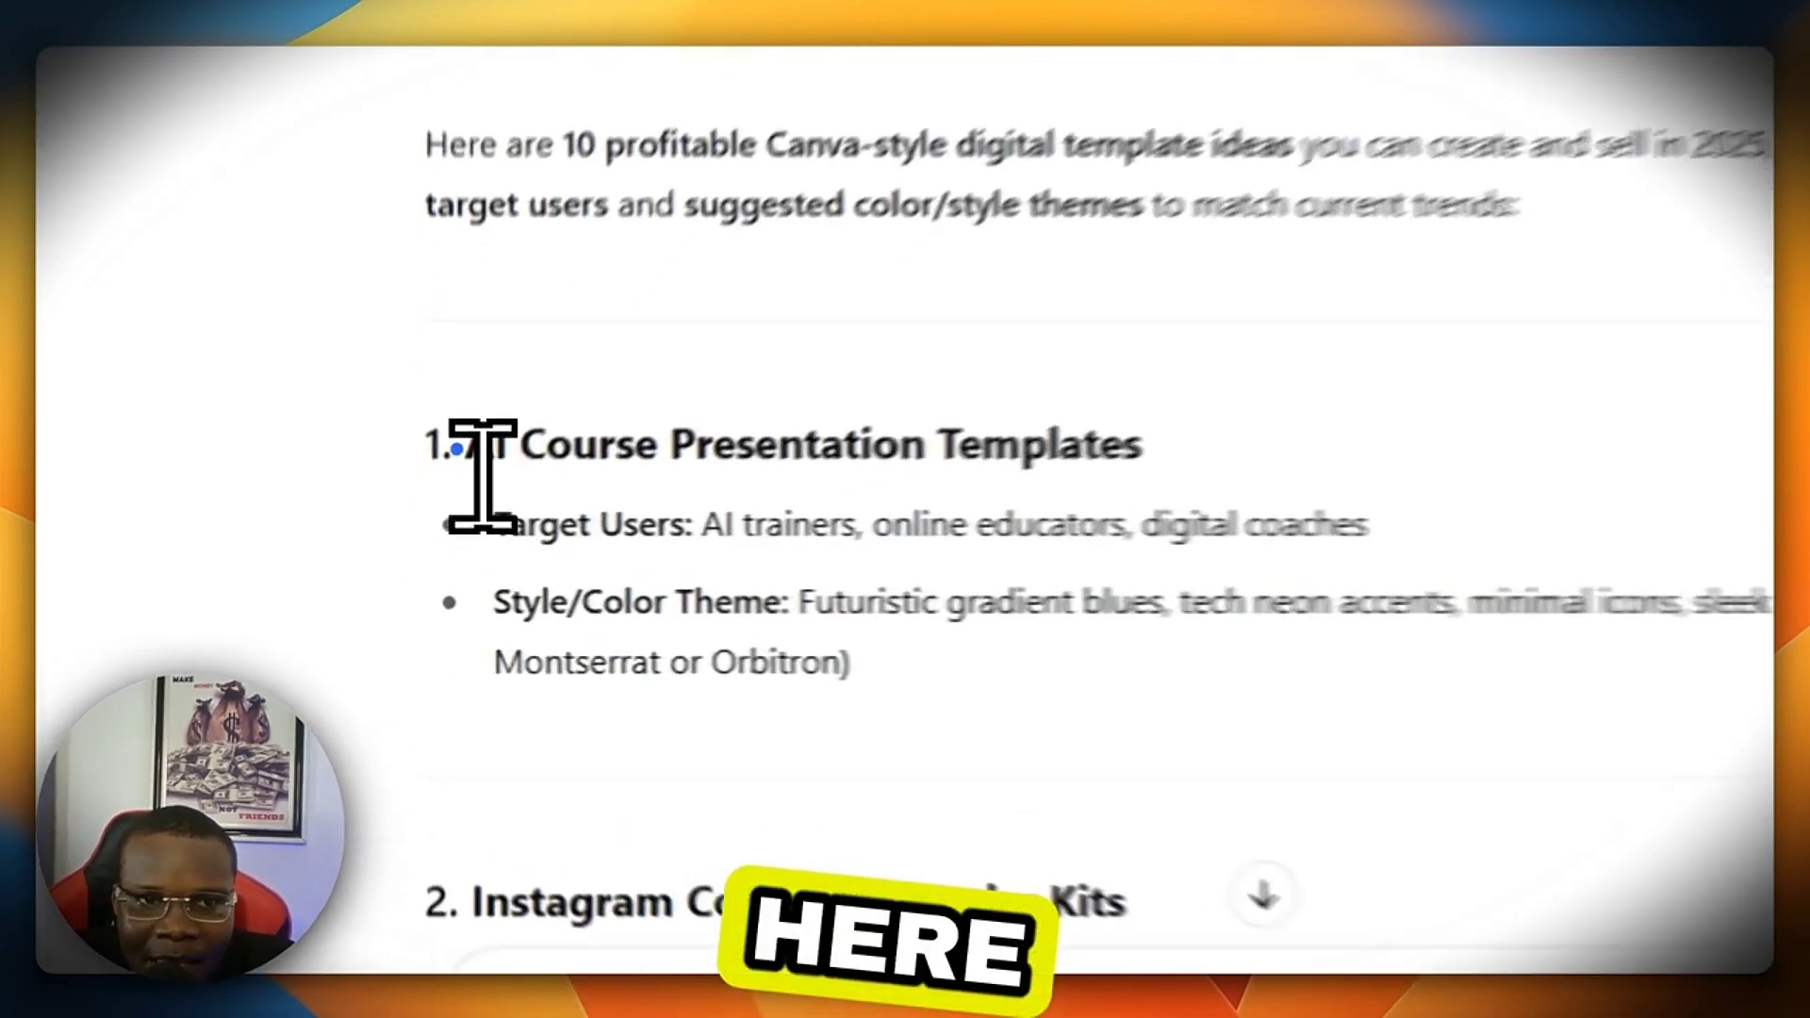
pyautogui.moveTo(728, 462); pyautogui.dragTo(1196, 512)
pyautogui.click(1248, 598)
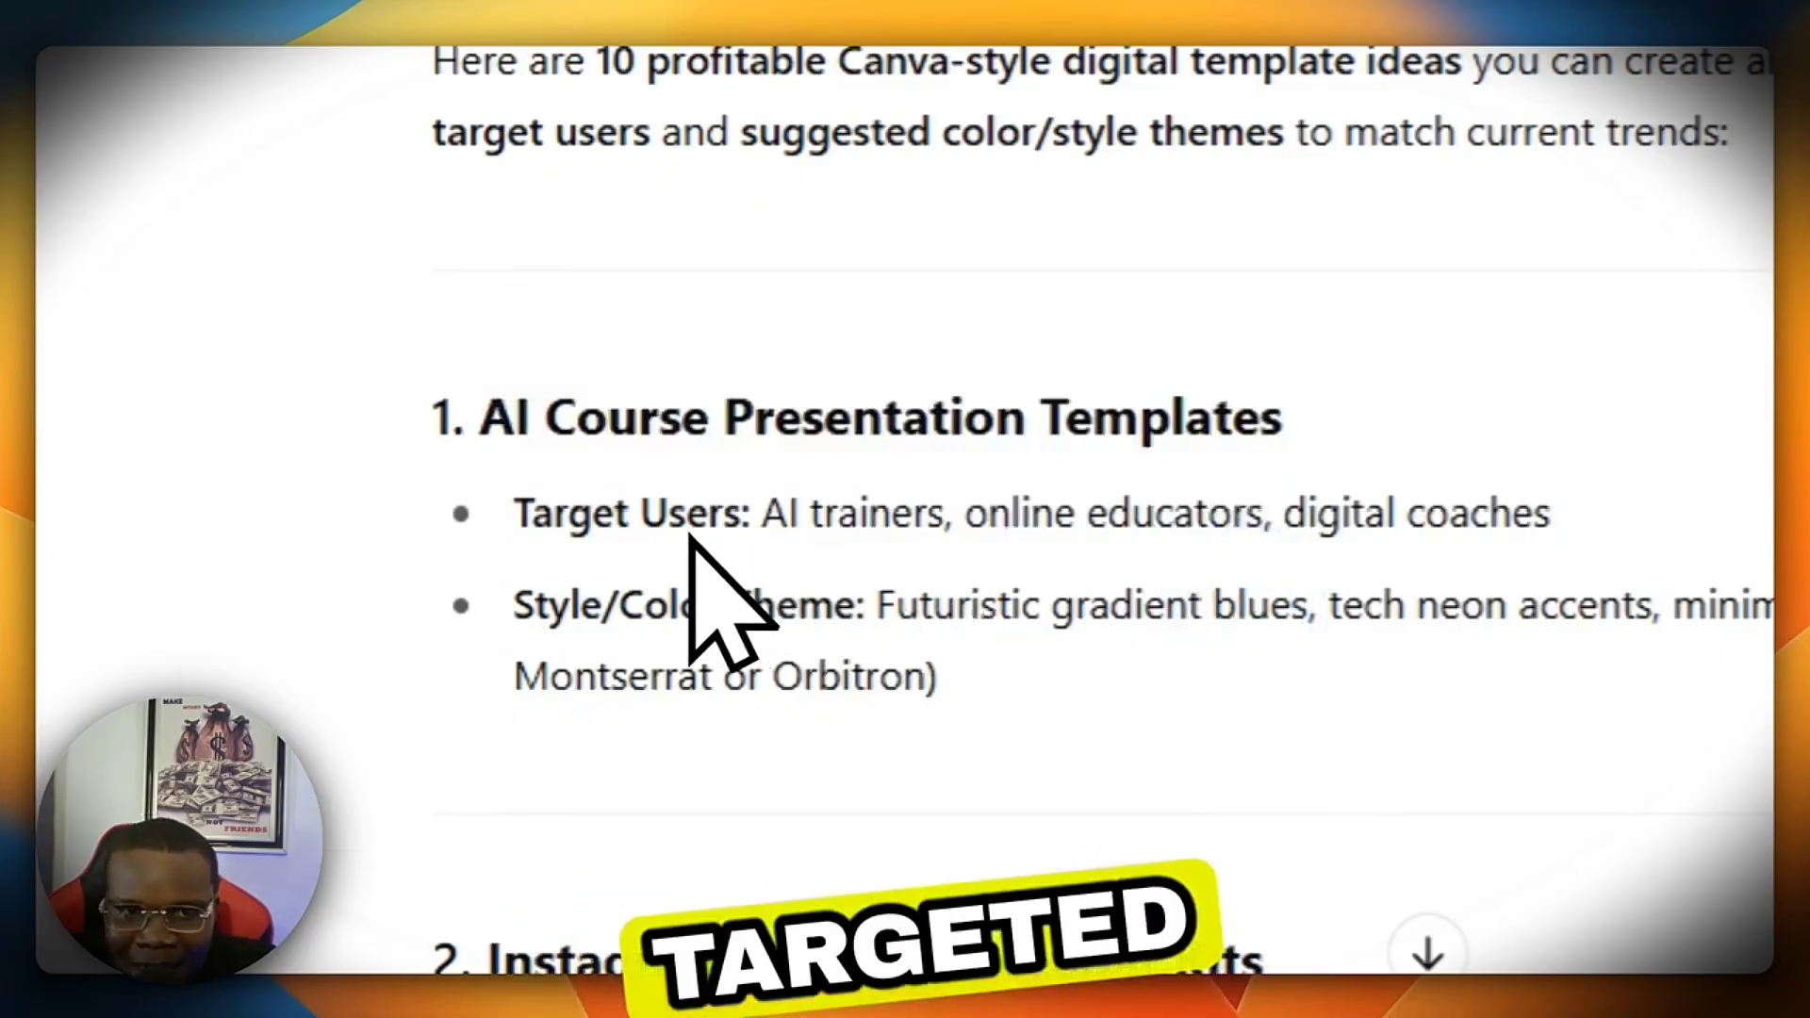
pyautogui.doubleClick(759, 513)
pyautogui.moveTo(875, 545); pyautogui.dragTo(921, 539)
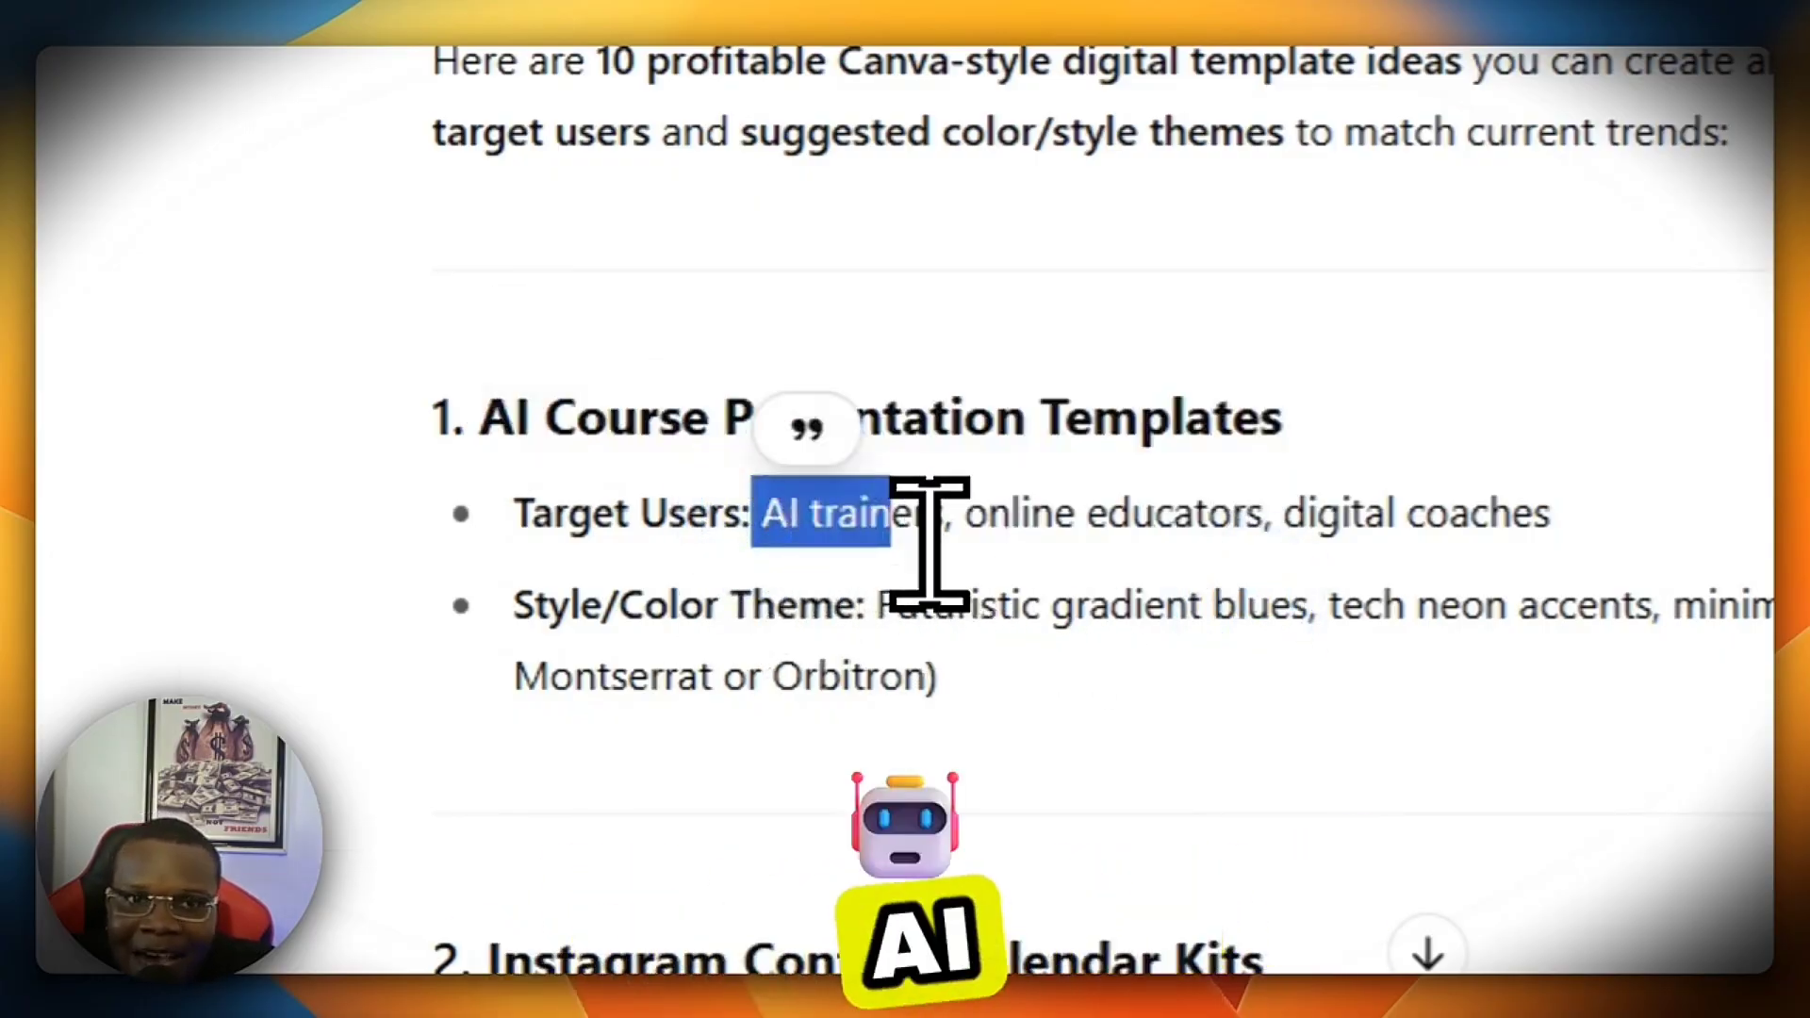
pyautogui.moveTo(1038, 512); pyautogui.dragTo(1479, 551)
pyautogui.click(1444, 681)
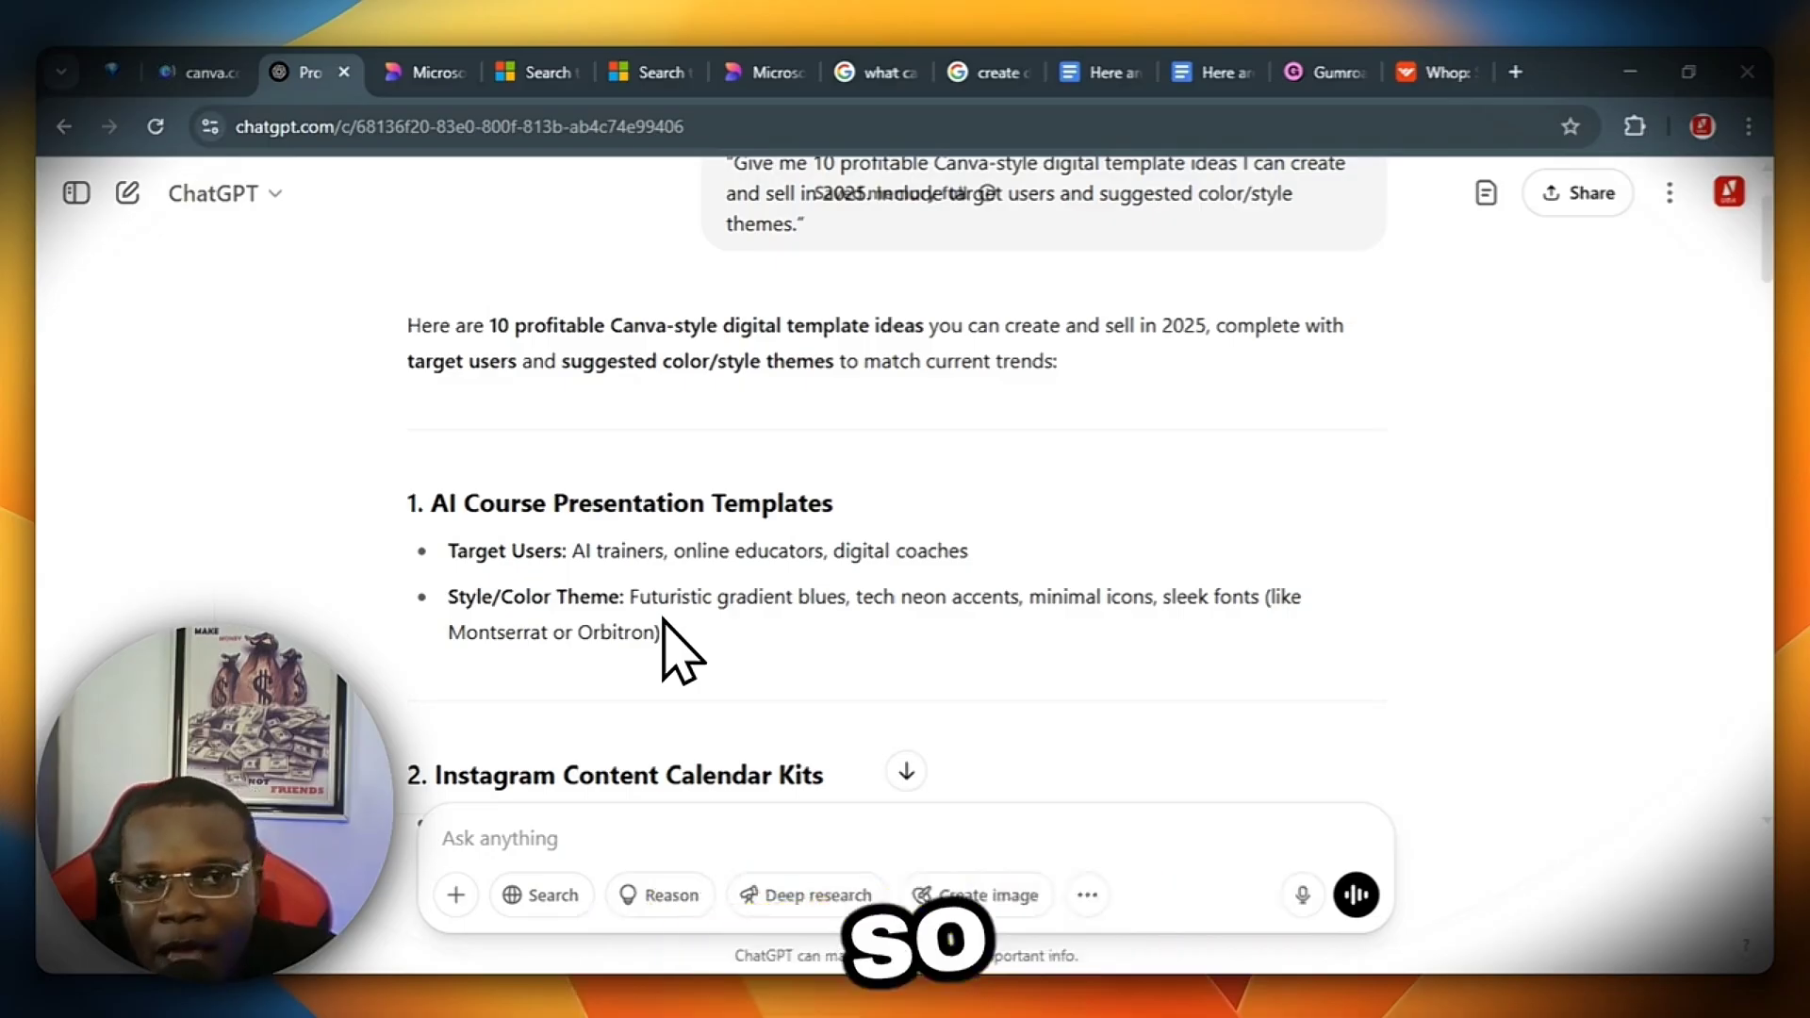
# Step: Highlight the next idea's heading and its target users, social media managers and content creators
pyautogui.scroll(-3, 663, 619)
pyautogui.moveTo(435, 521); pyautogui.dragTo(815, 529)
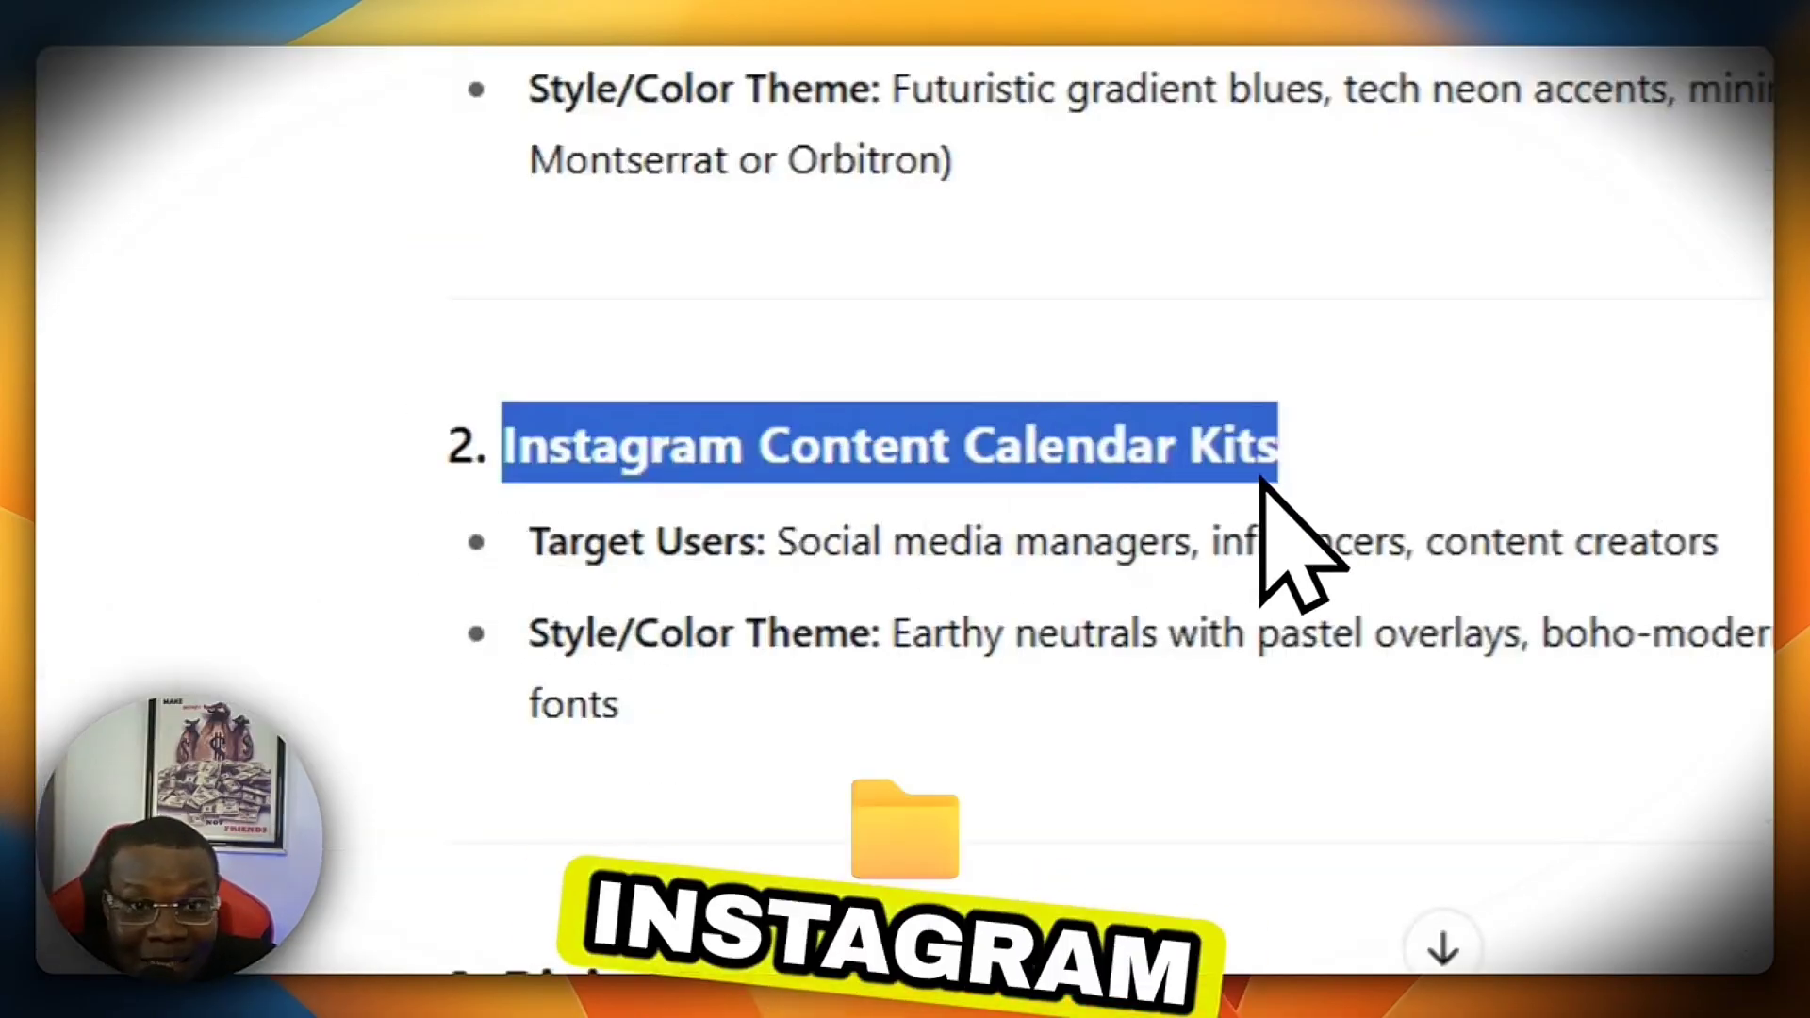
pyautogui.click(1310, 571)
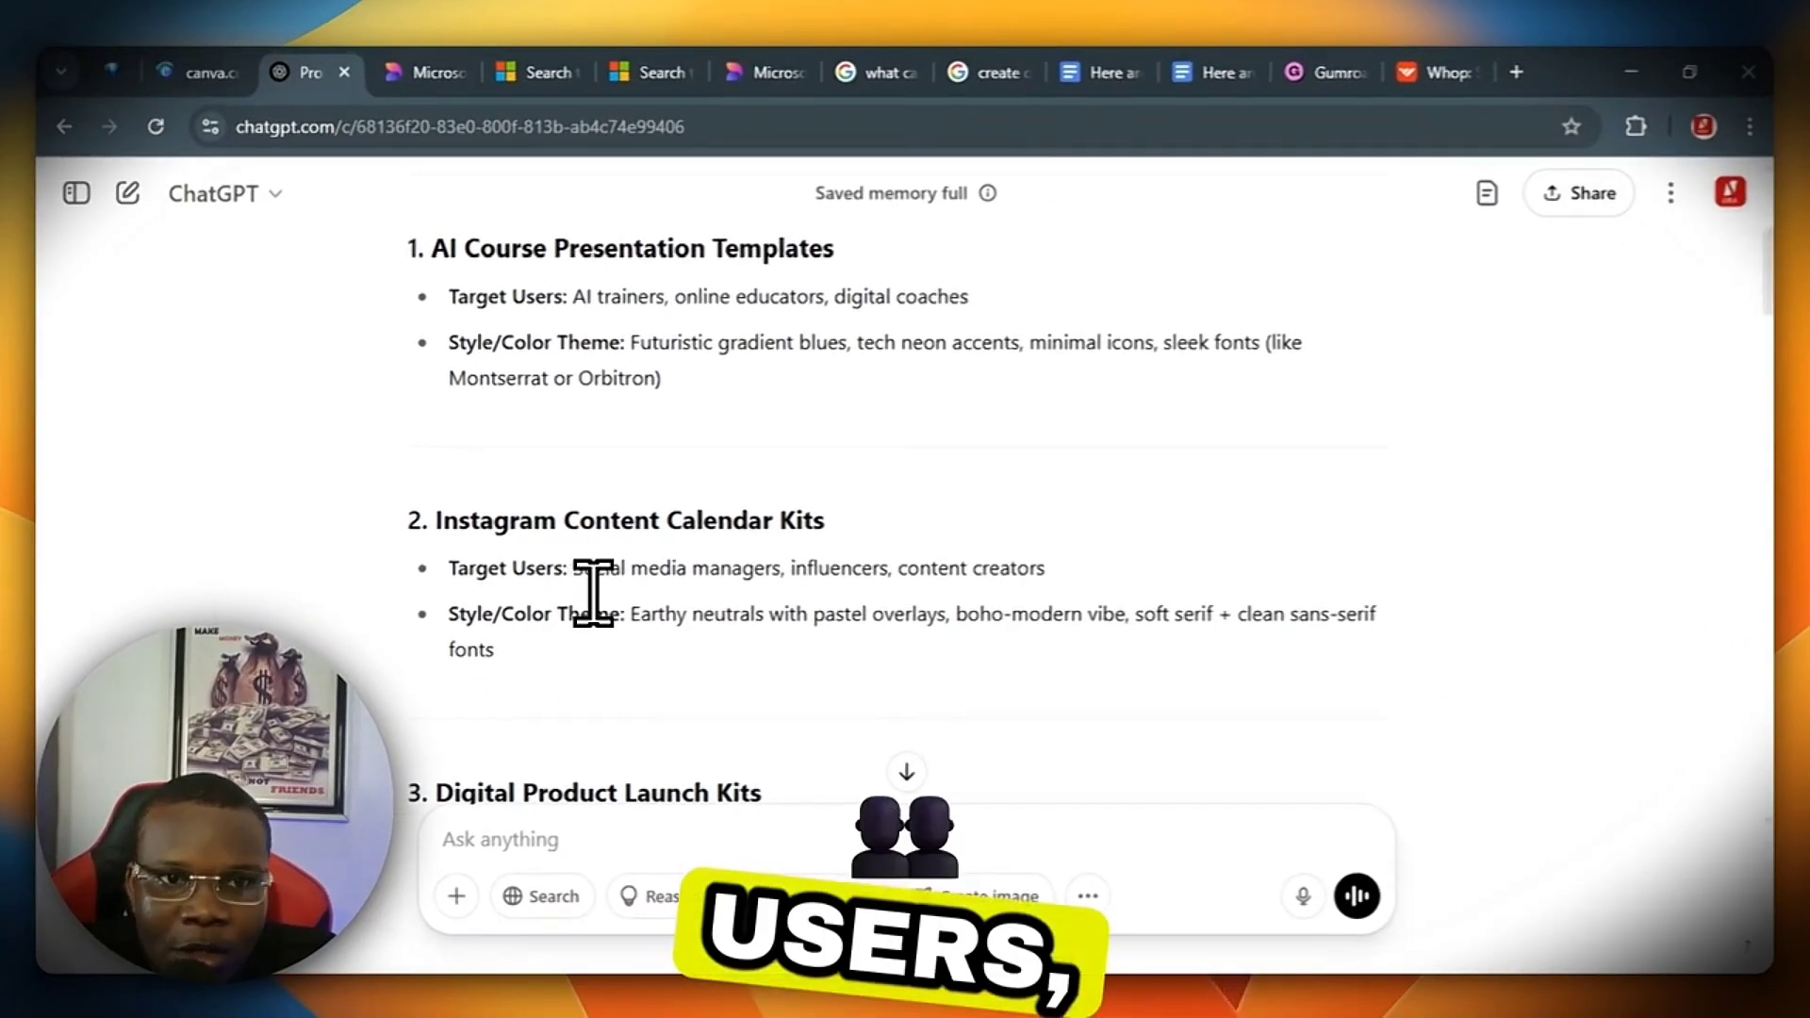
pyautogui.moveTo(570, 568); pyautogui.dragTo(698, 567)
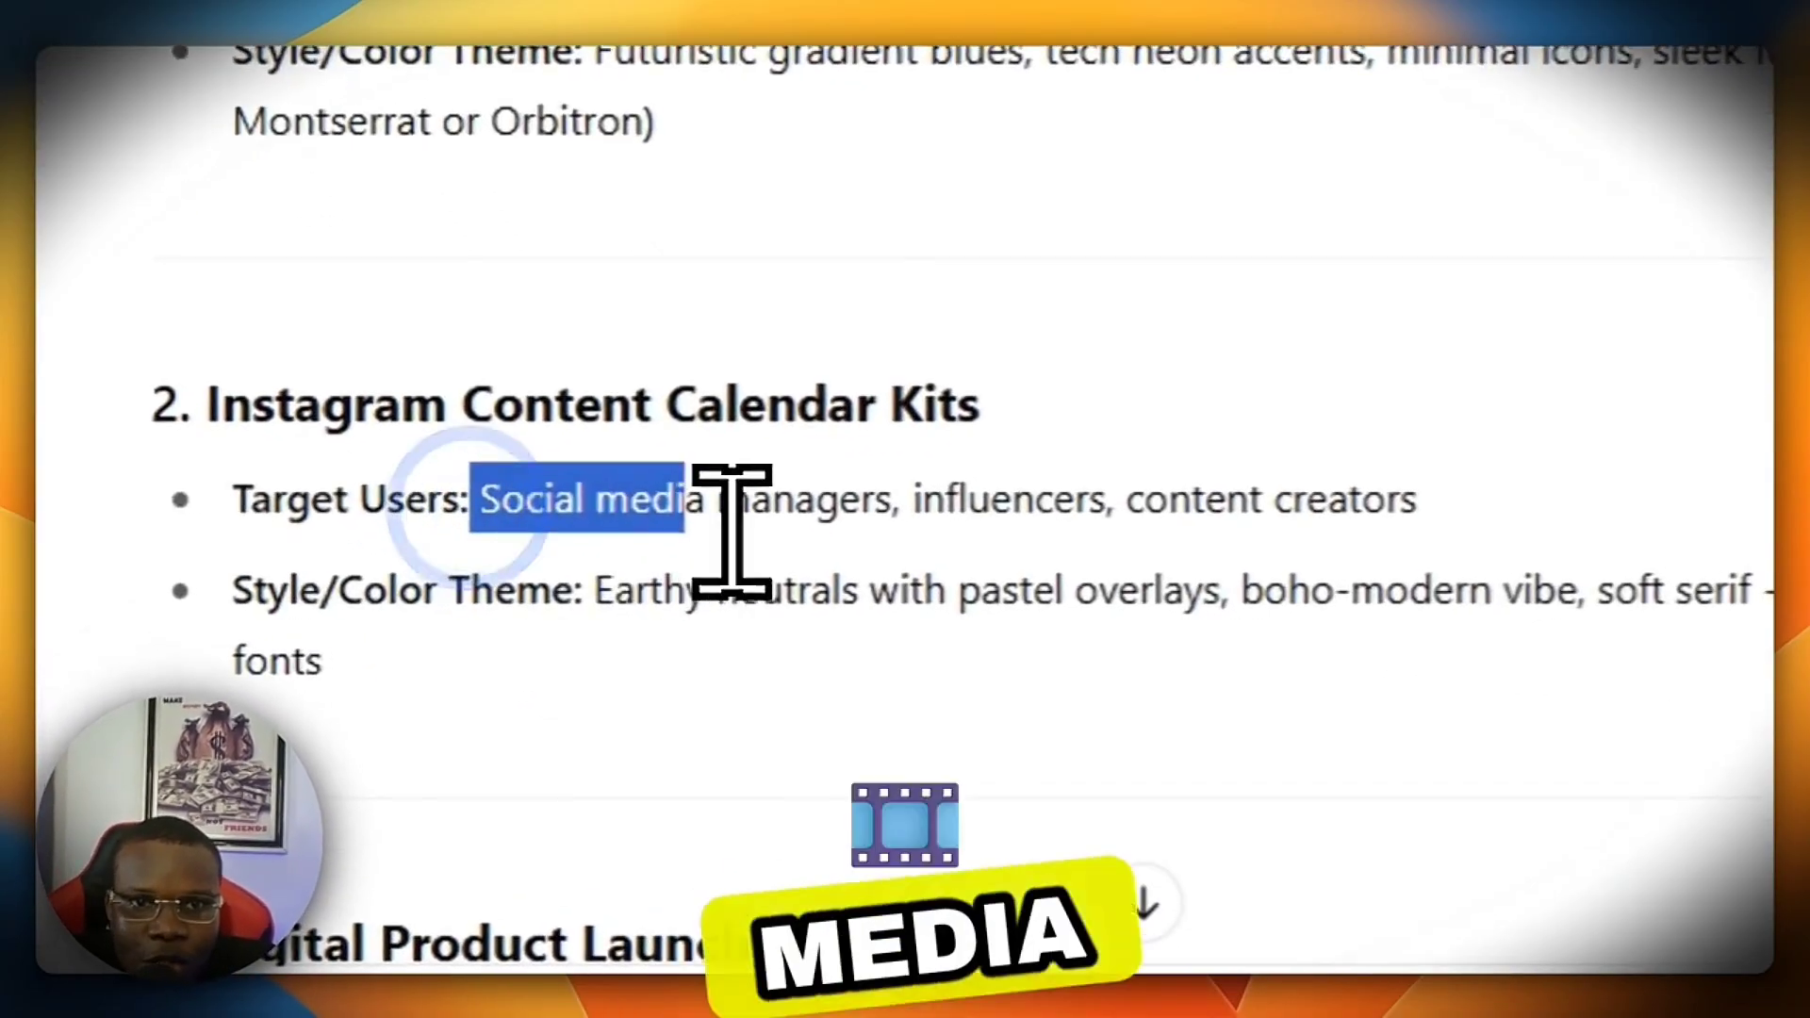
pyautogui.click(979, 511)
pyautogui.moveTo(1209, 514); pyautogui.dragTo(1418, 514)
pyautogui.click(1372, 591)
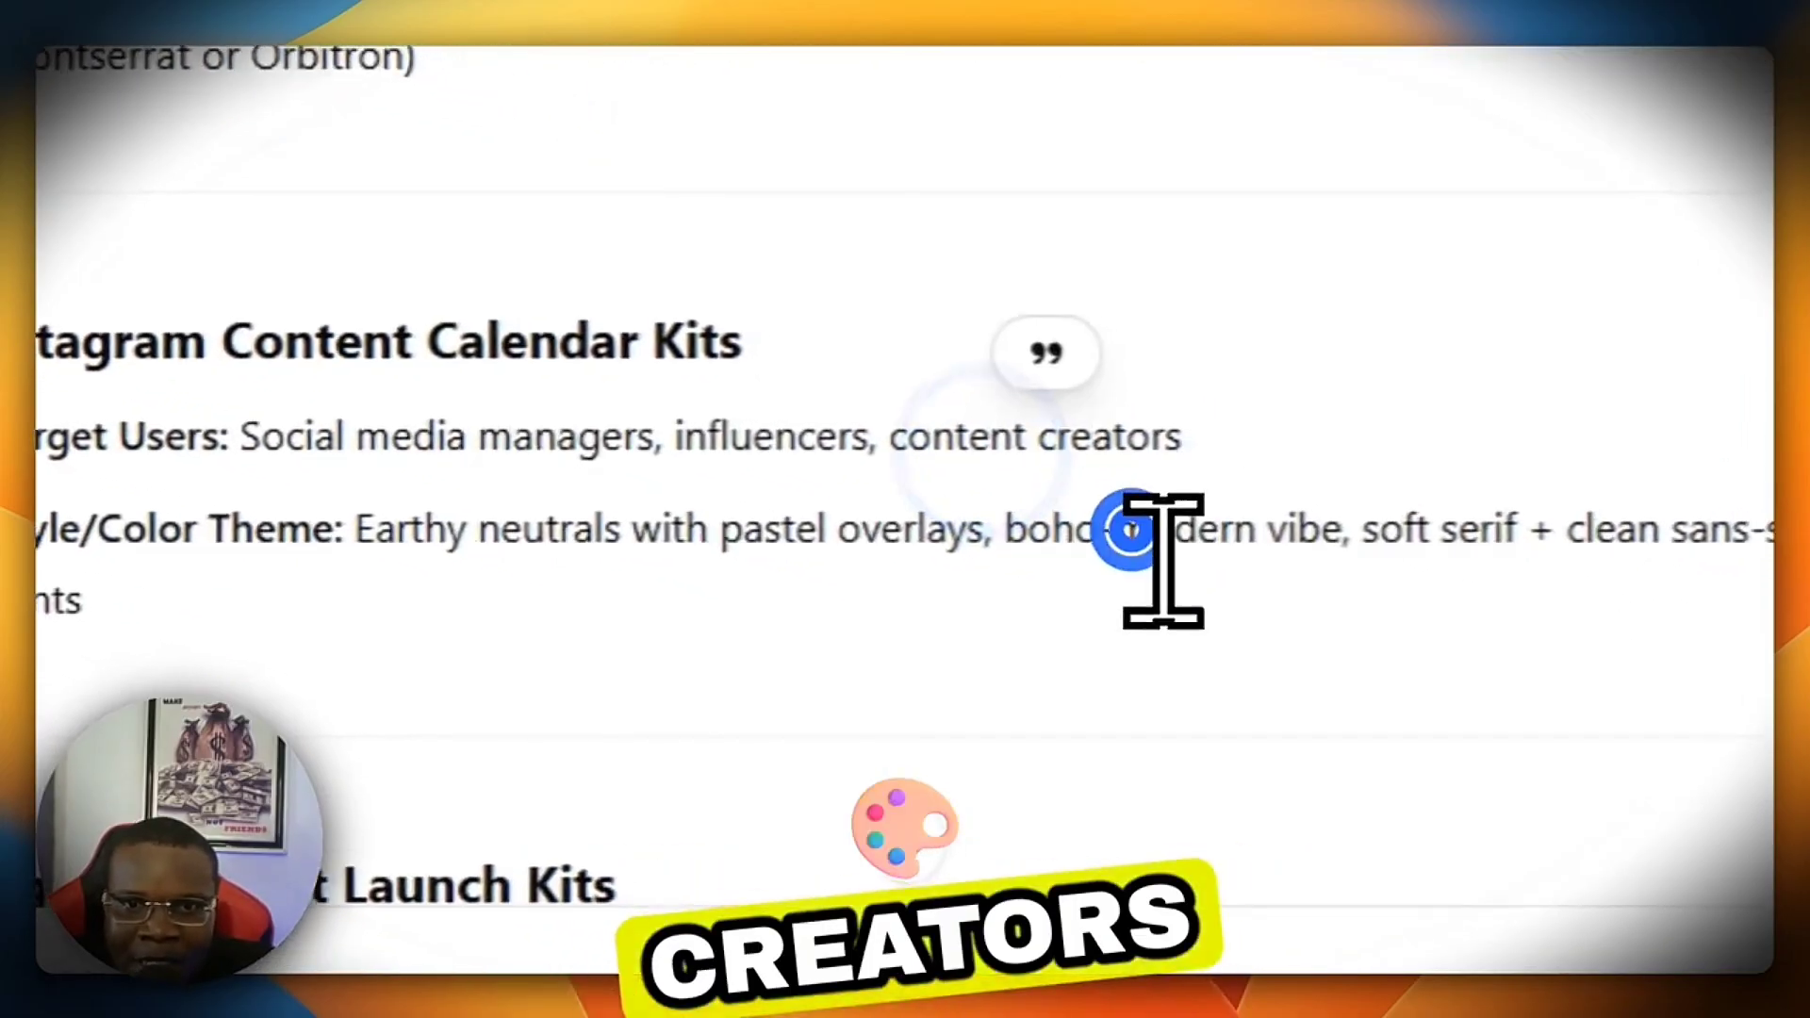
# Step: Highlight 'Editable' in idea 4's heading and read on down to idea 7, Pinterest Pin Templates
pyautogui.scroll(-5, 687, 626)
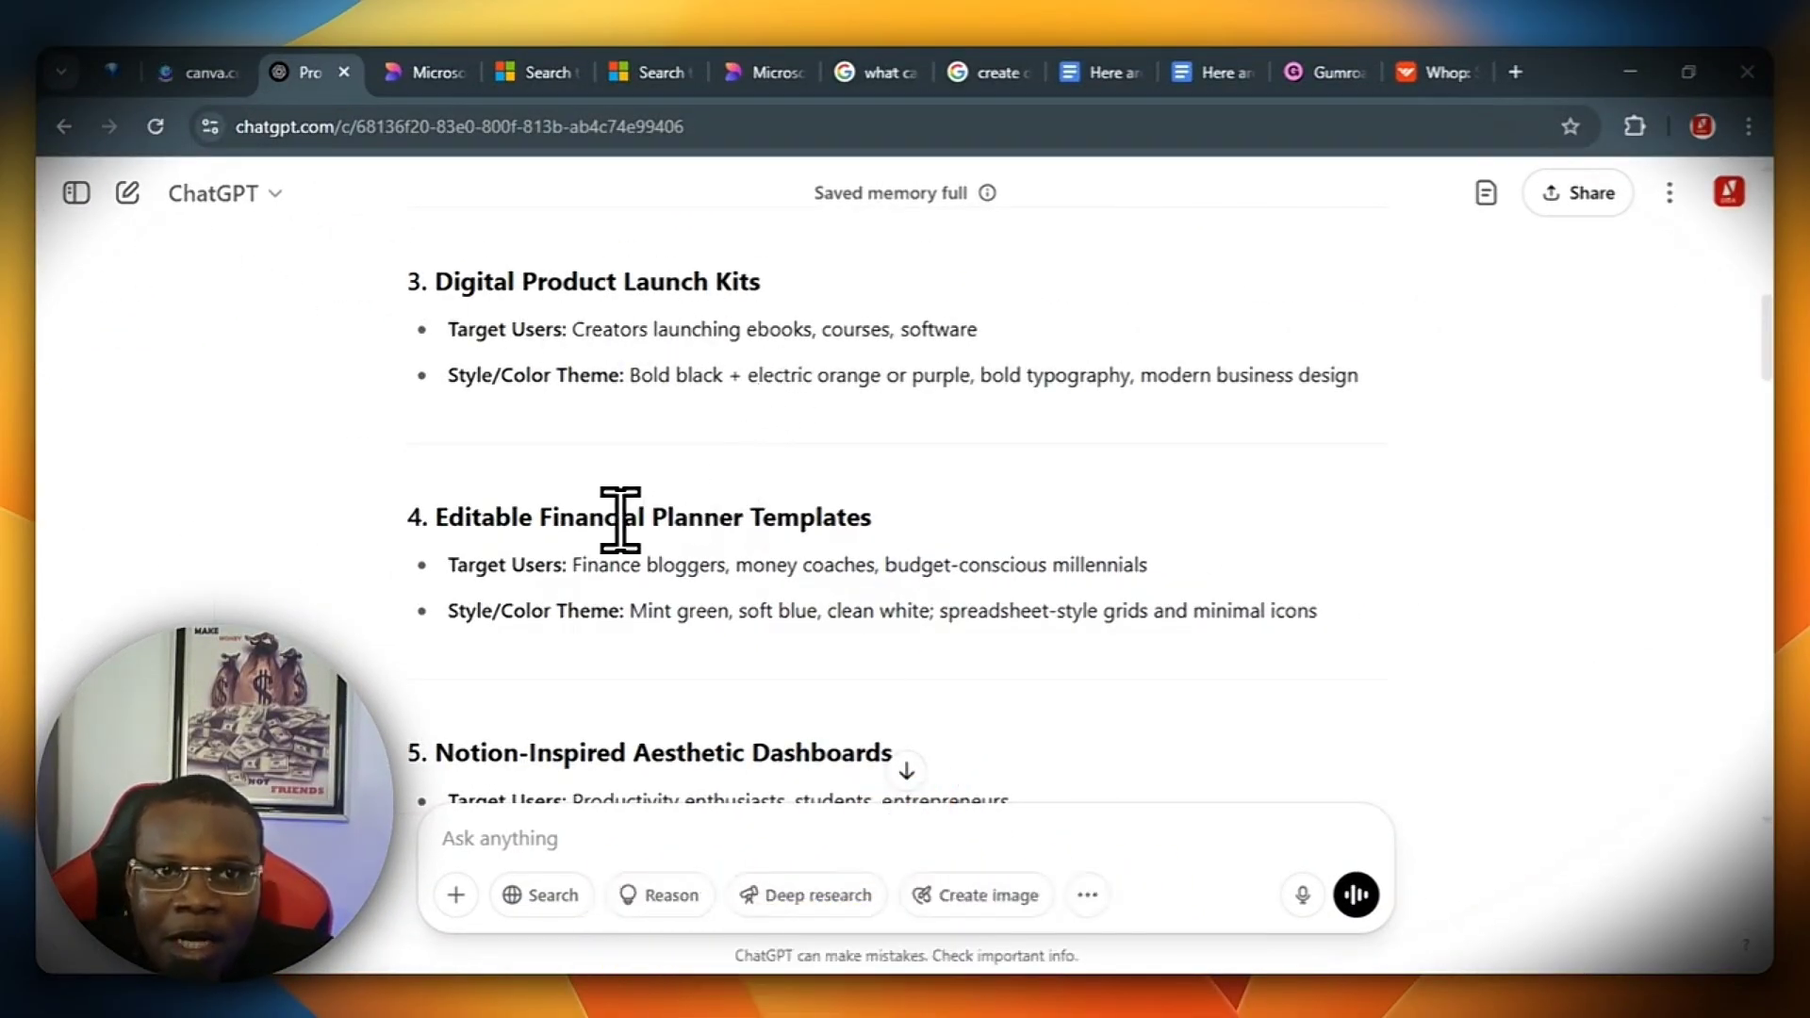
pyautogui.moveTo(438, 517); pyautogui.dragTo(542, 520)
pyautogui.click(657, 598)
pyautogui.scroll(-4, 1098, 603)
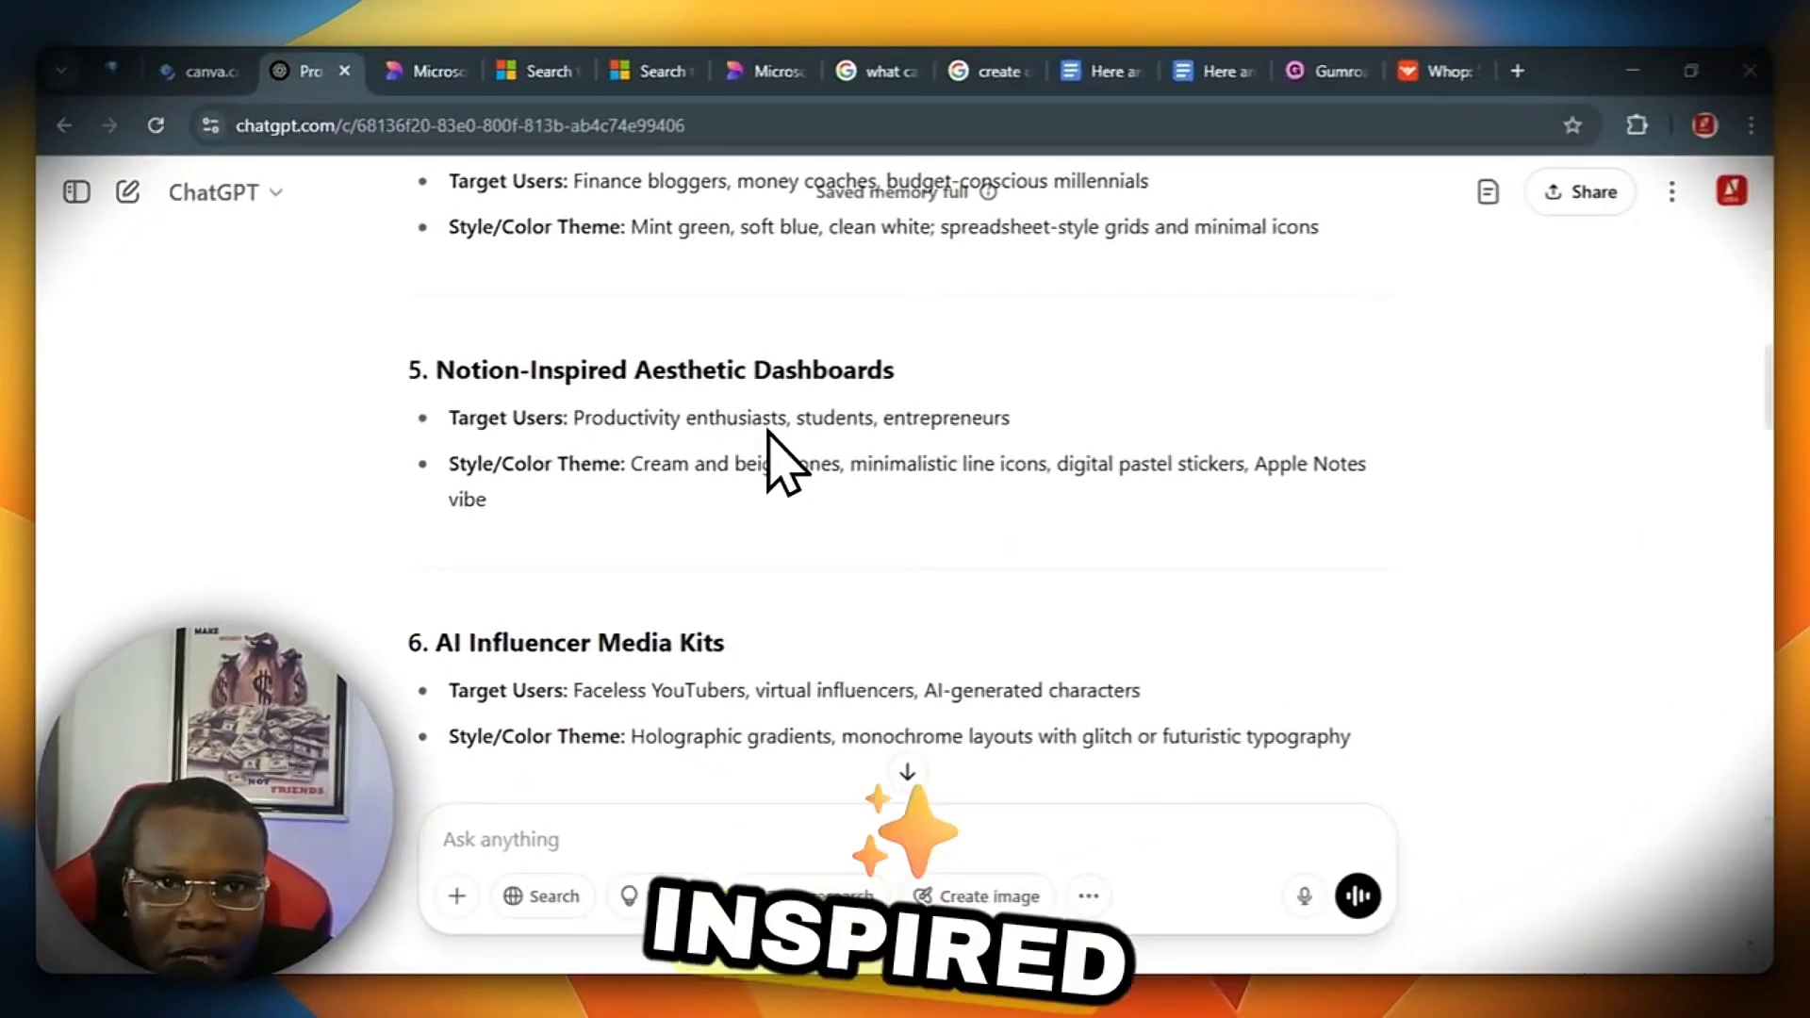
pyautogui.scroll(-4, 781, 464)
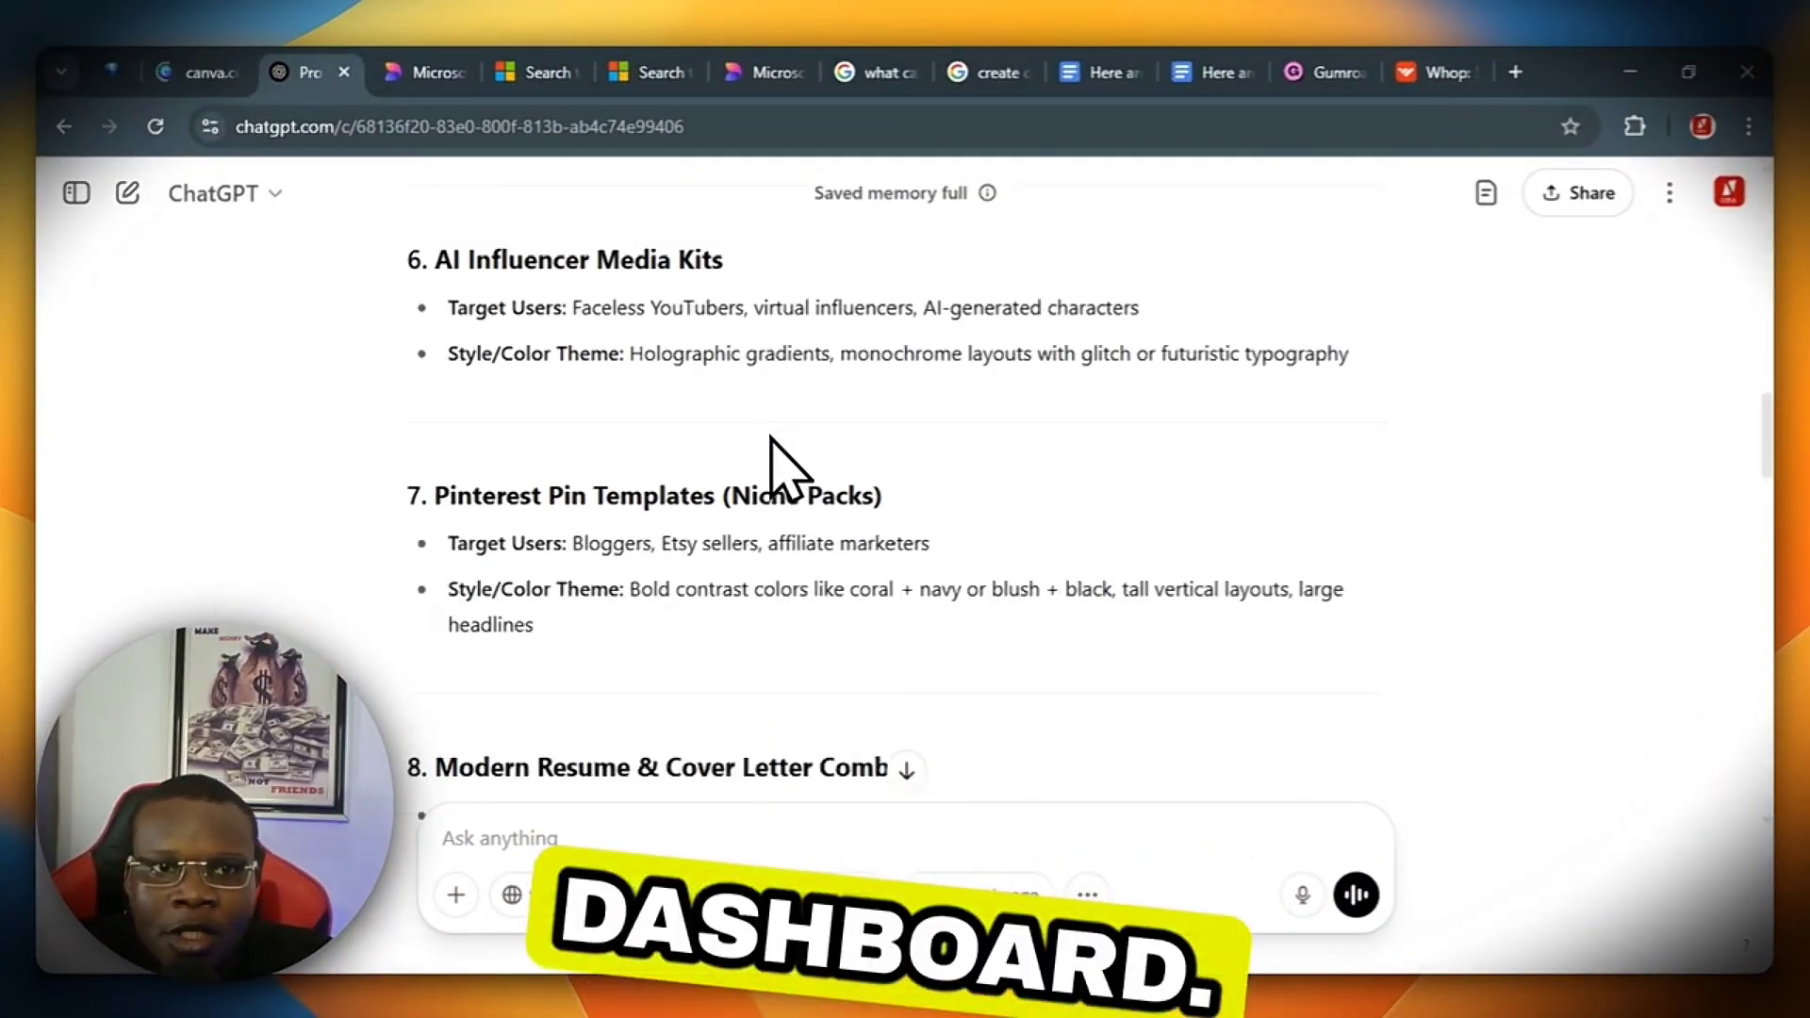
pyautogui.scroll(5, 773, 464)
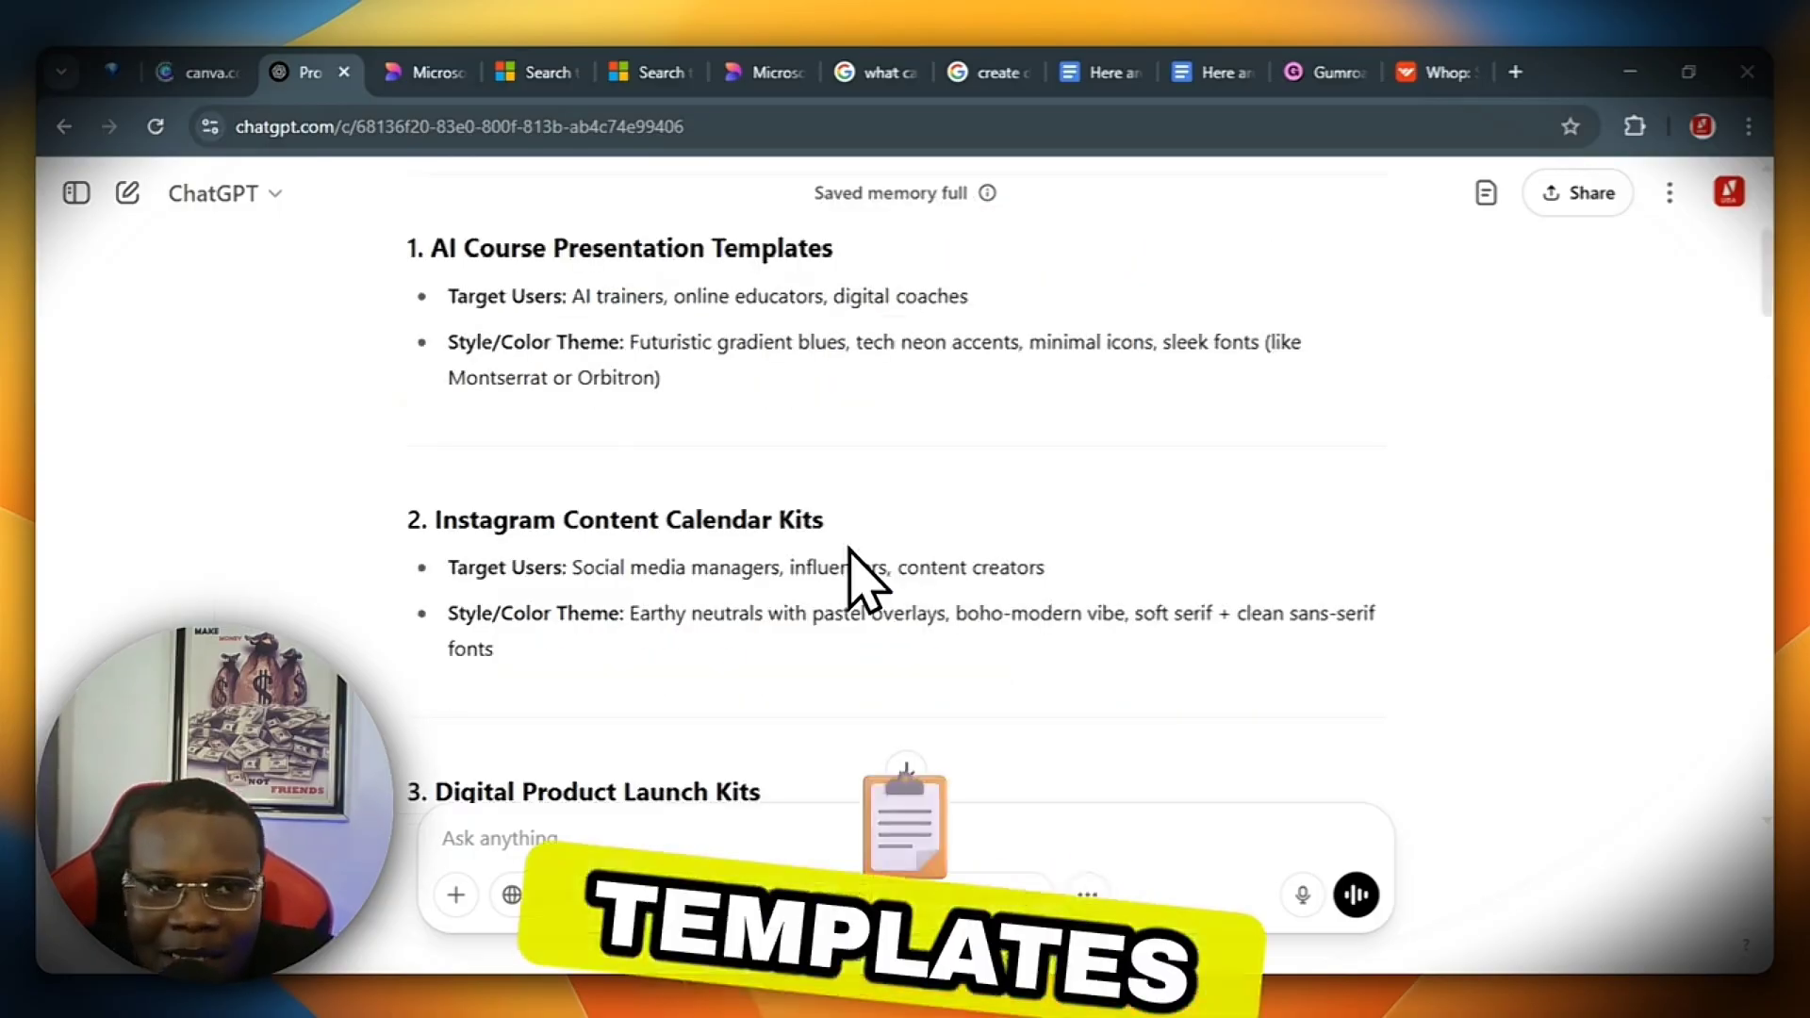
pyautogui.scroll(4, 848, 550)
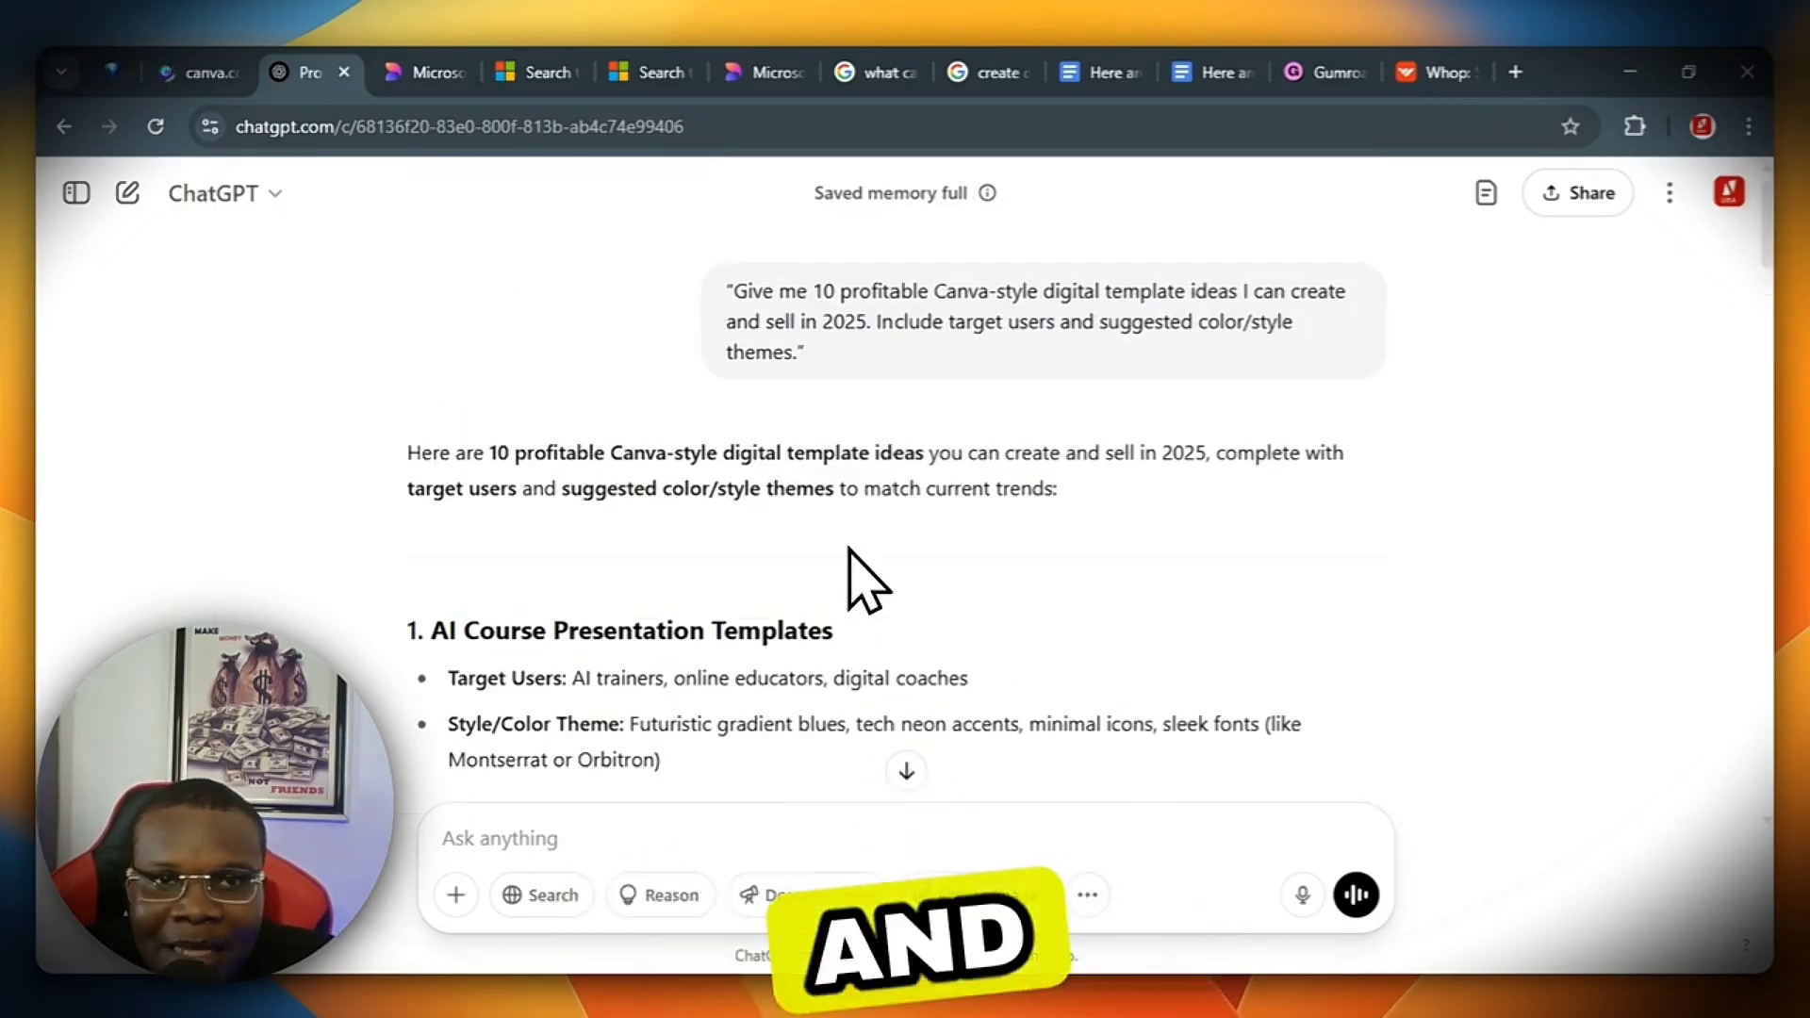
# Step: Highlight idea 2's full heading, 'Instagram Content Calendar Kits', then clear the selection
pyautogui.scroll(-5, 848, 549)
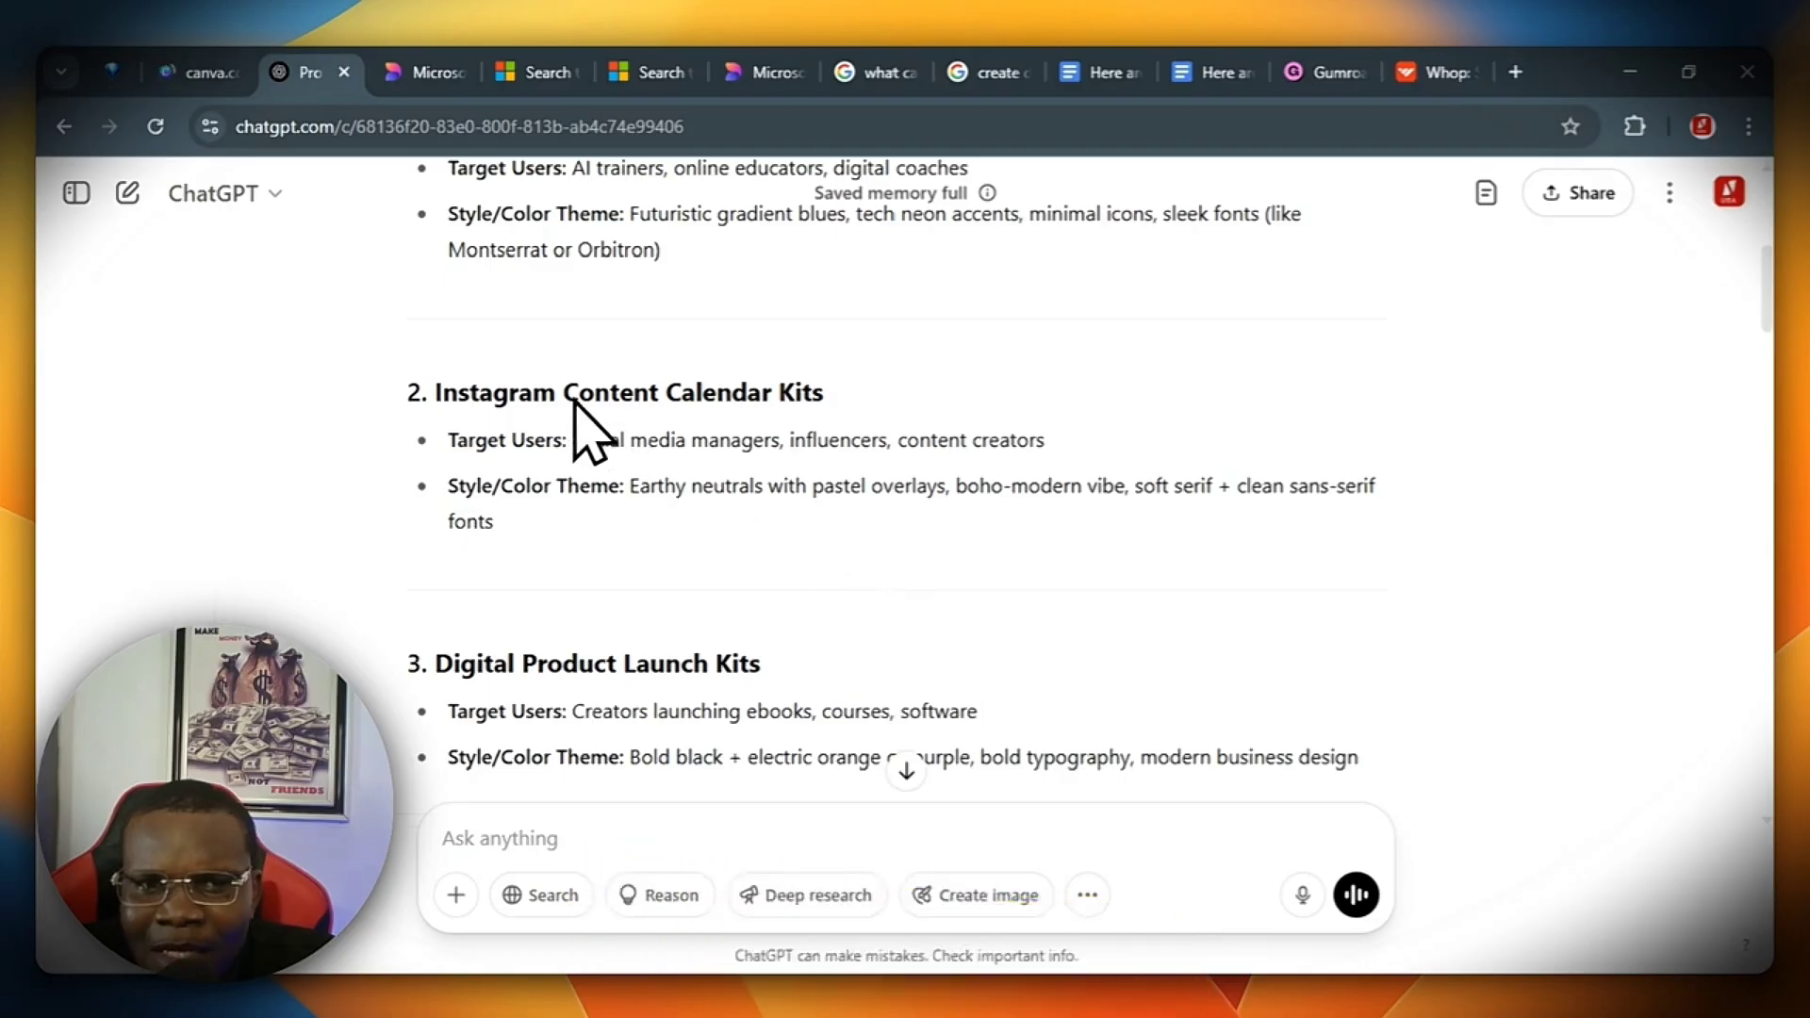
pyautogui.moveTo(434, 388); pyautogui.dragTo(785, 386)
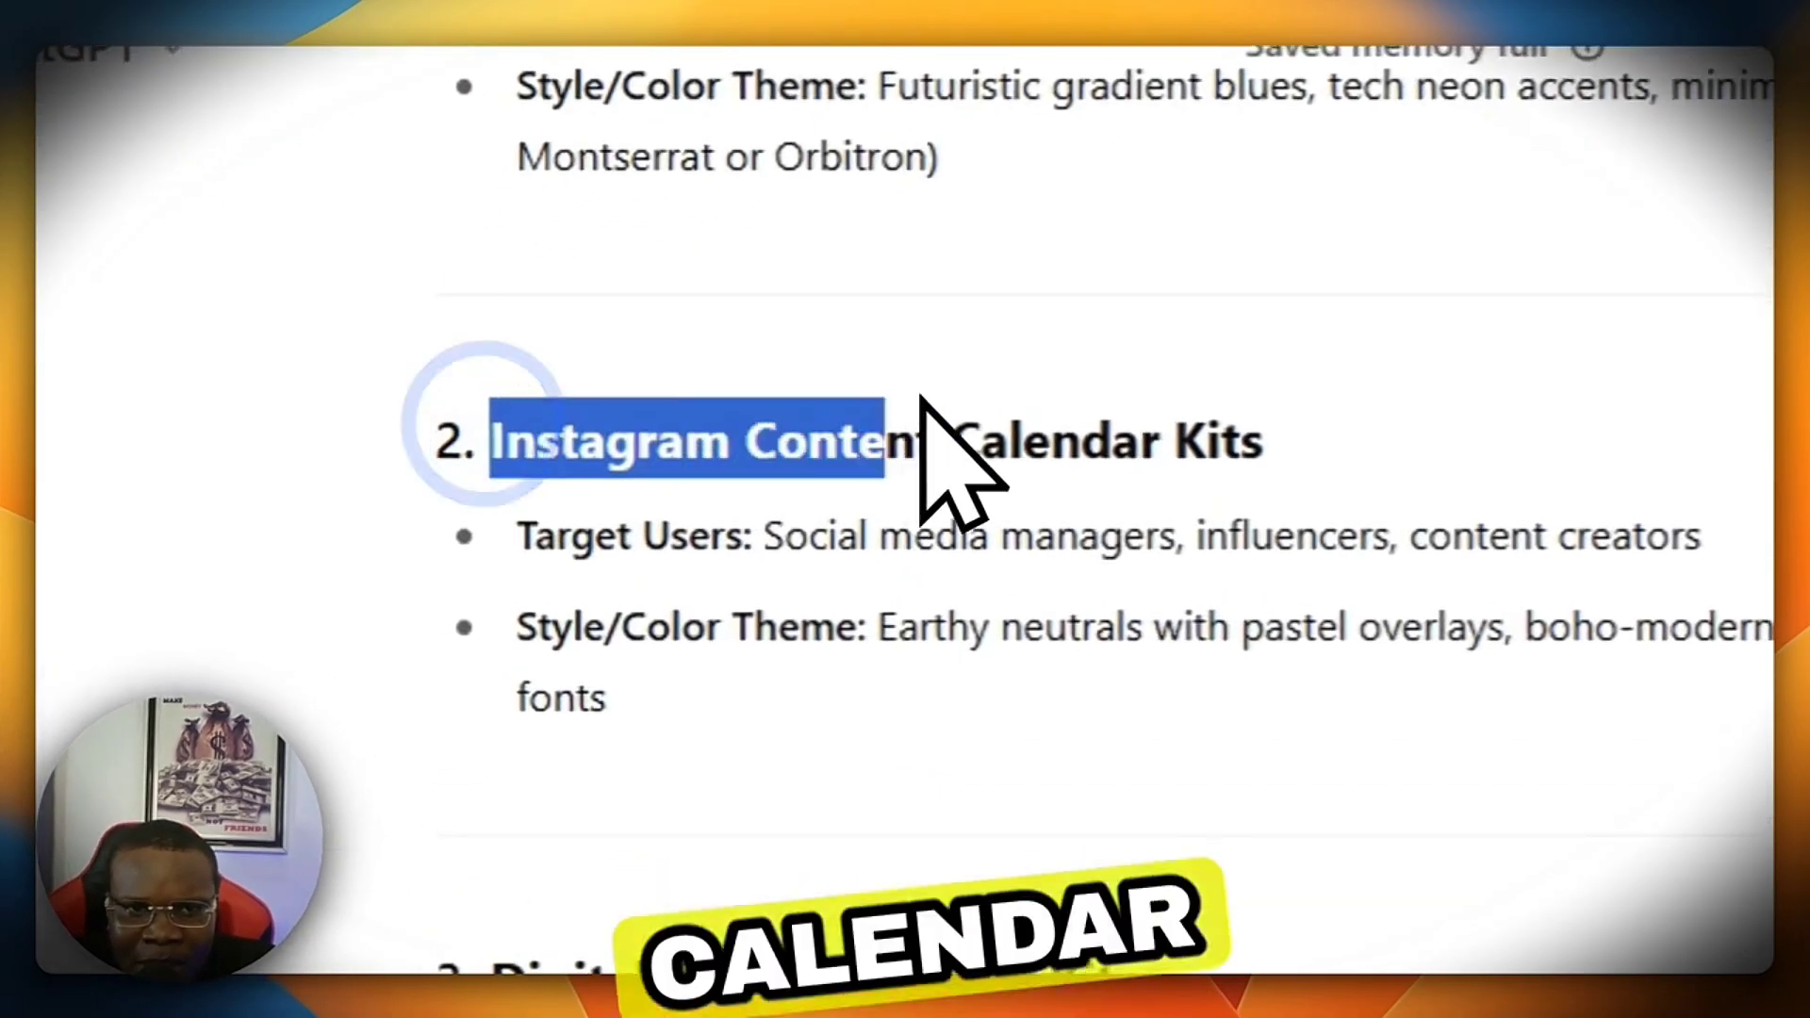
pyautogui.moveTo(1192, 412); pyautogui.dragTo(1260, 444)
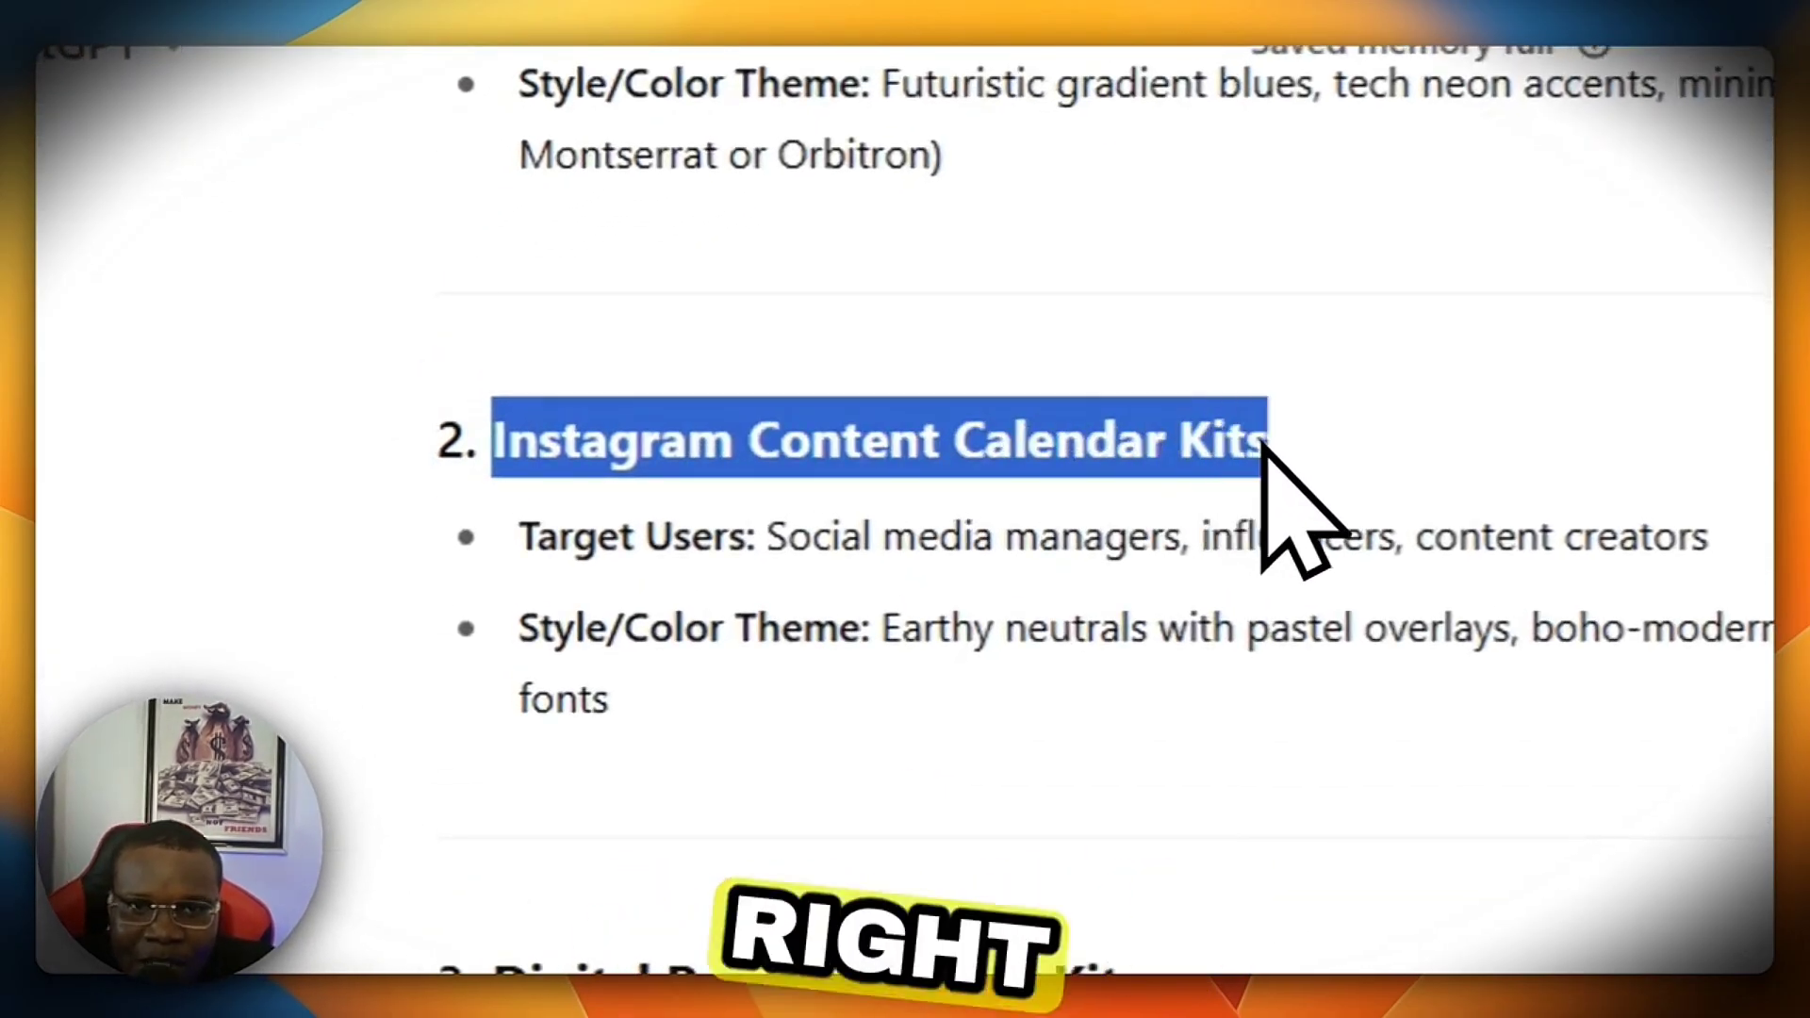
pyautogui.click(1296, 641)
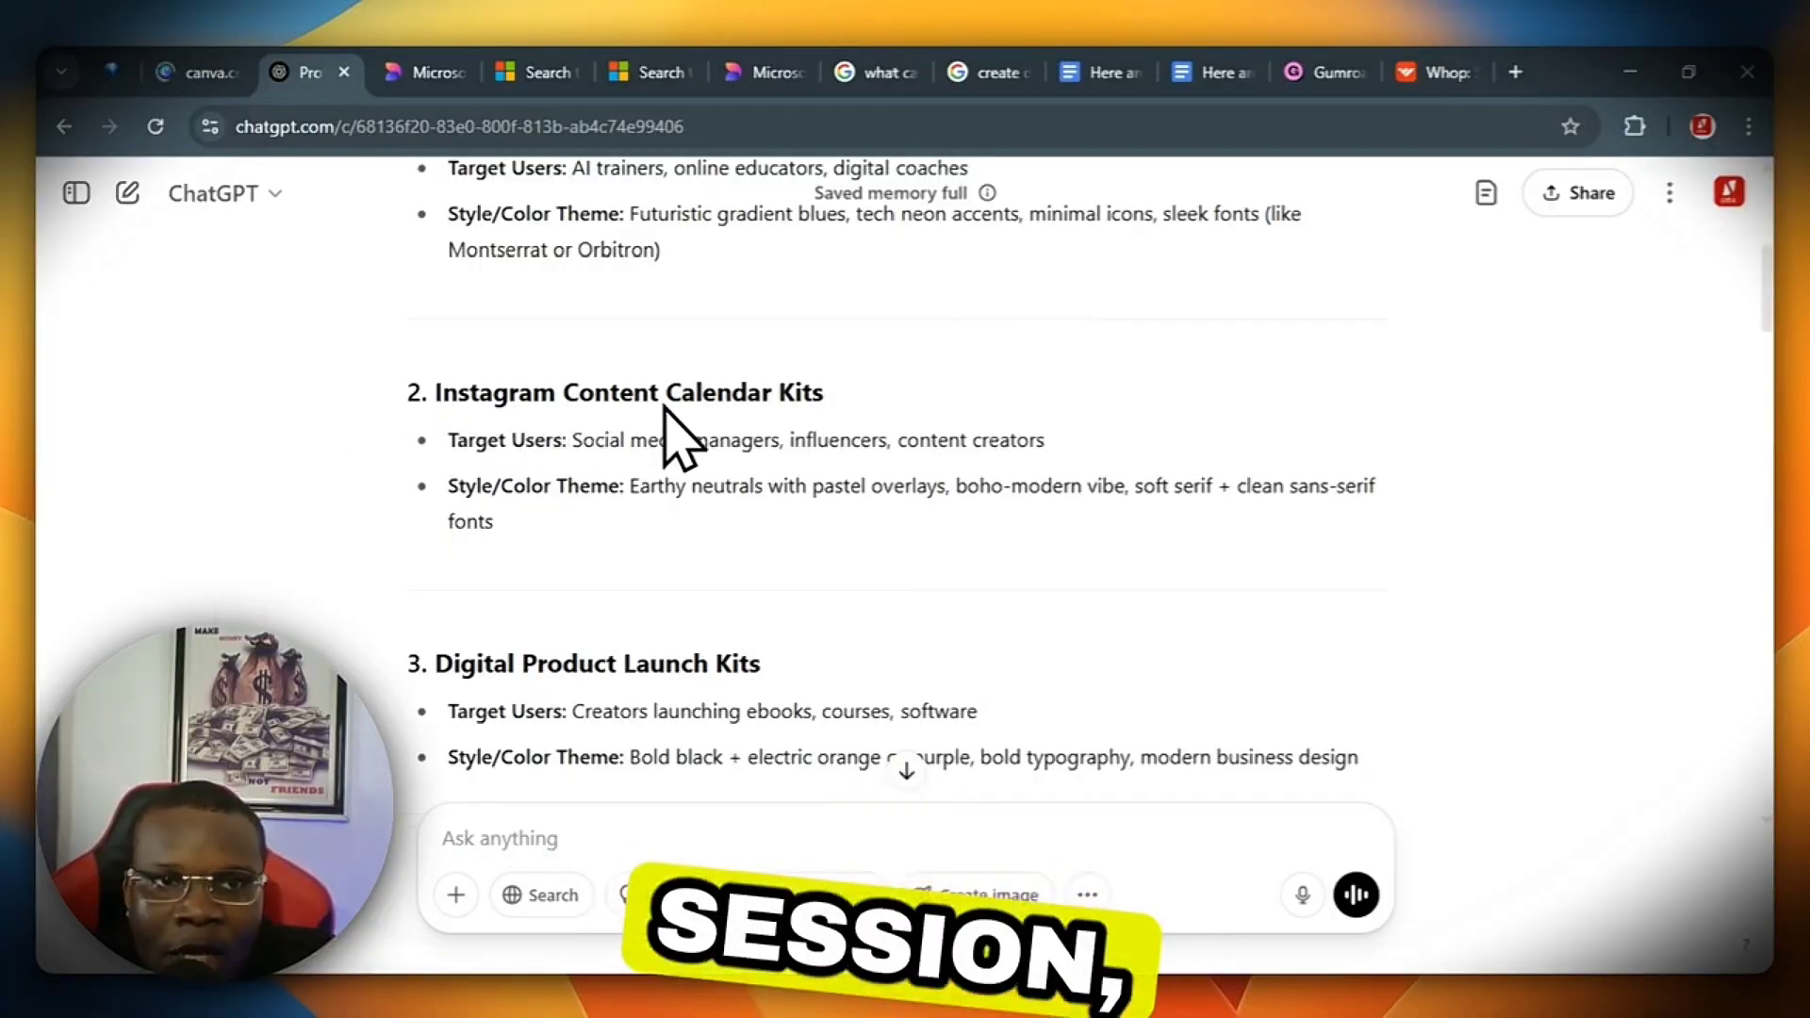
# Step: Select the 'Instagram Content Calendar Kits' idea name and scroll down the chat
pyautogui.moveTo(826, 392); pyautogui.dragTo(436, 403)
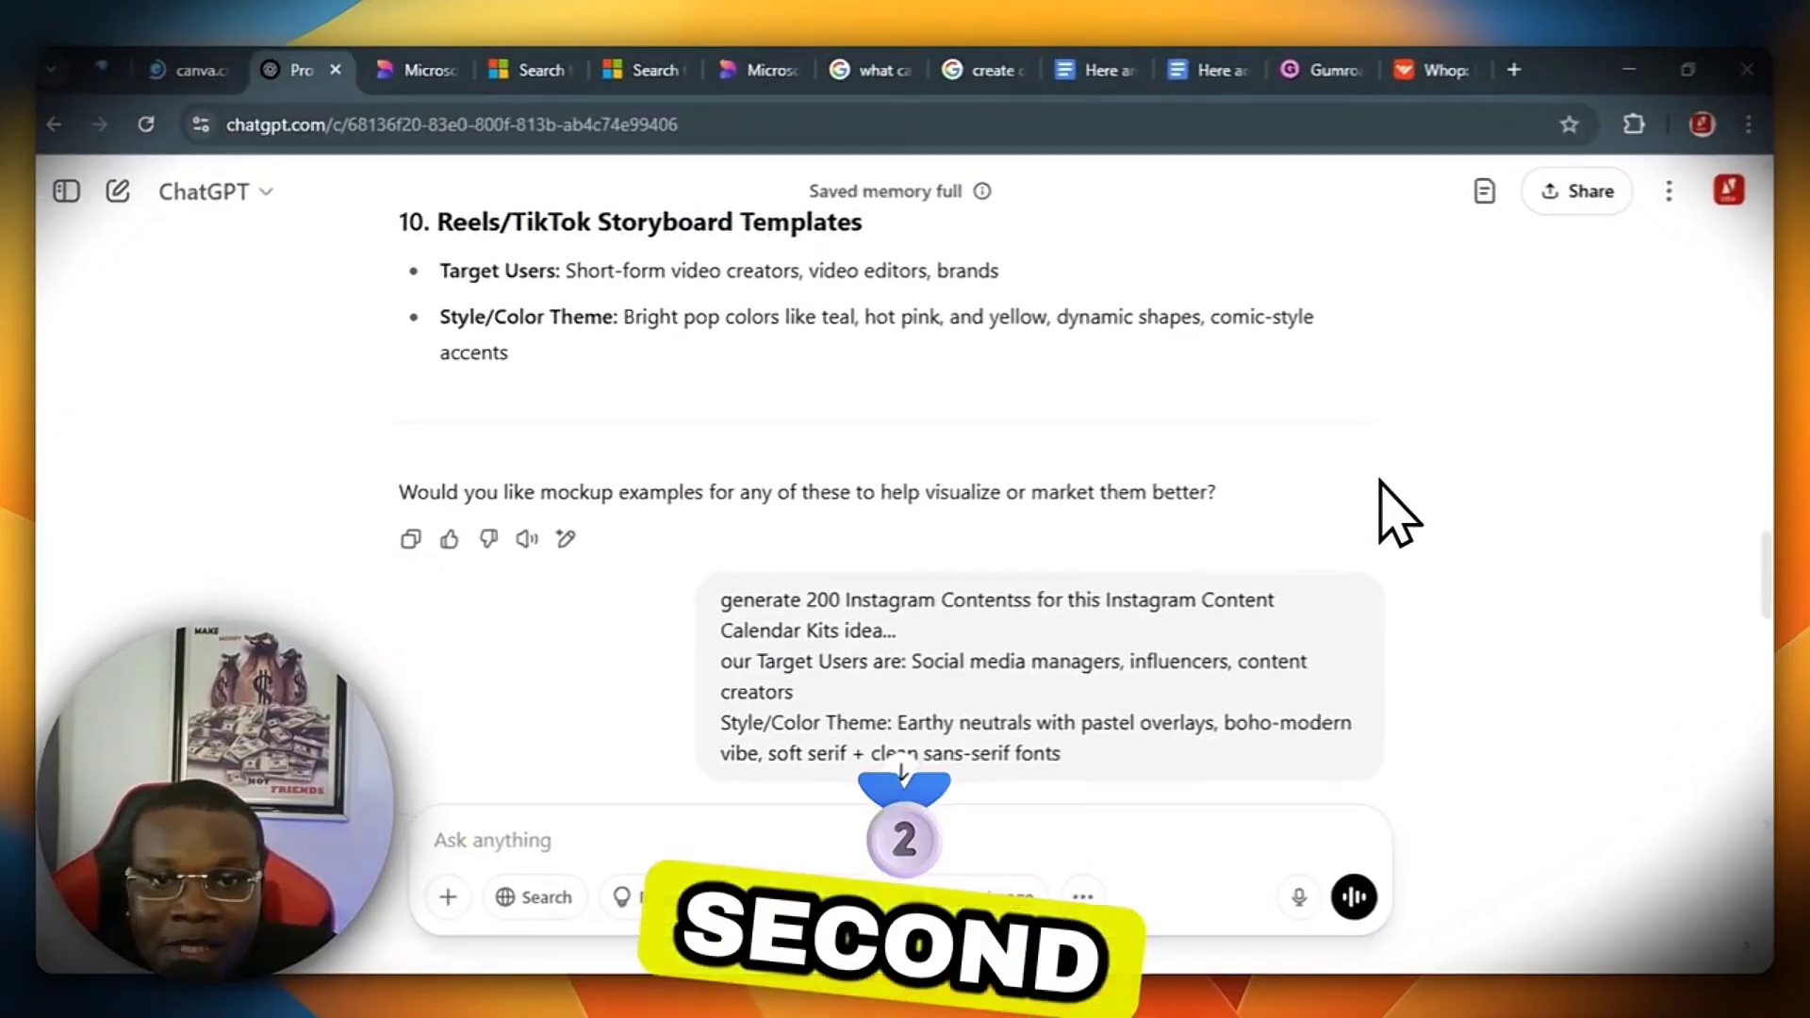
pyautogui.scroll(-2, 1385, 512)
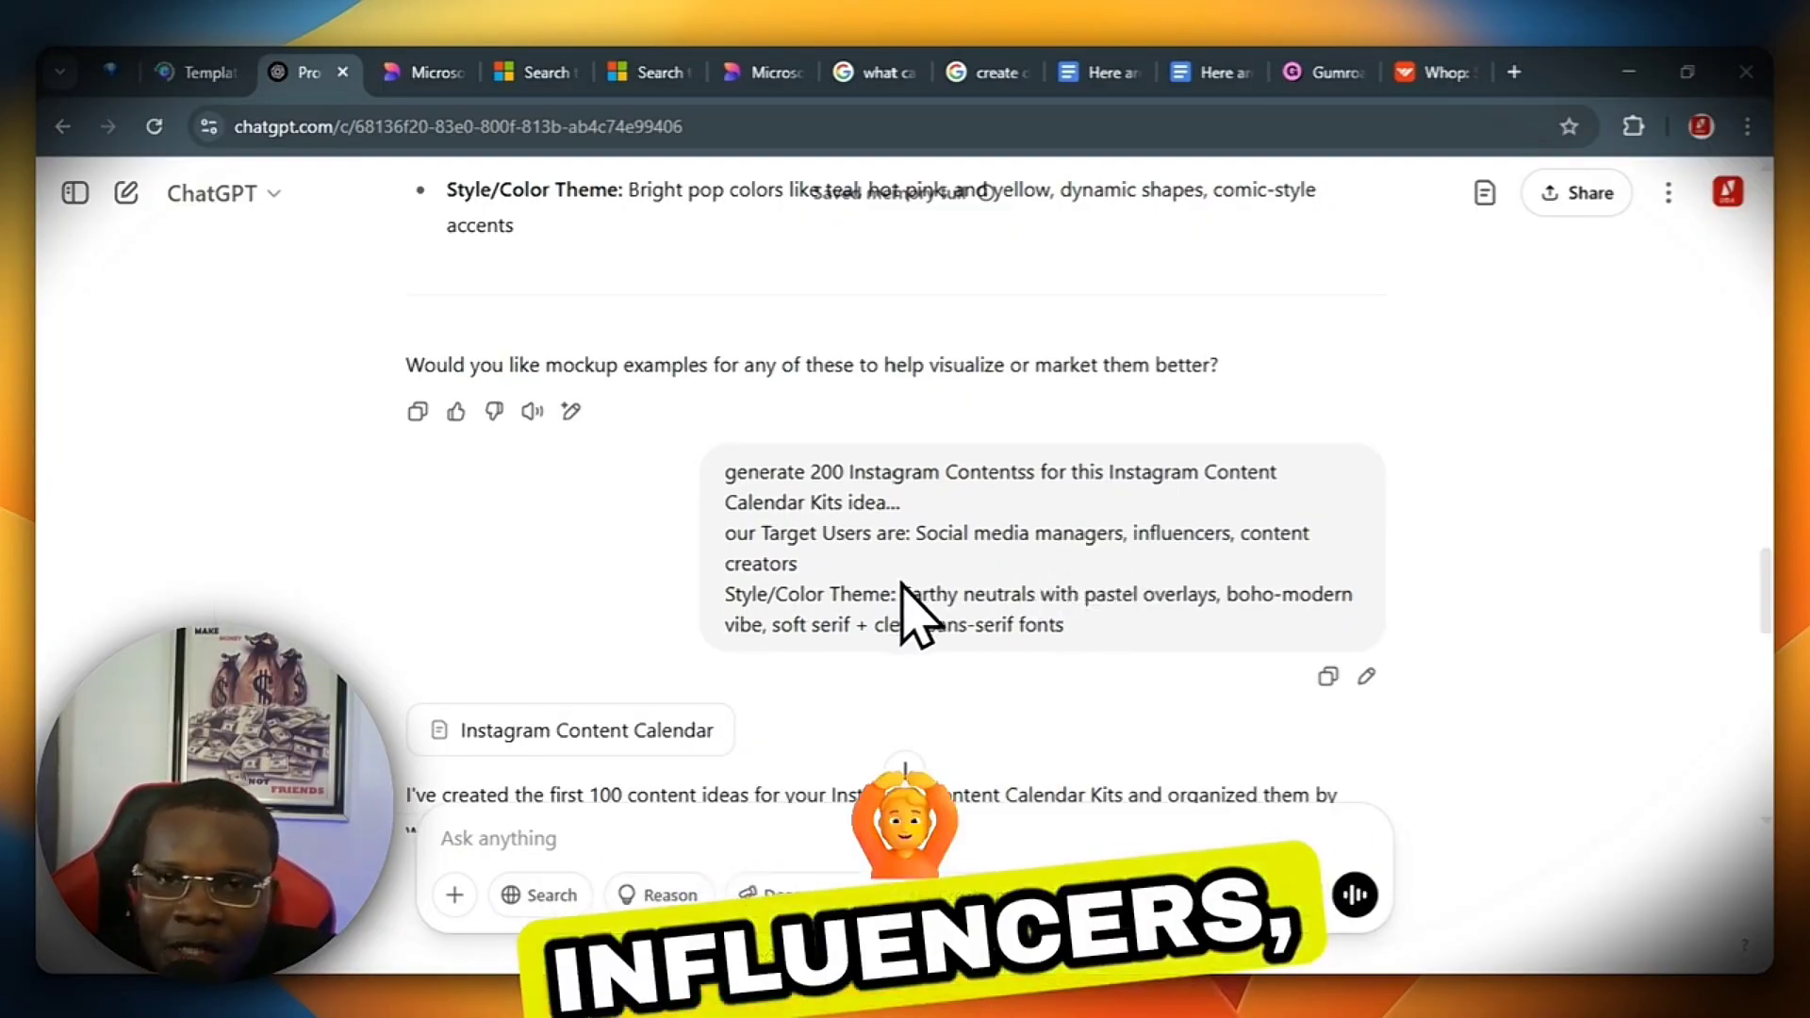
# Step: Scroll down to the Instagram Content Calendar card and open it in its own panel
pyautogui.scroll(-1, 900, 603)
pyautogui.scroll(-5, 900, 603)
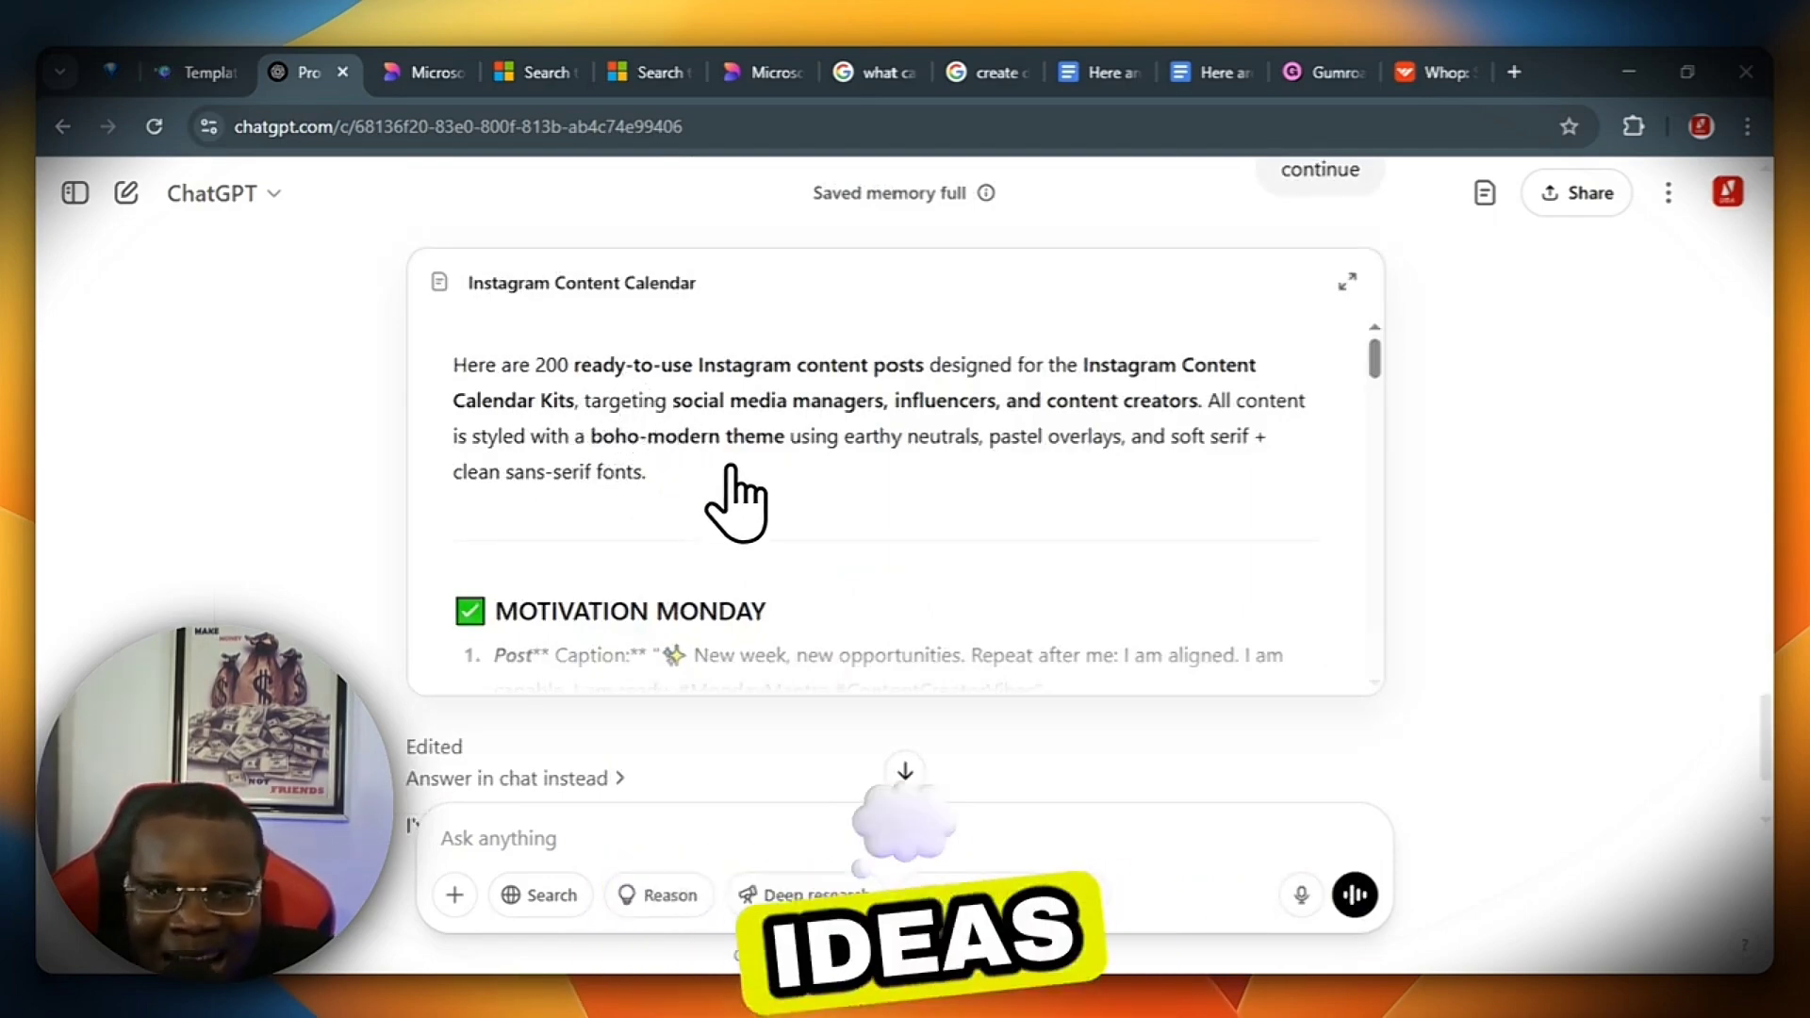
pyautogui.click(891, 469)
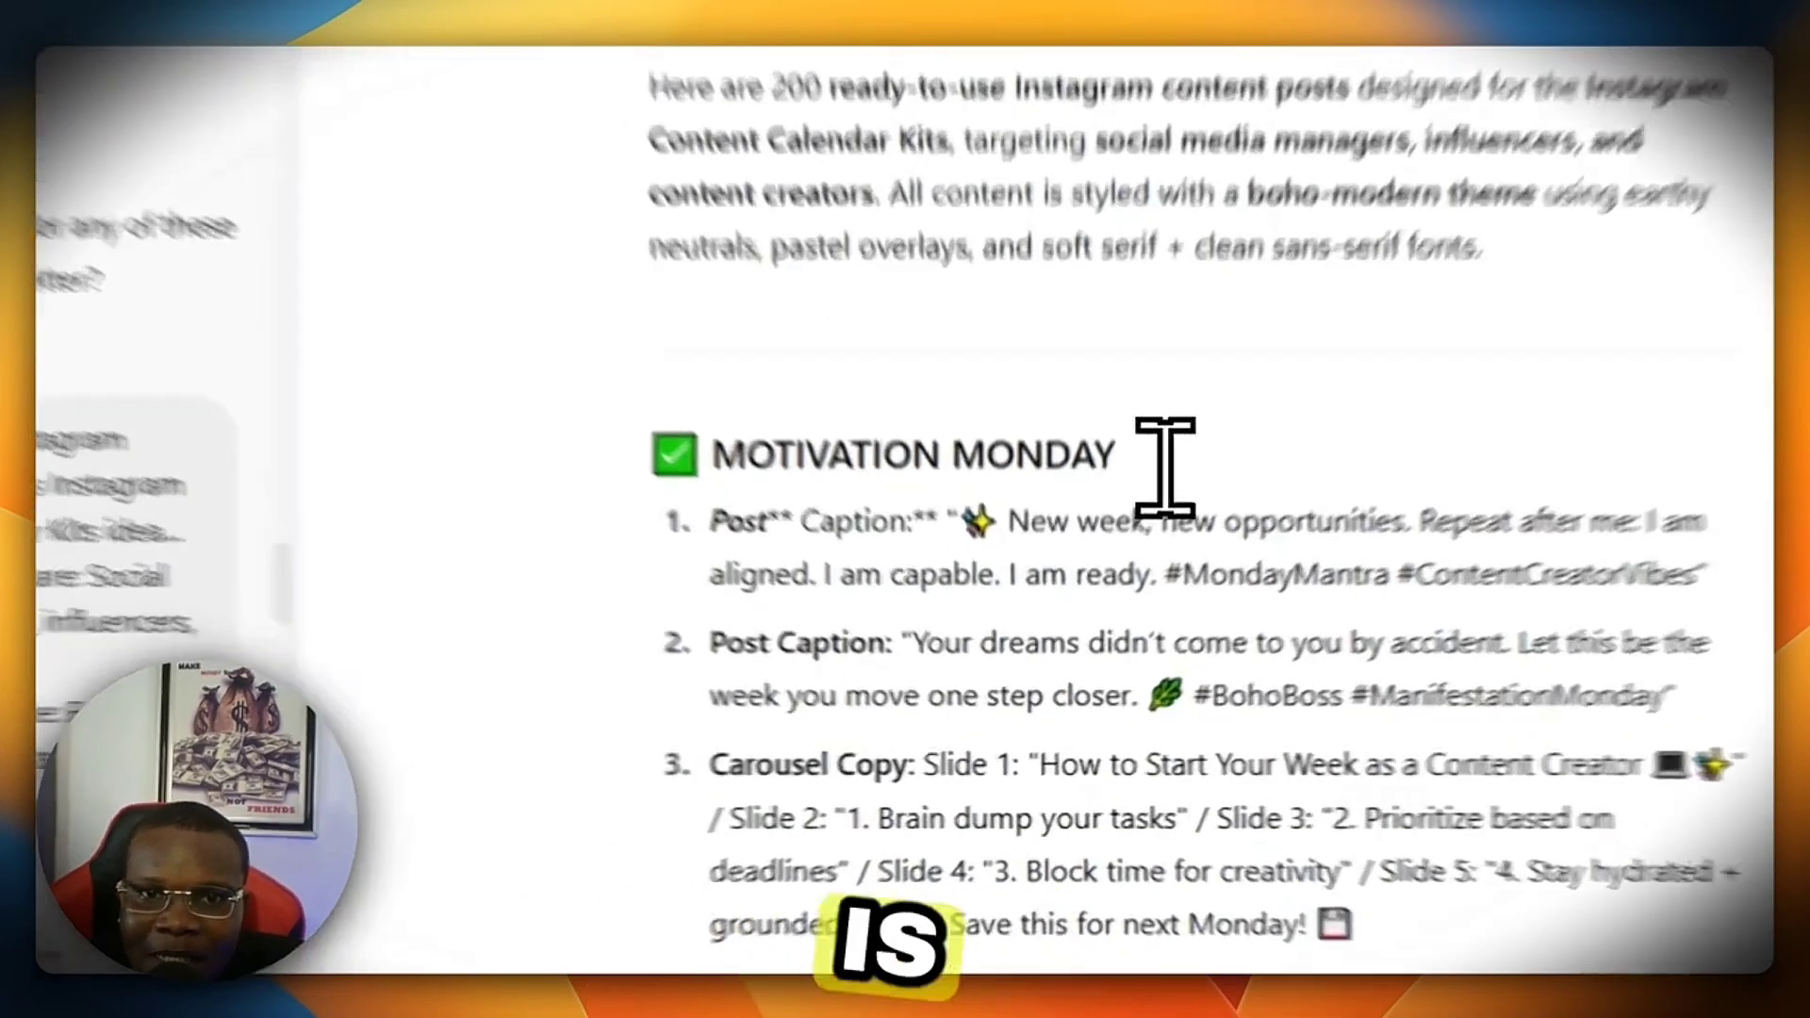
# Step: Review the Motivation Monday heading and first post captions, then read through the posts
pyautogui.moveTo(1102, 560); pyautogui.dragTo(1006, 562)
pyautogui.click(1063, 682)
pyautogui.click(646, 443)
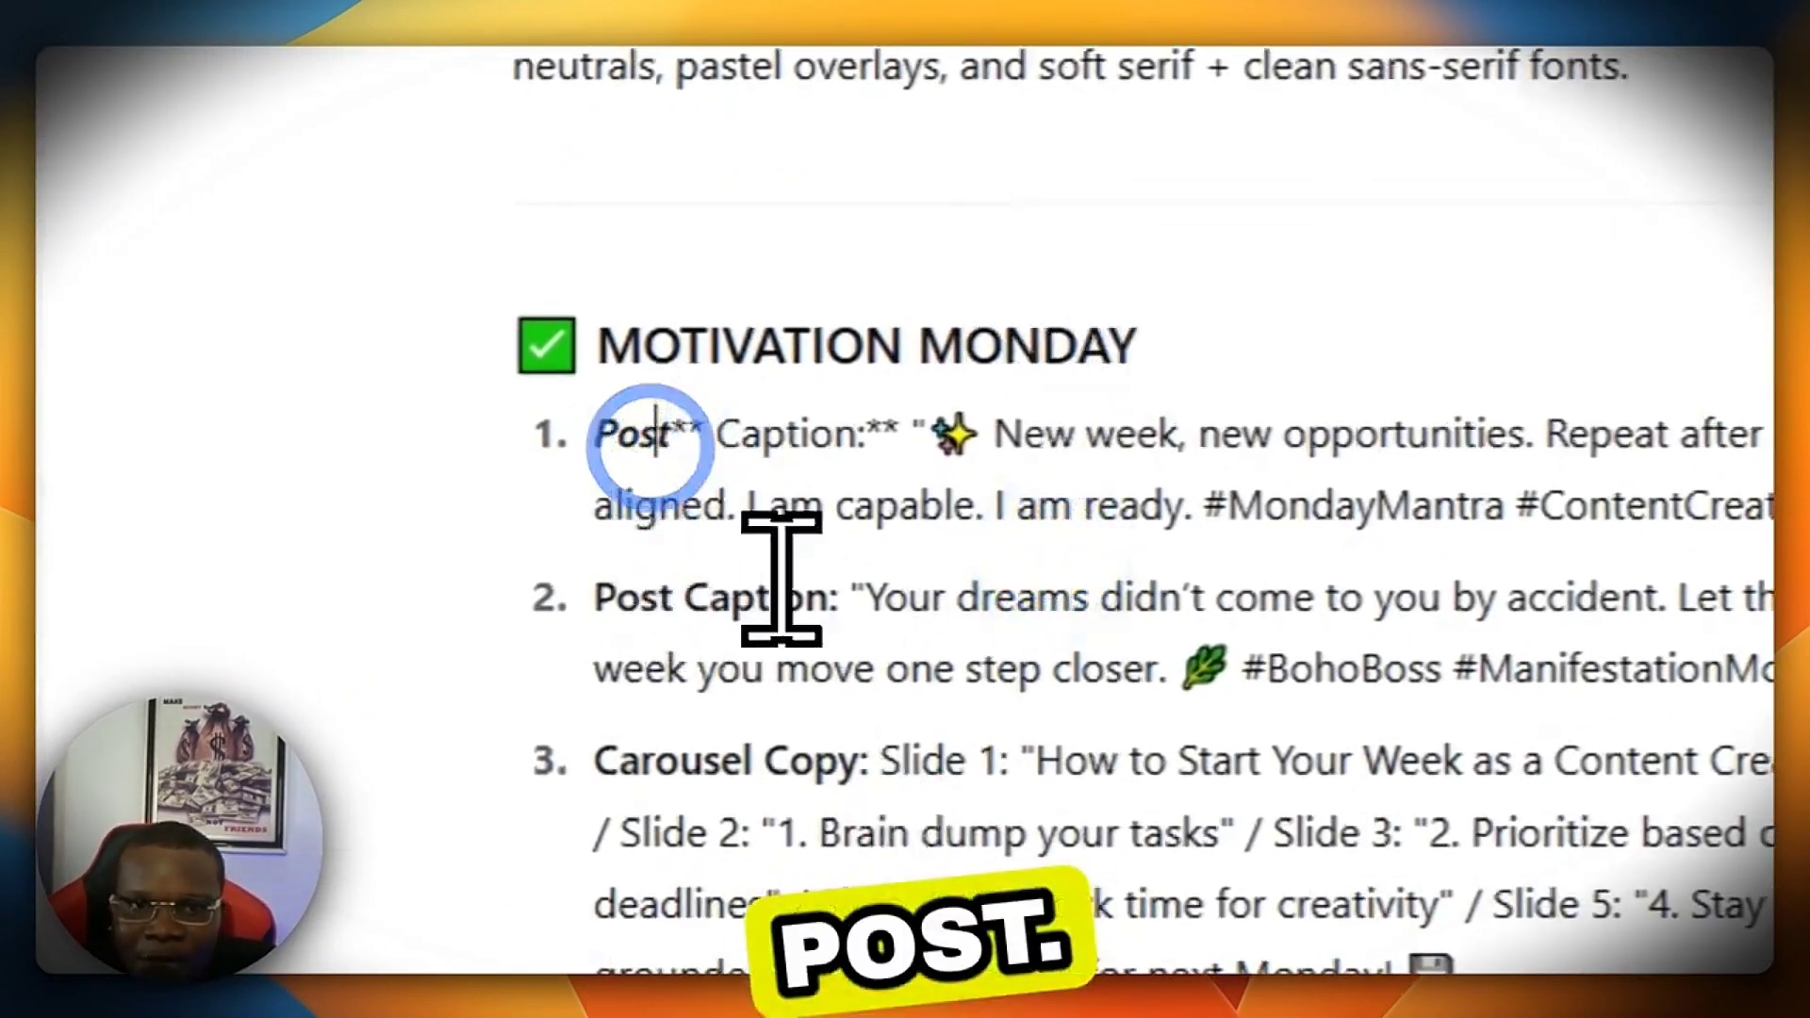
pyautogui.click(806, 608)
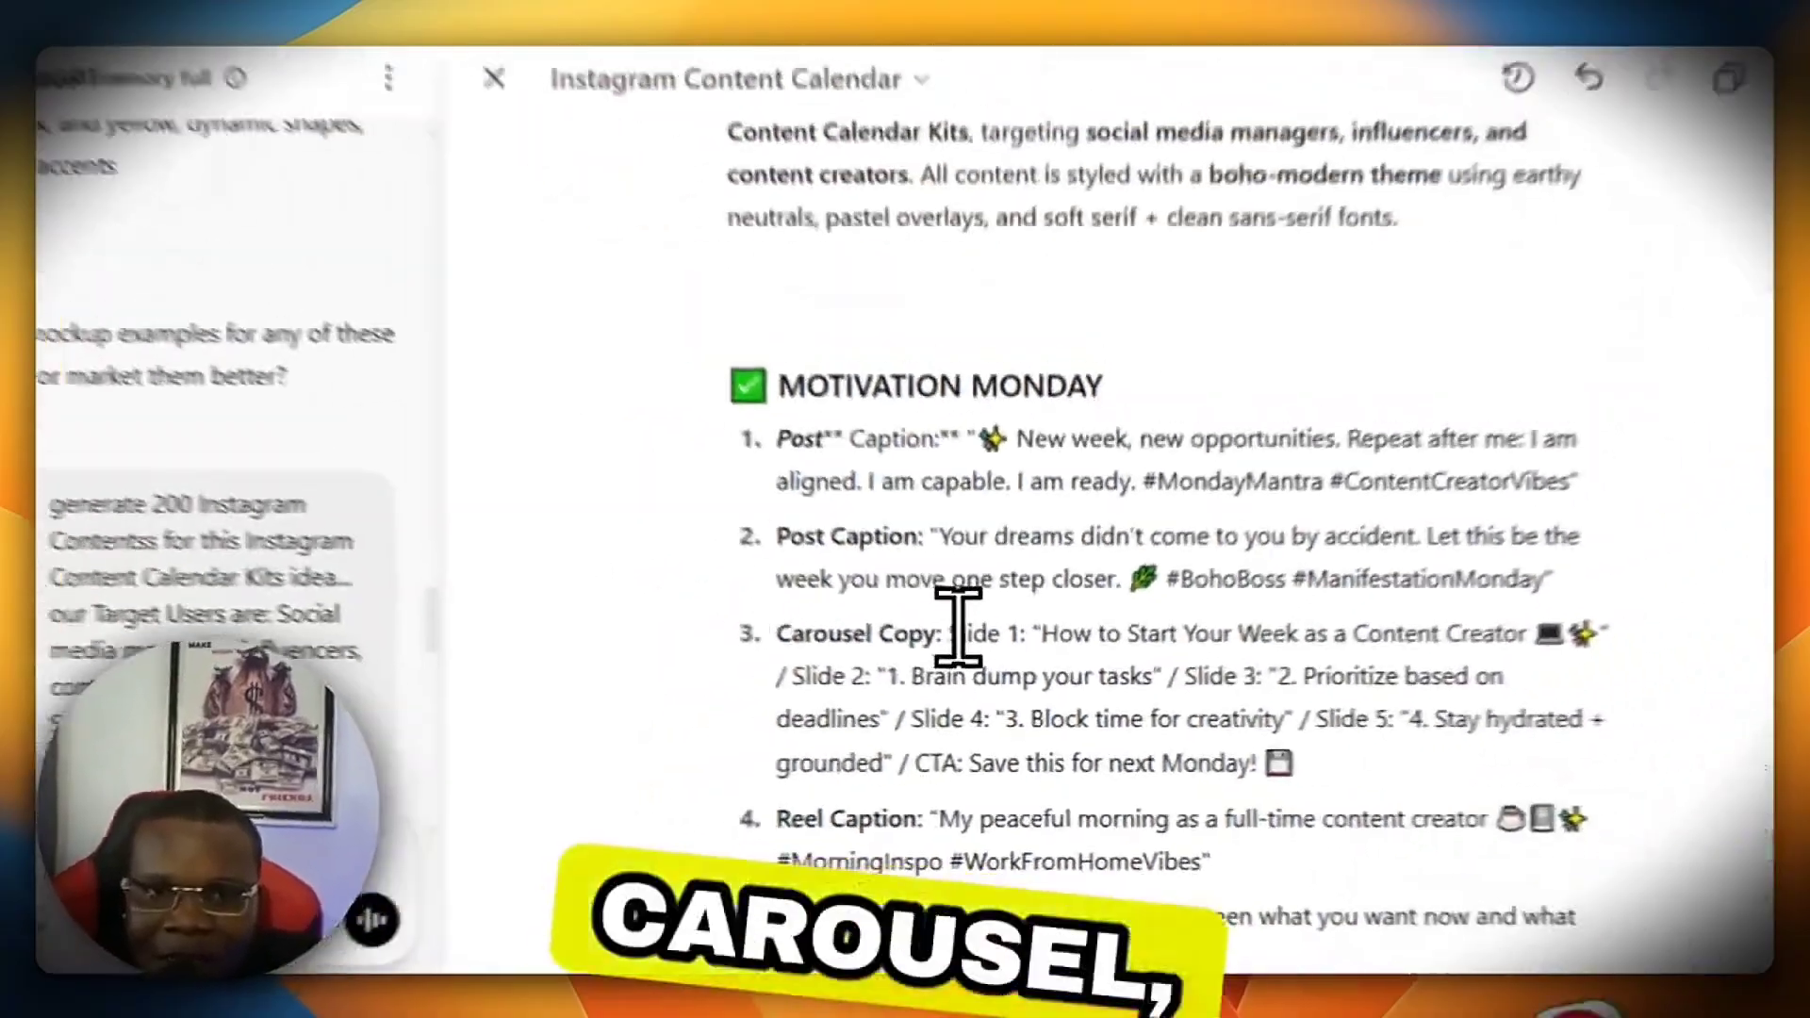
pyautogui.scroll(-3, 1016, 702)
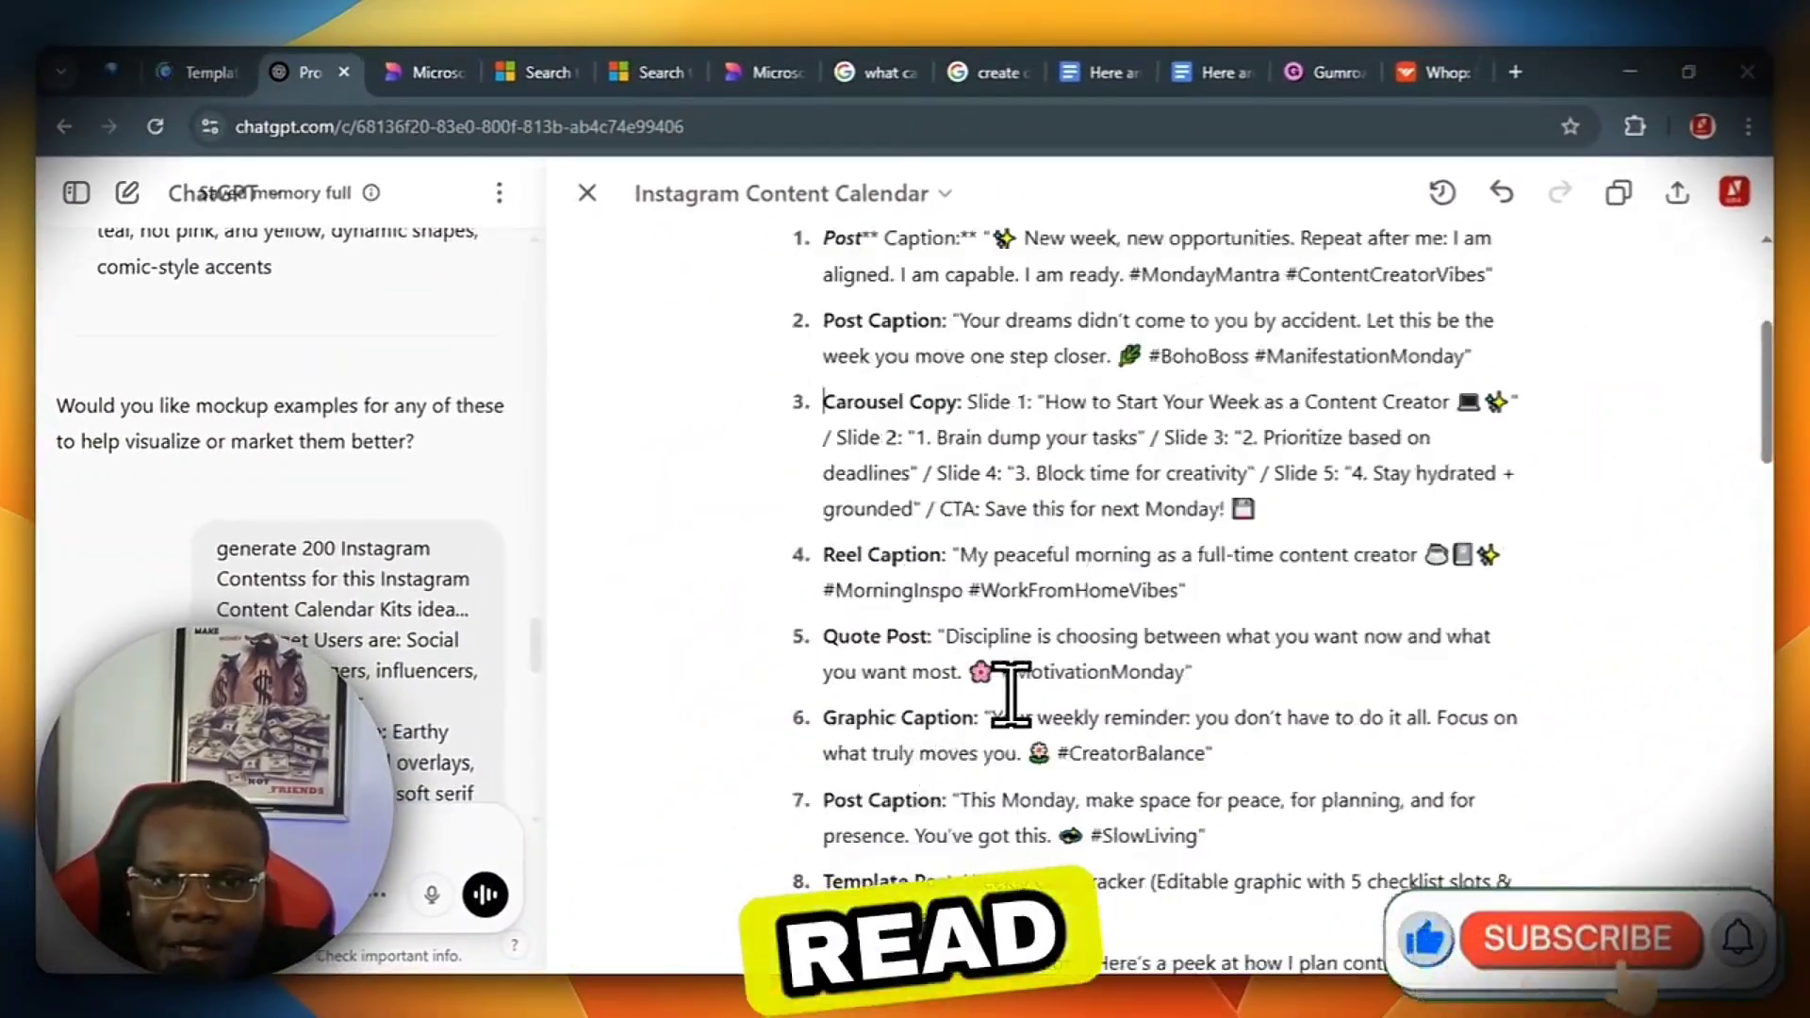
pyautogui.scroll(-3, 999, 687)
pyautogui.scroll(-3, 1020, 686)
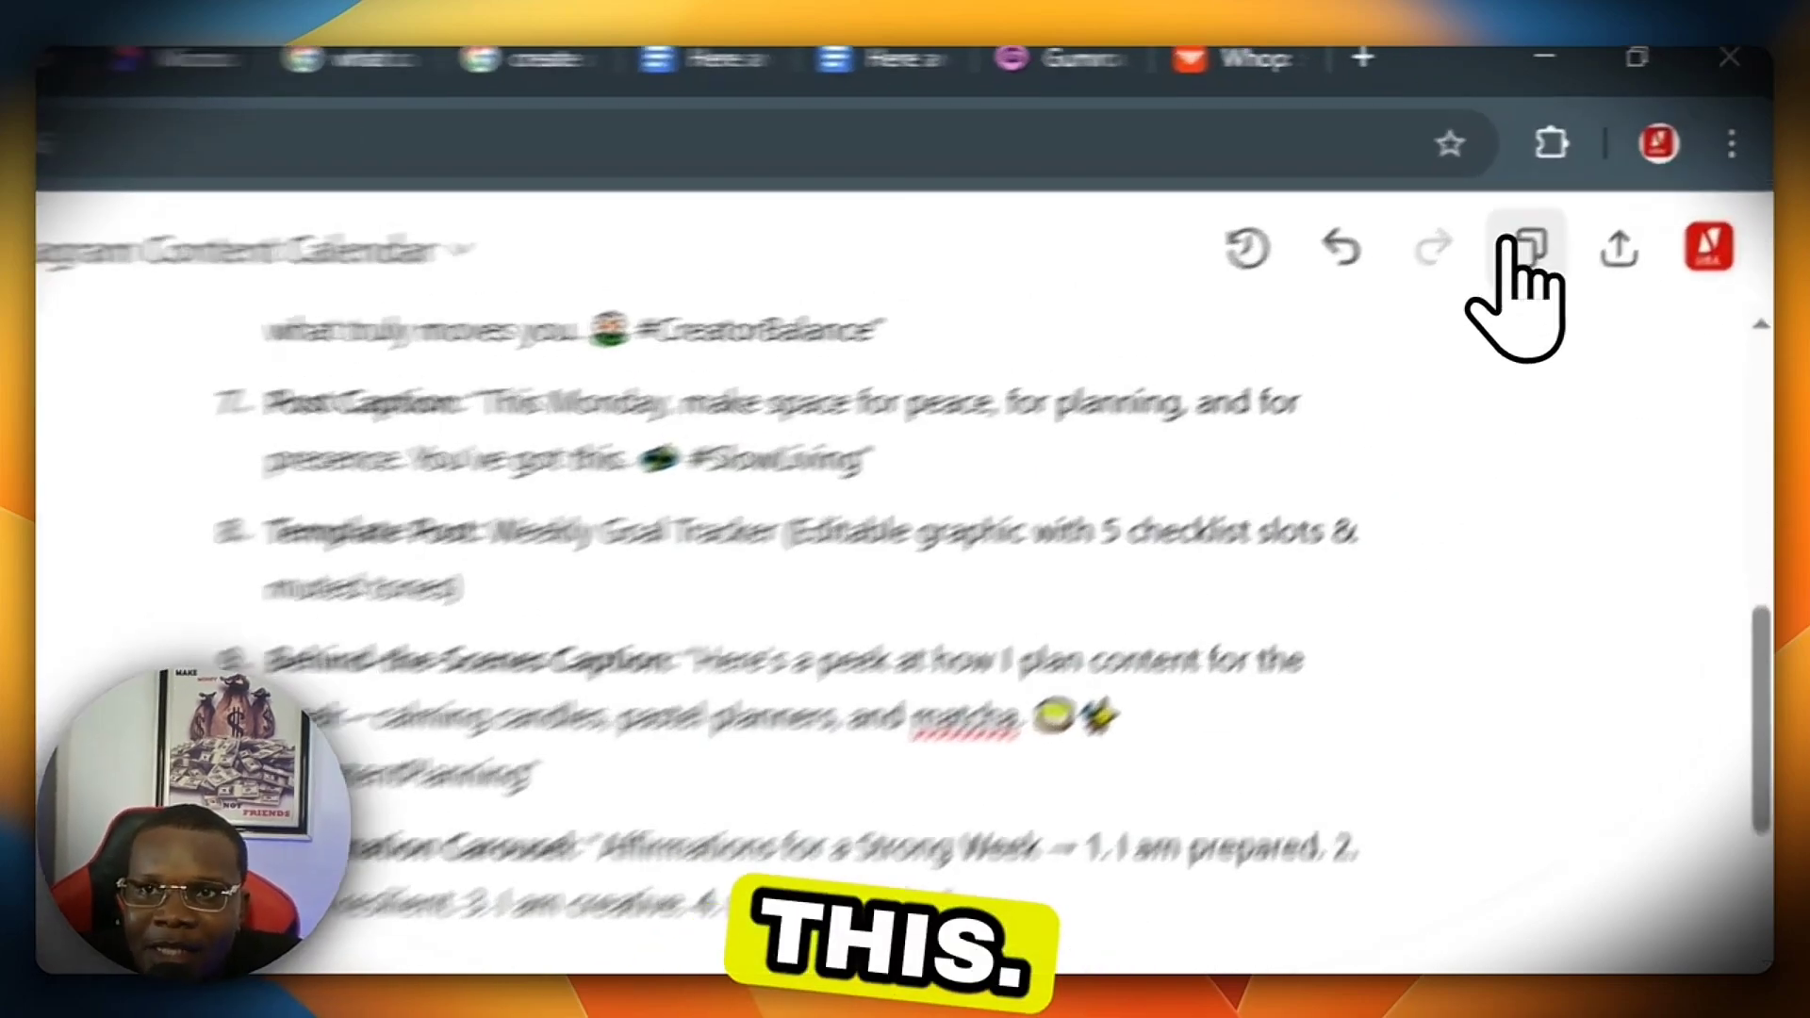
# Step: Copy the whole content calendar and switch to the Instagram content kit Google Doc
pyautogui.click(1618, 193)
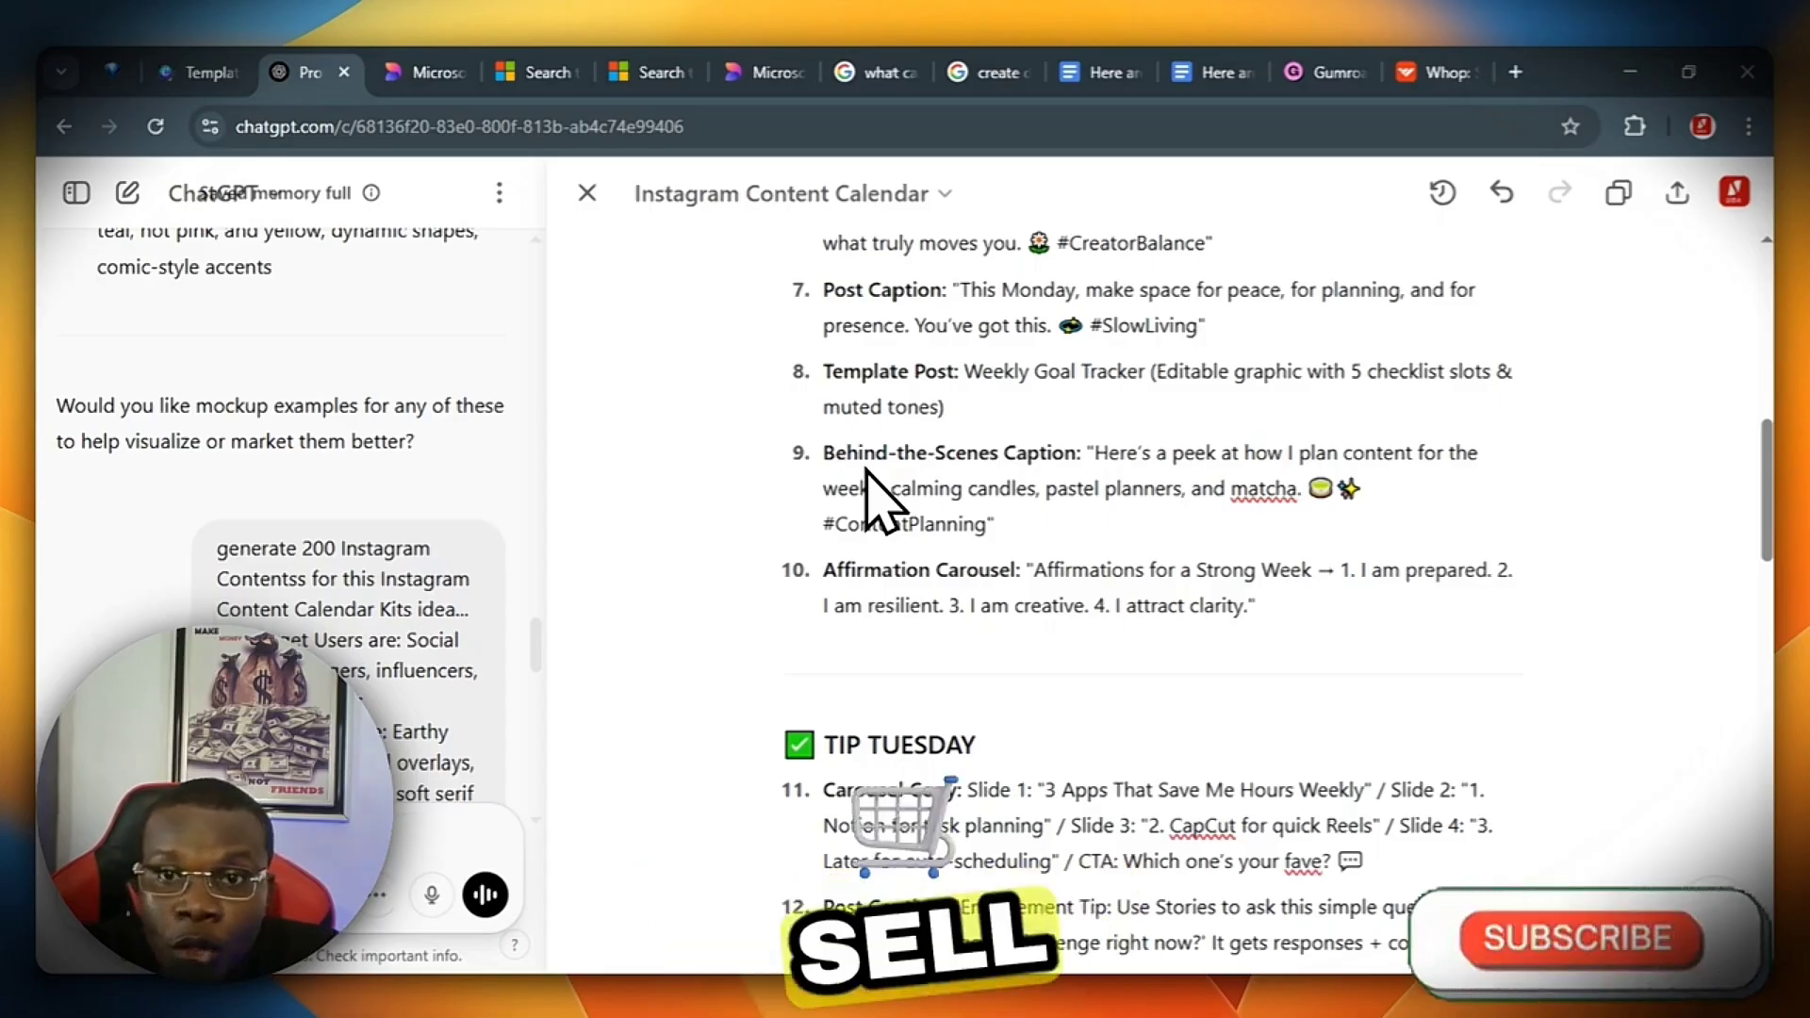
pyautogui.scroll(-20, 876, 499)
pyautogui.click(1619, 193)
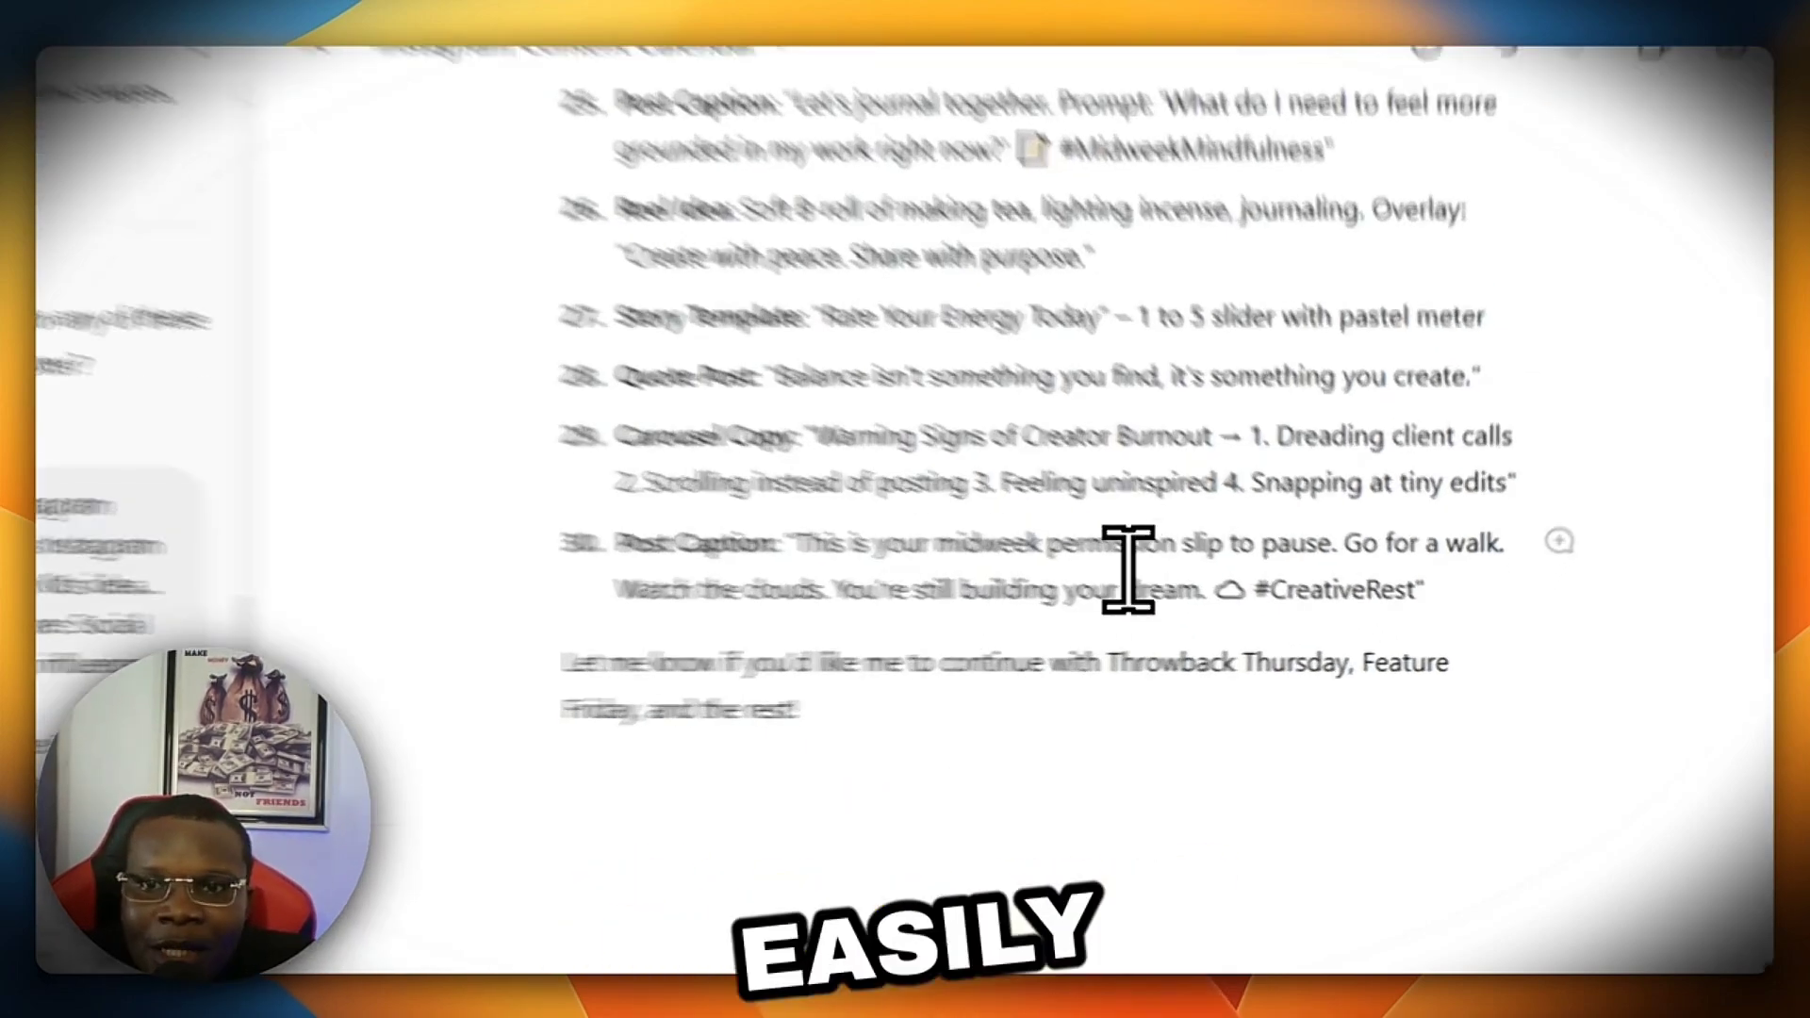
pyautogui.click(1146, 577)
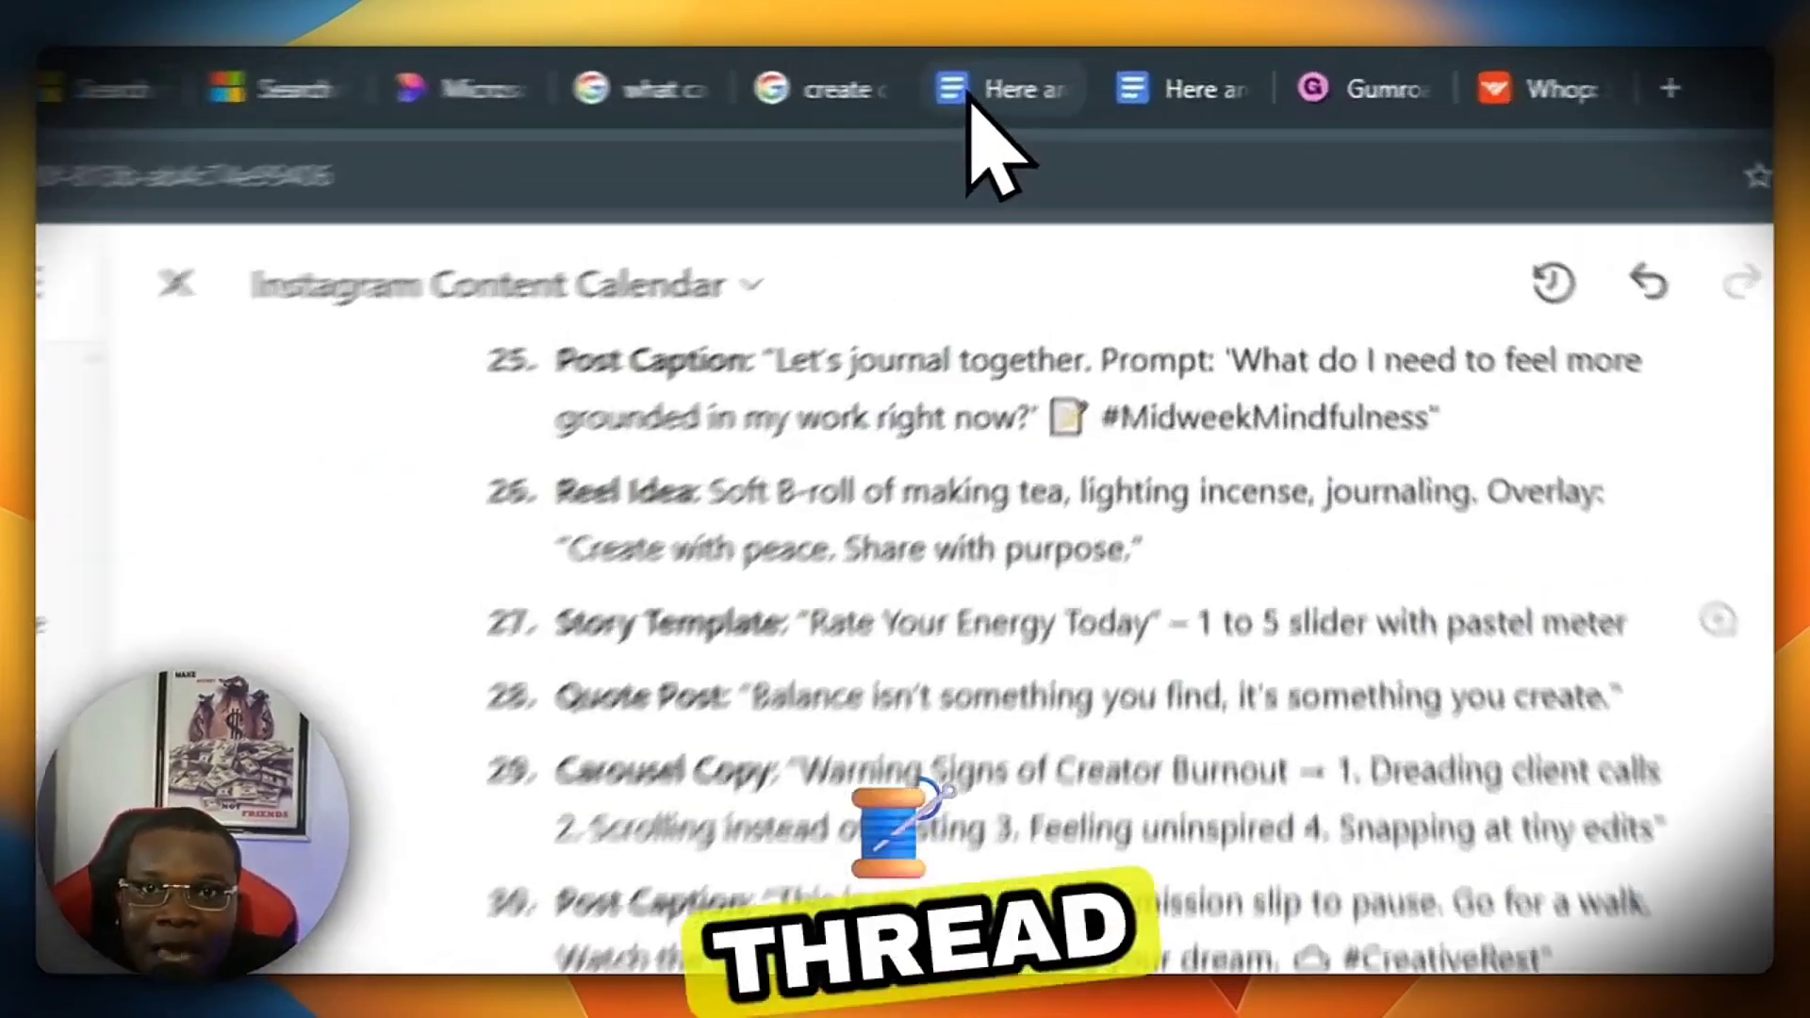
pyautogui.click(1098, 73)
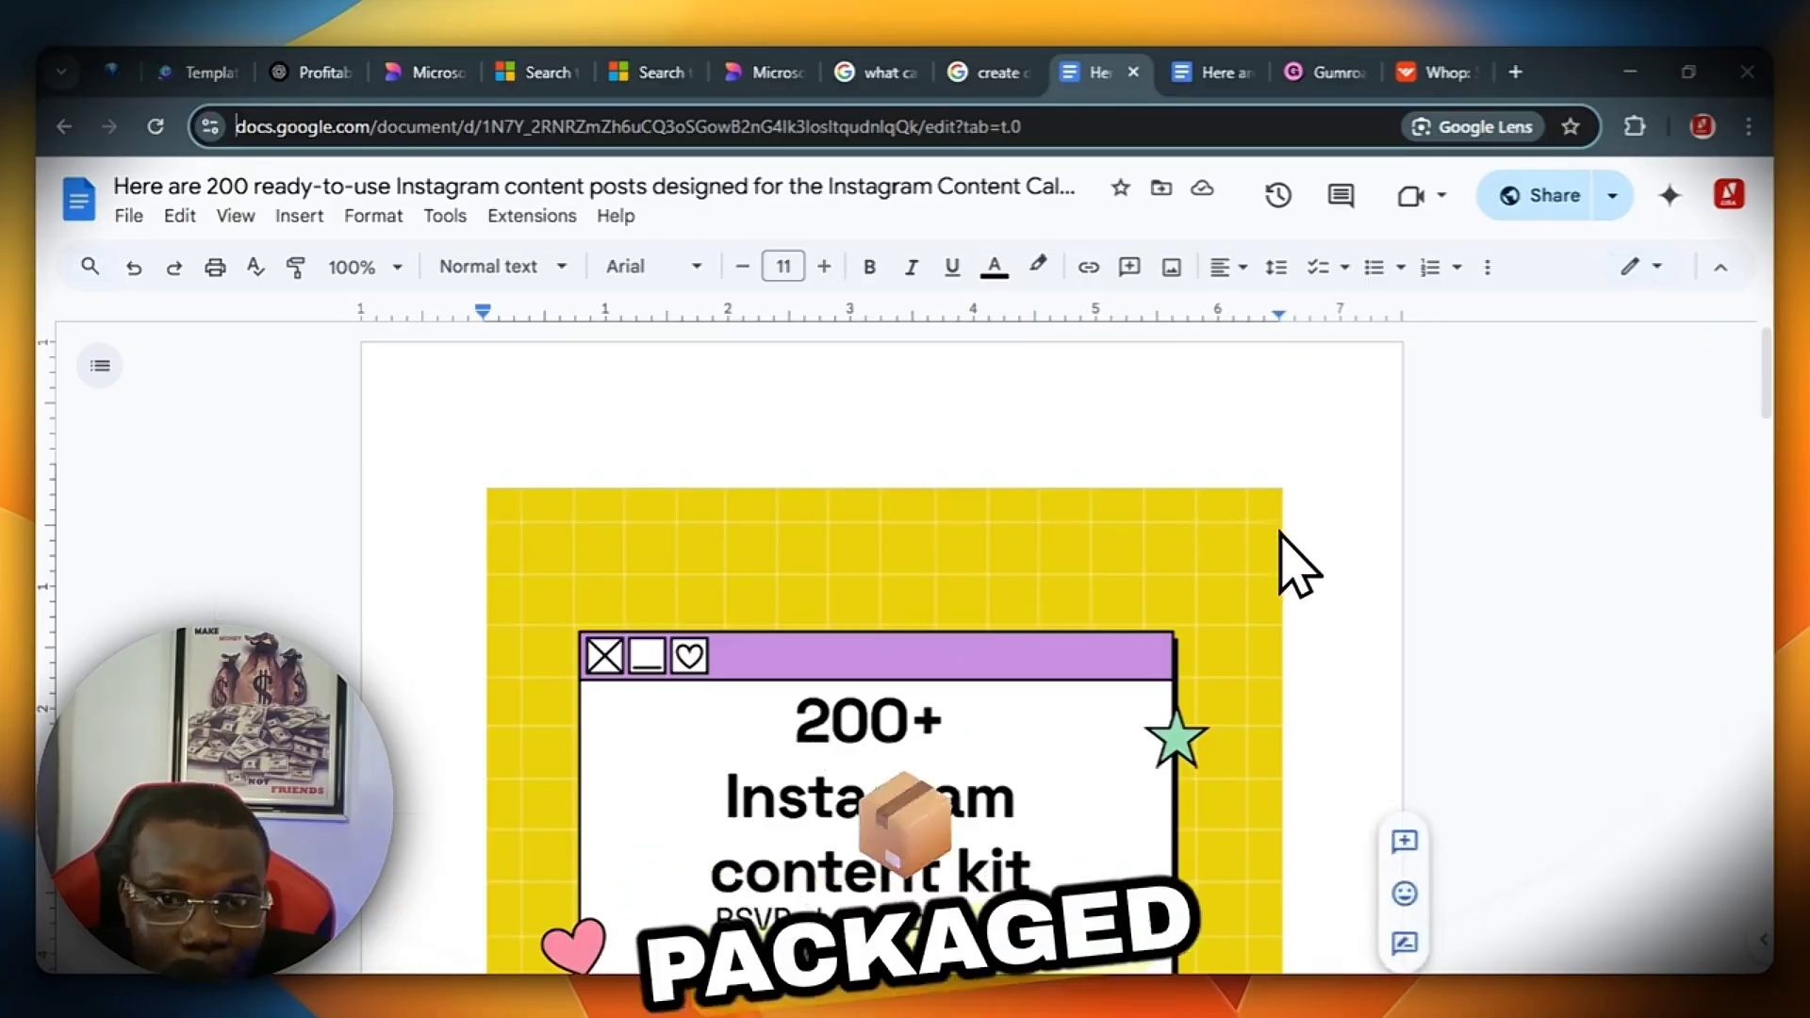
# Step: Scroll the content kit from its yellow cover to the Monday captions and back, then go to Microsoft Designer
pyautogui.scroll(-2, 905, 717)
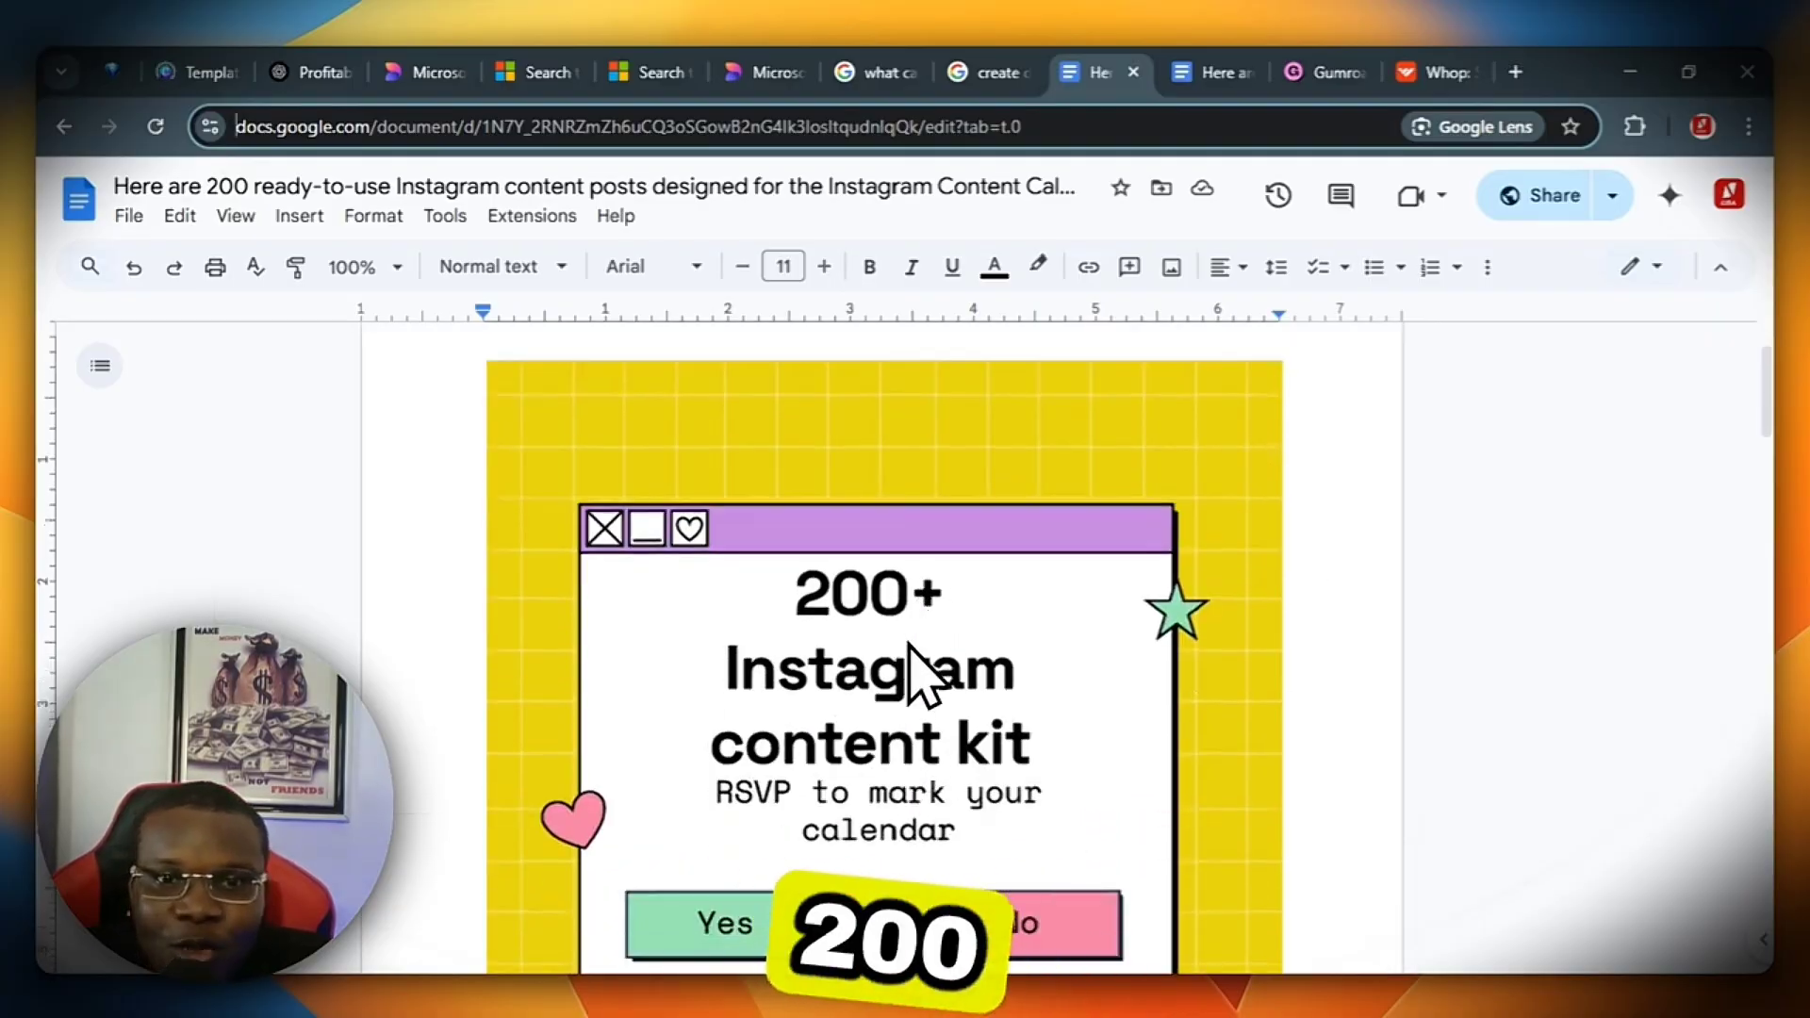
pyautogui.scroll(-3, 919, 660)
pyautogui.scroll(-5, 919, 504)
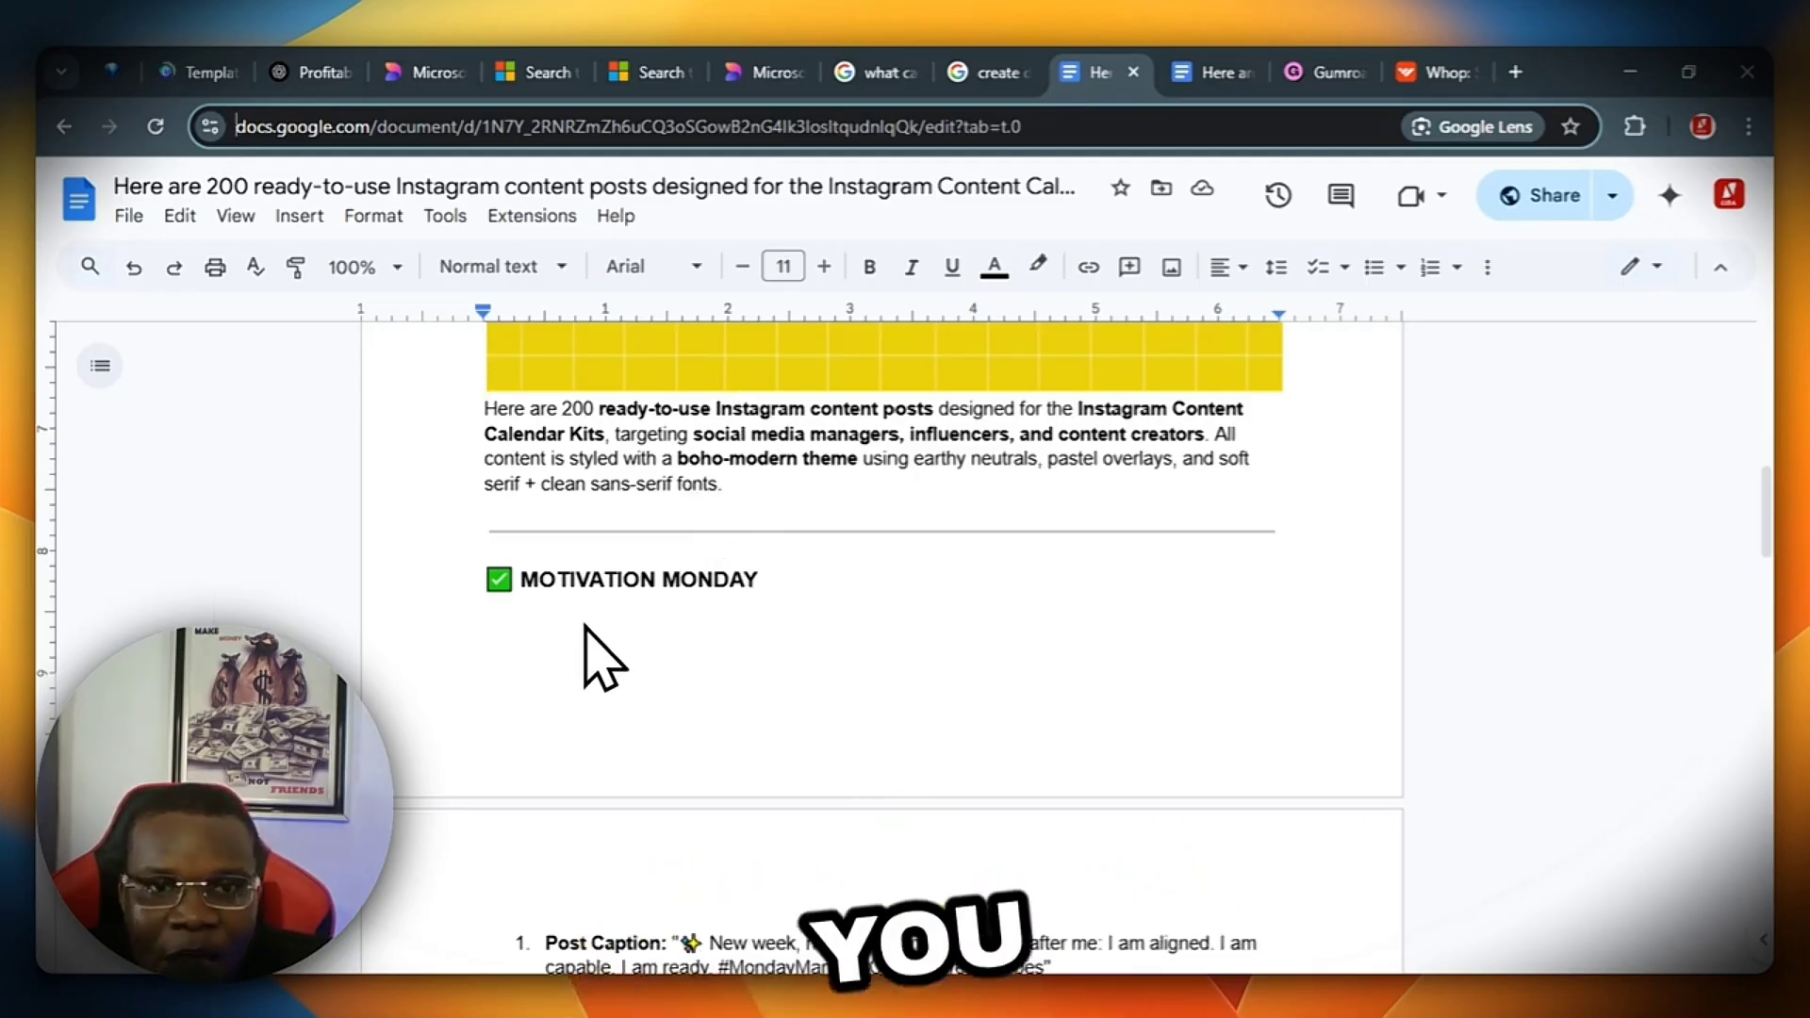
pyautogui.scroll(-4, 824, 631)
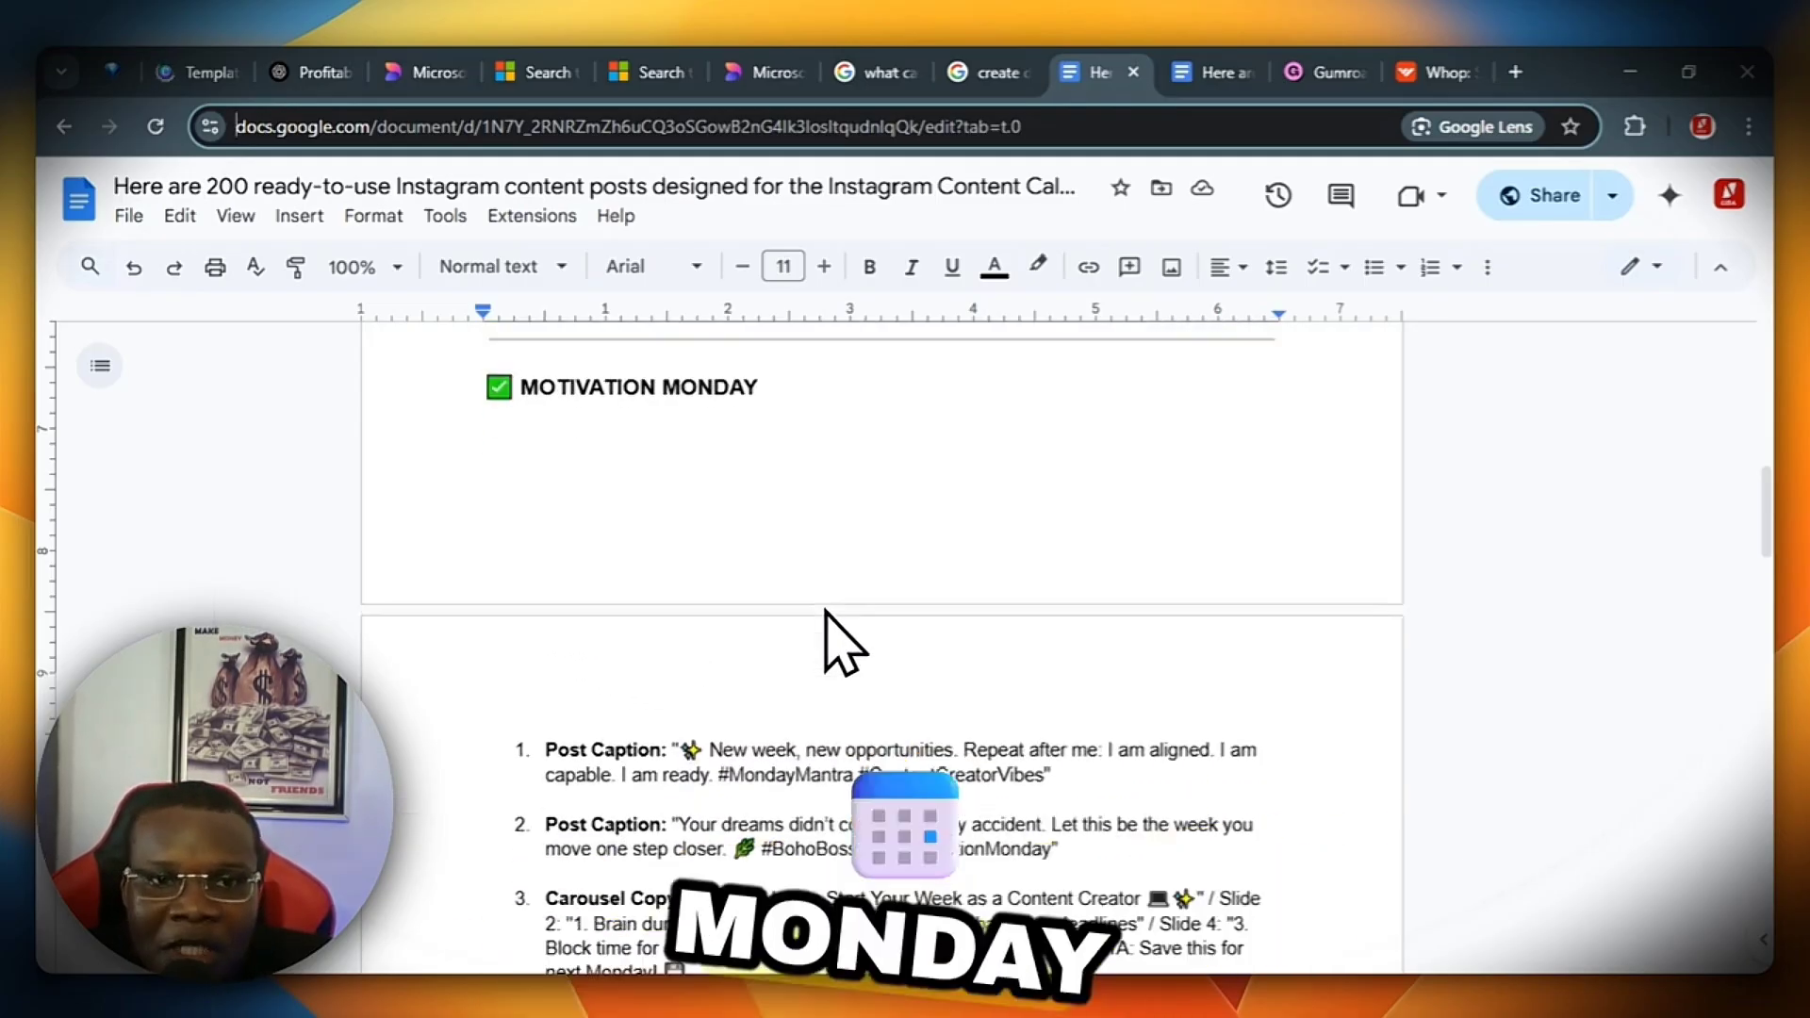
pyautogui.scroll(-5, 949, 687)
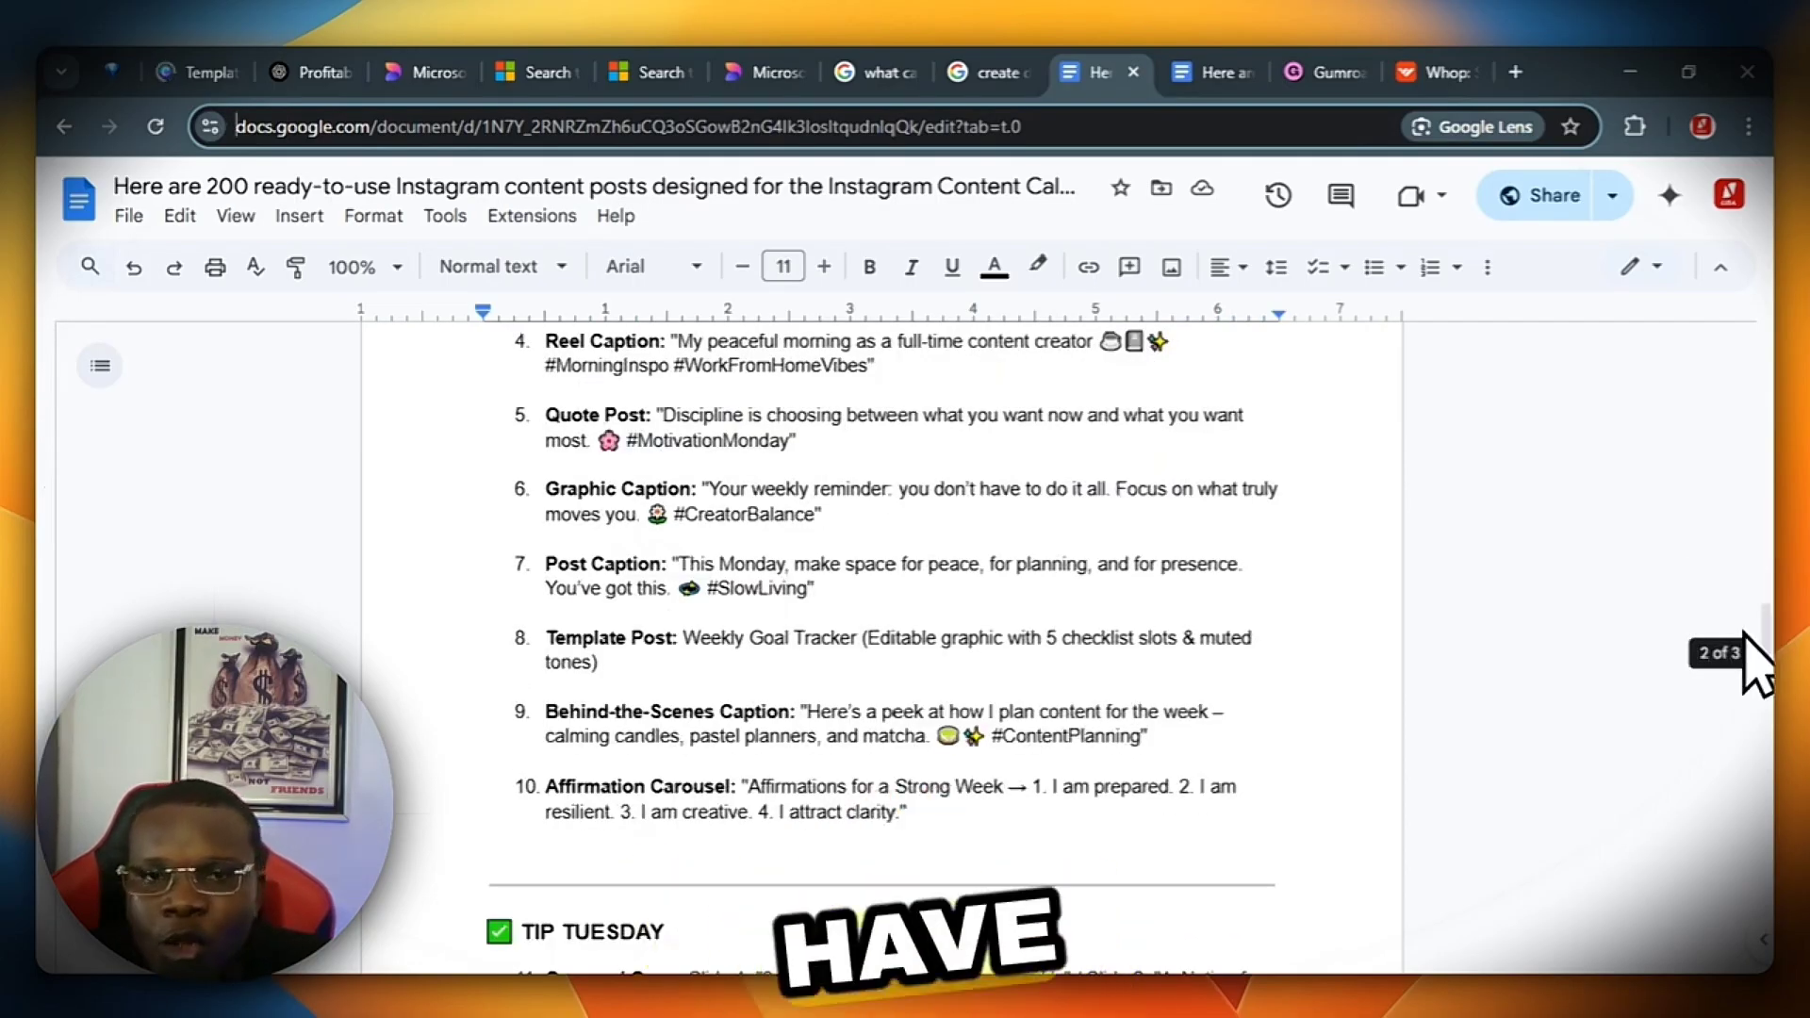
pyautogui.scroll(8, 1347, 636)
pyautogui.scroll(4, 829, 598)
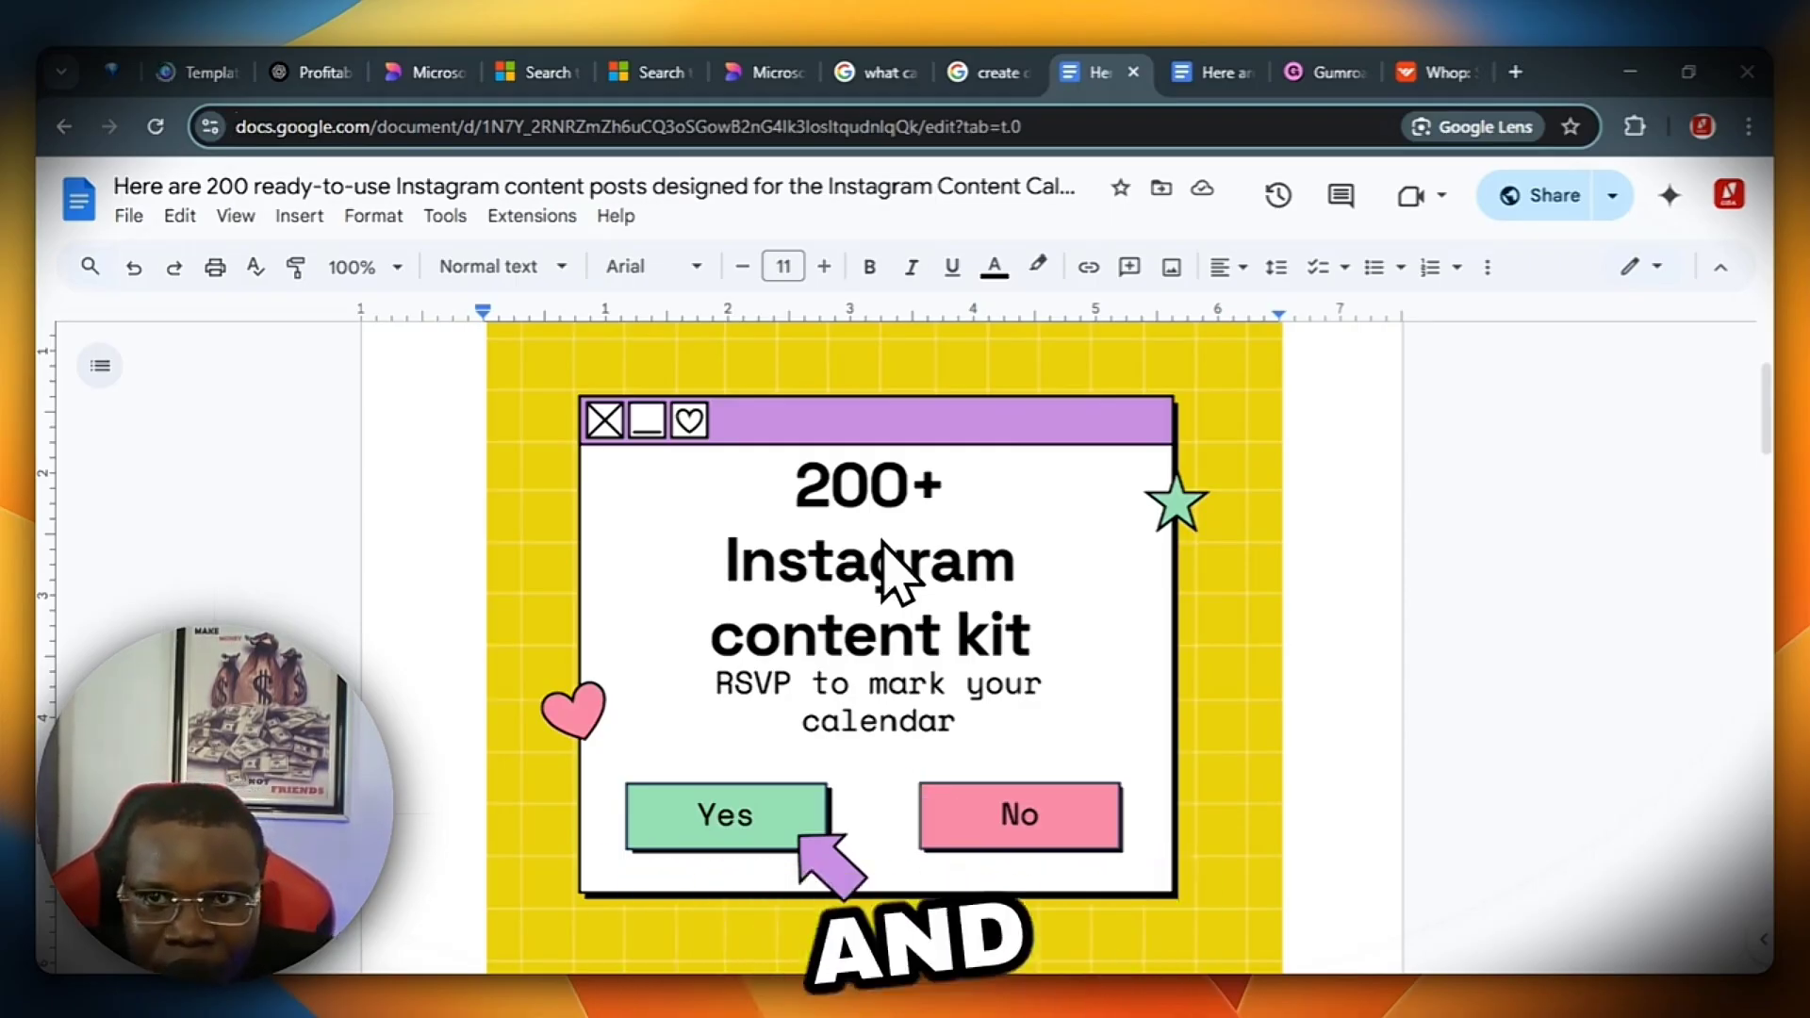
pyautogui.scroll(-2, 941, 585)
pyautogui.scroll(4, 1017, 505)
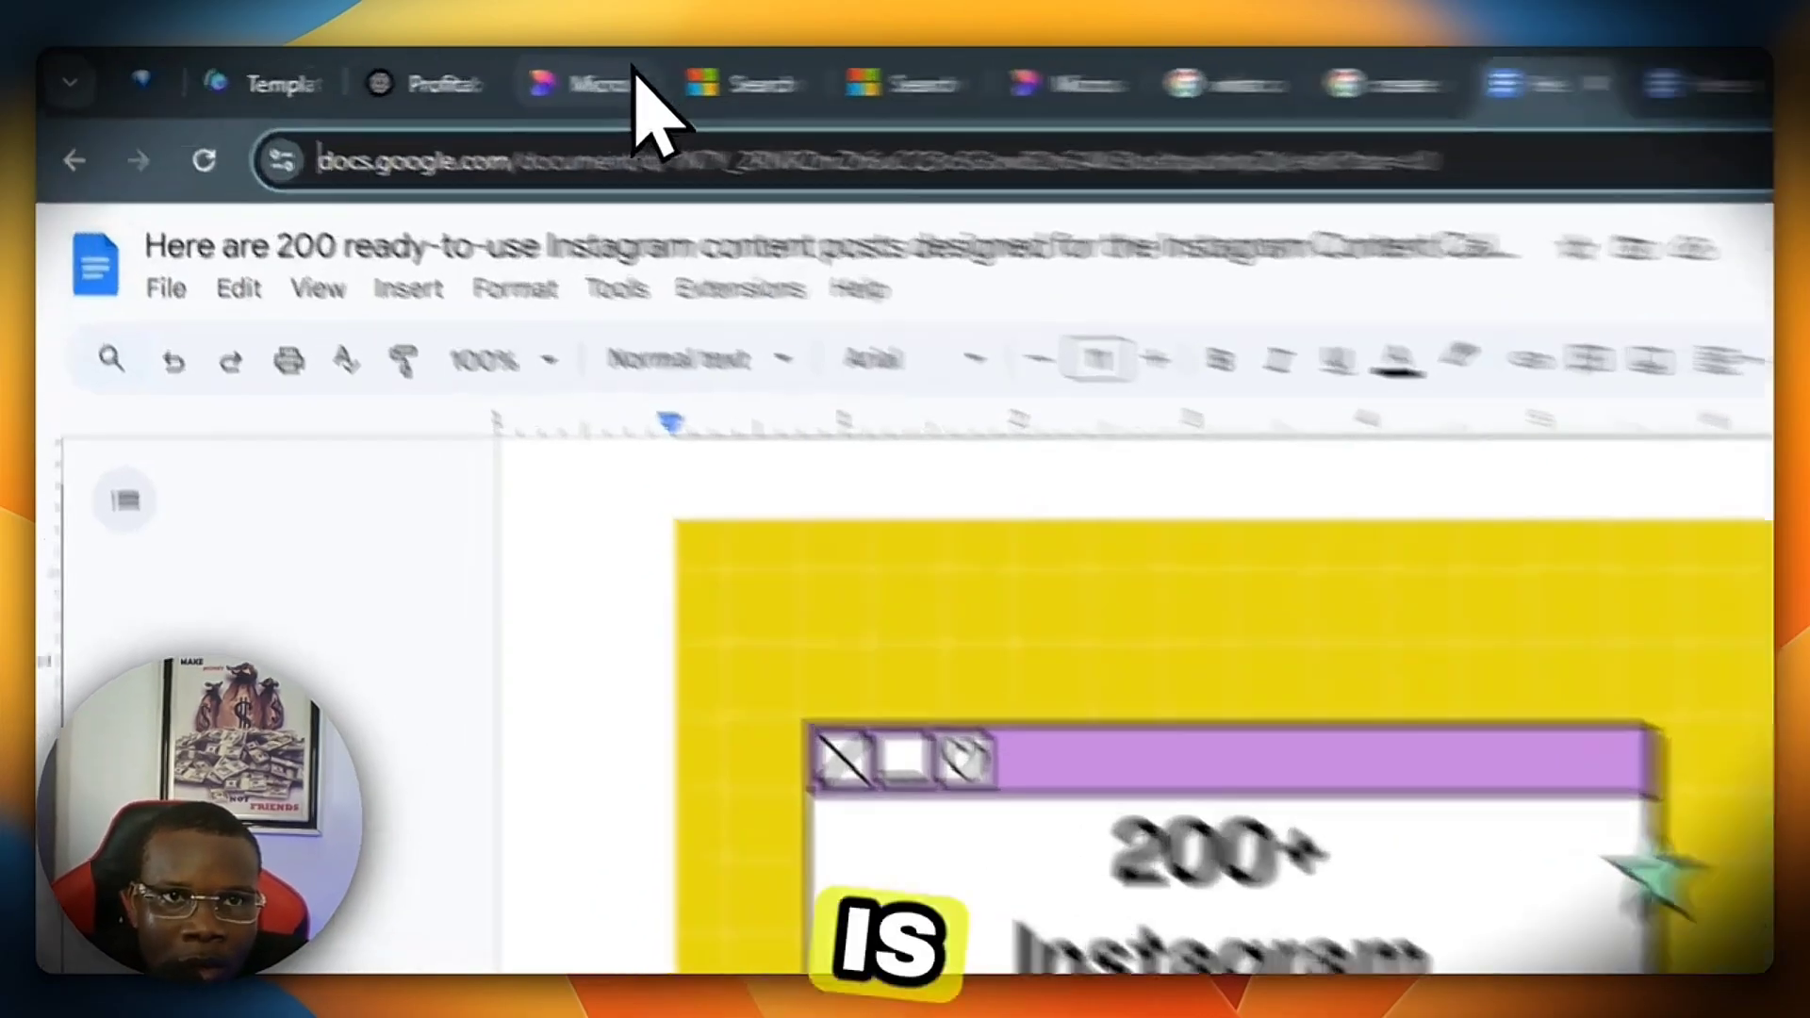
pyautogui.click(426, 73)
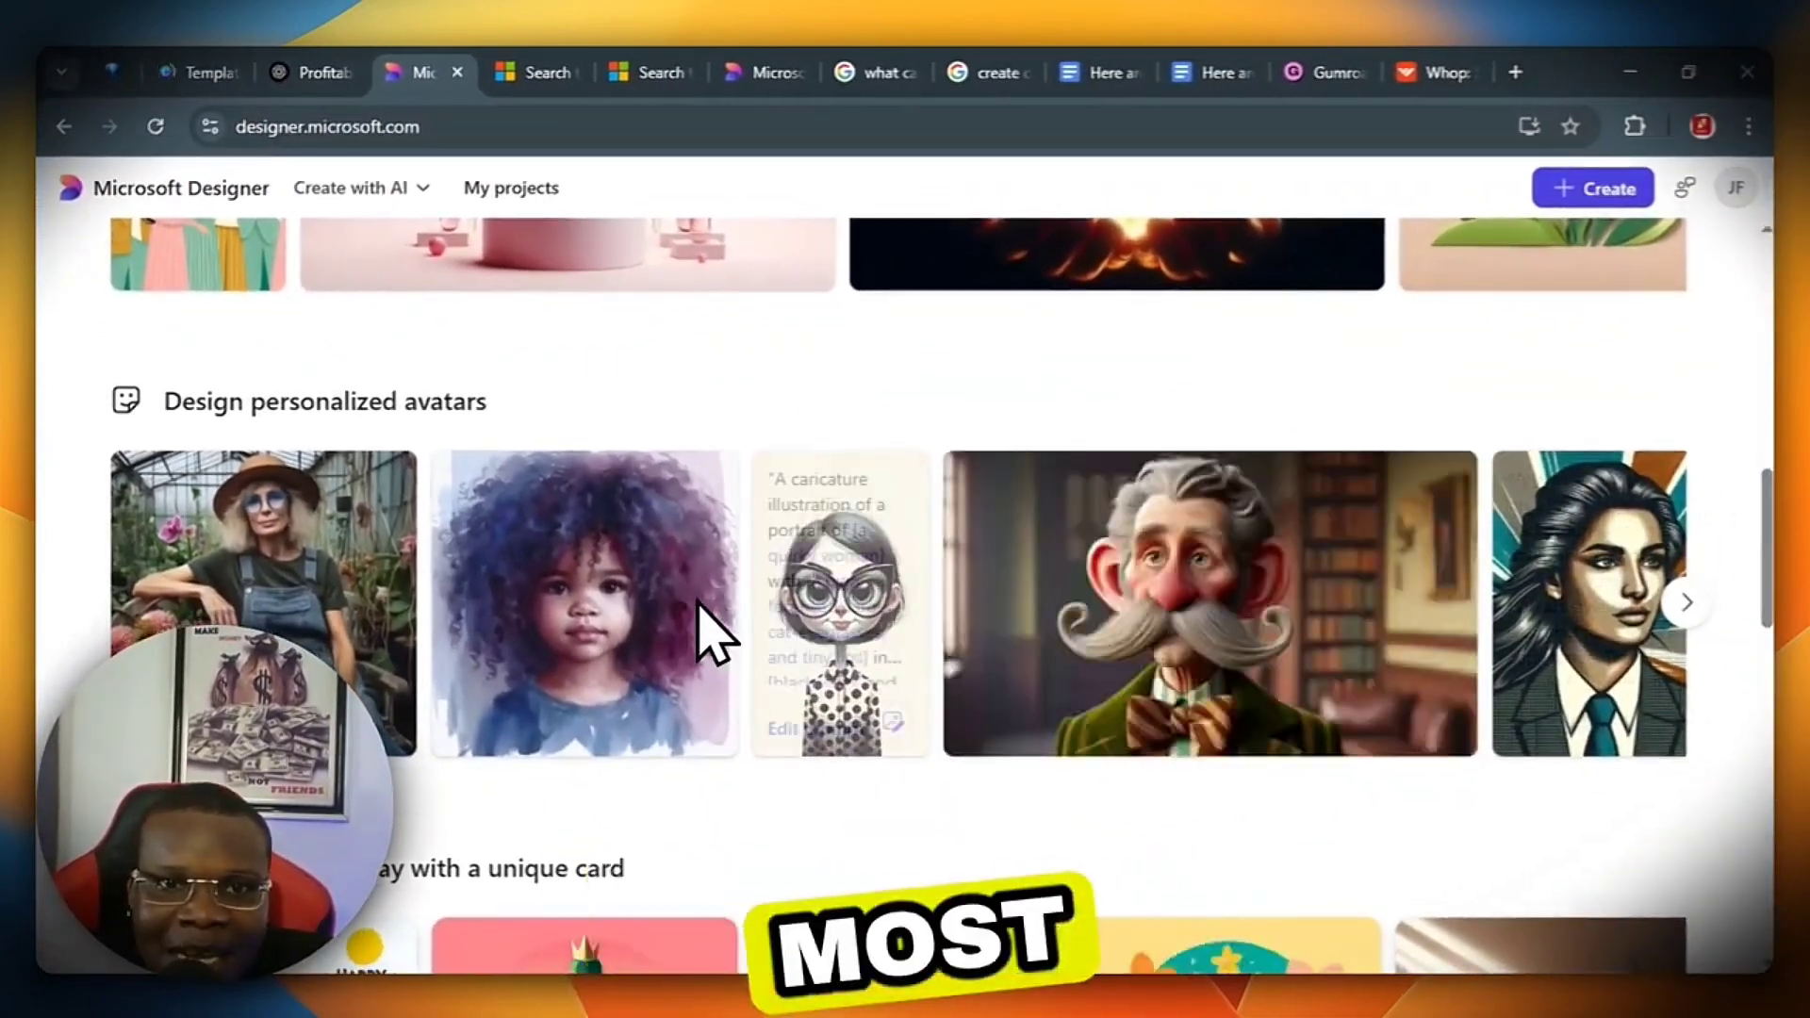
# Step: Browse the Designer home page and its AI design categories list, then go to the Microsoft Create search
pyautogui.moveTo(630, 622)
pyautogui.moveTo(1157, 650)
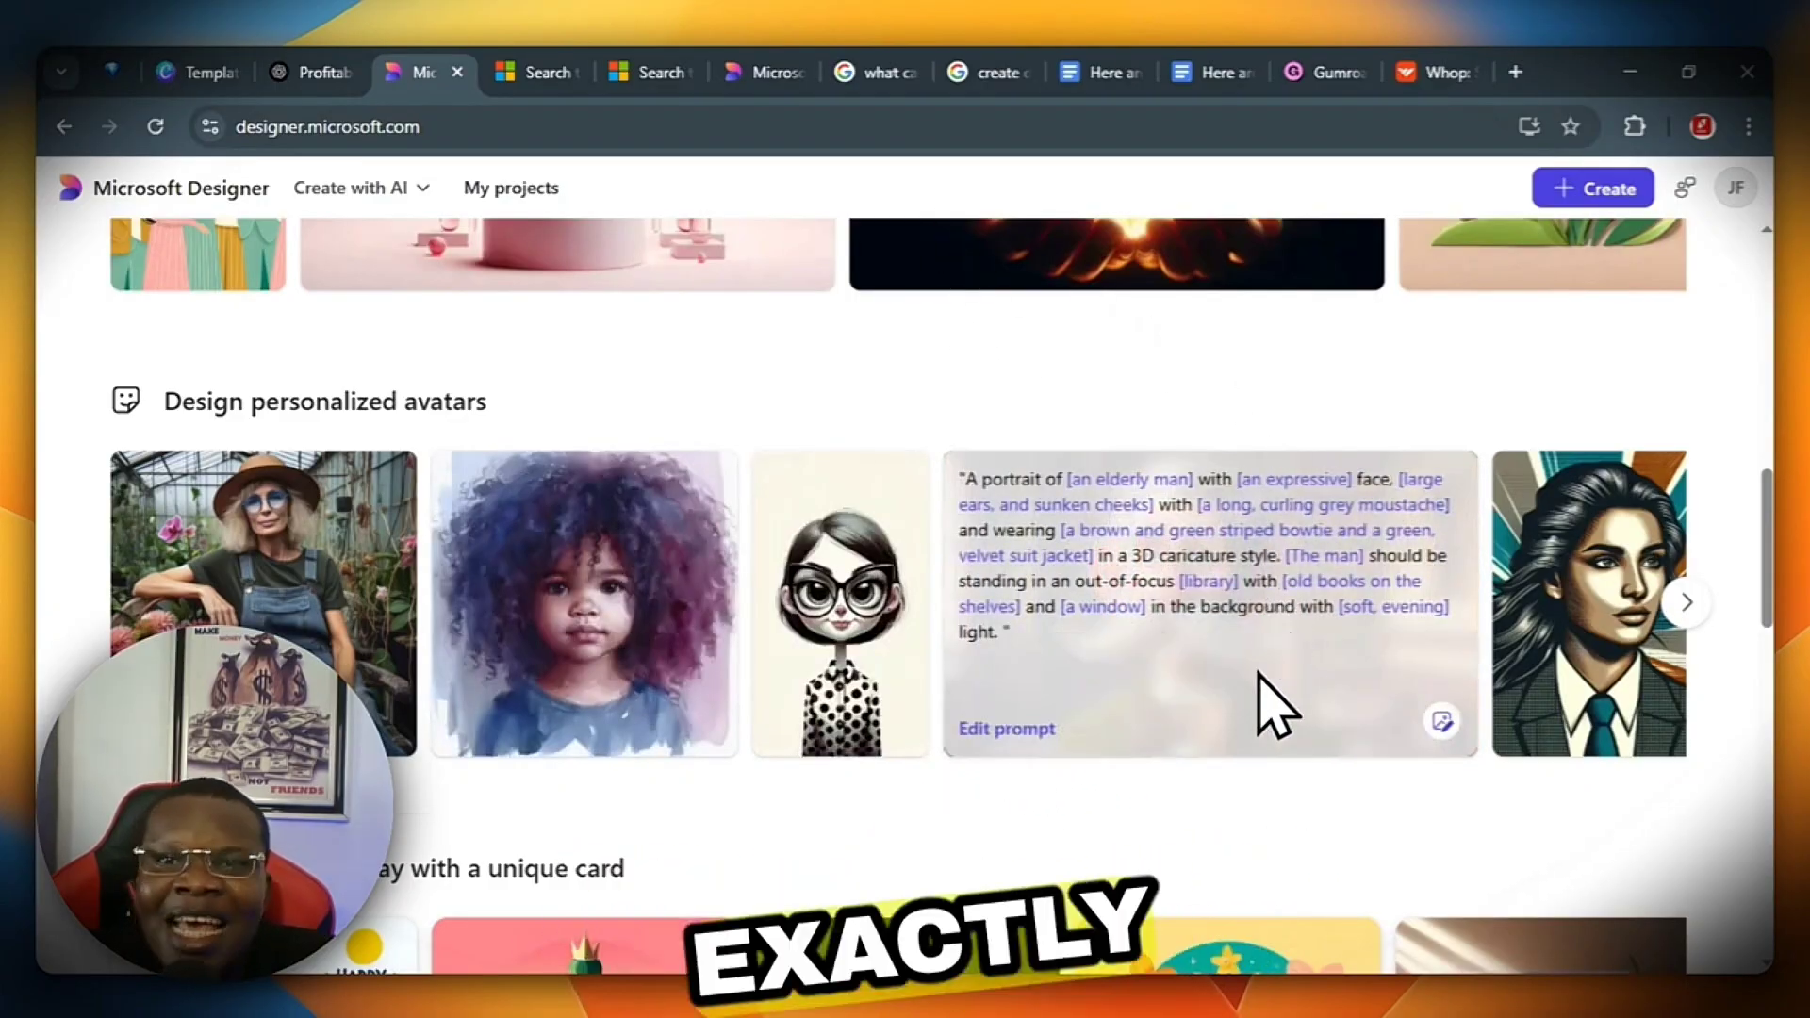
pyautogui.moveTo(1144, 687)
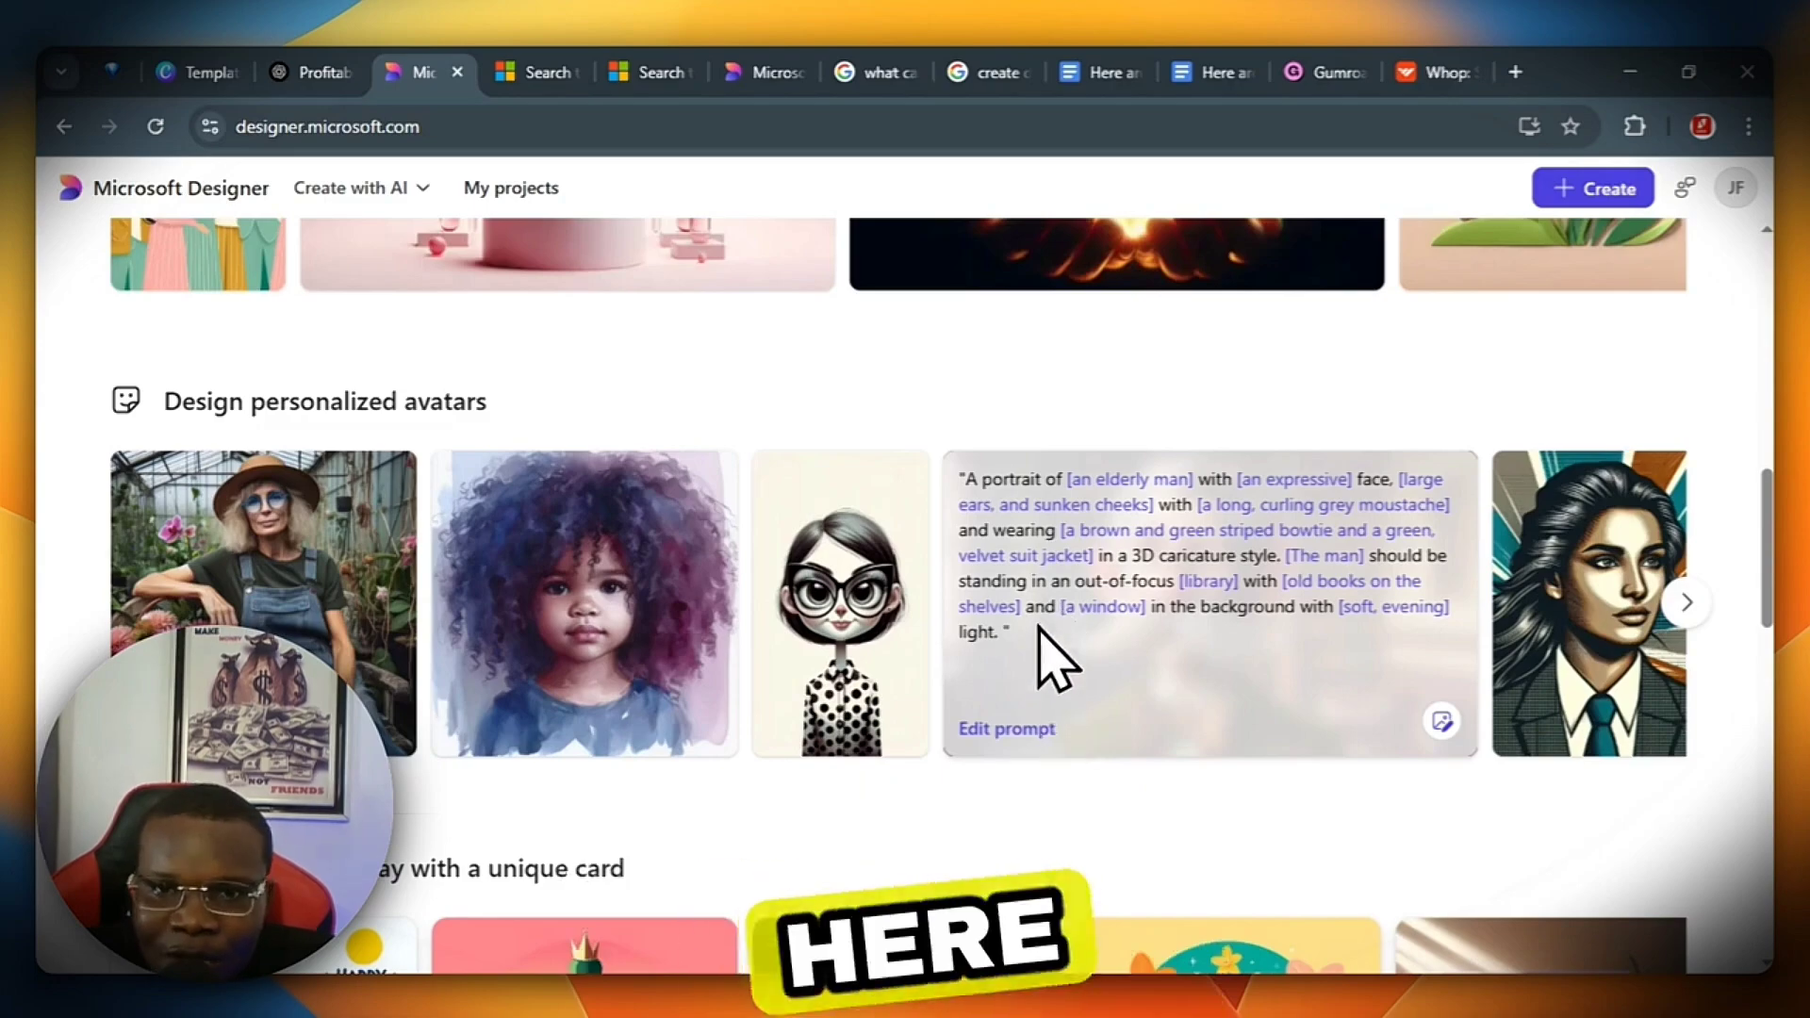
pyautogui.scroll(1, 1224, 517)
pyautogui.scroll(-8, 1223, 517)
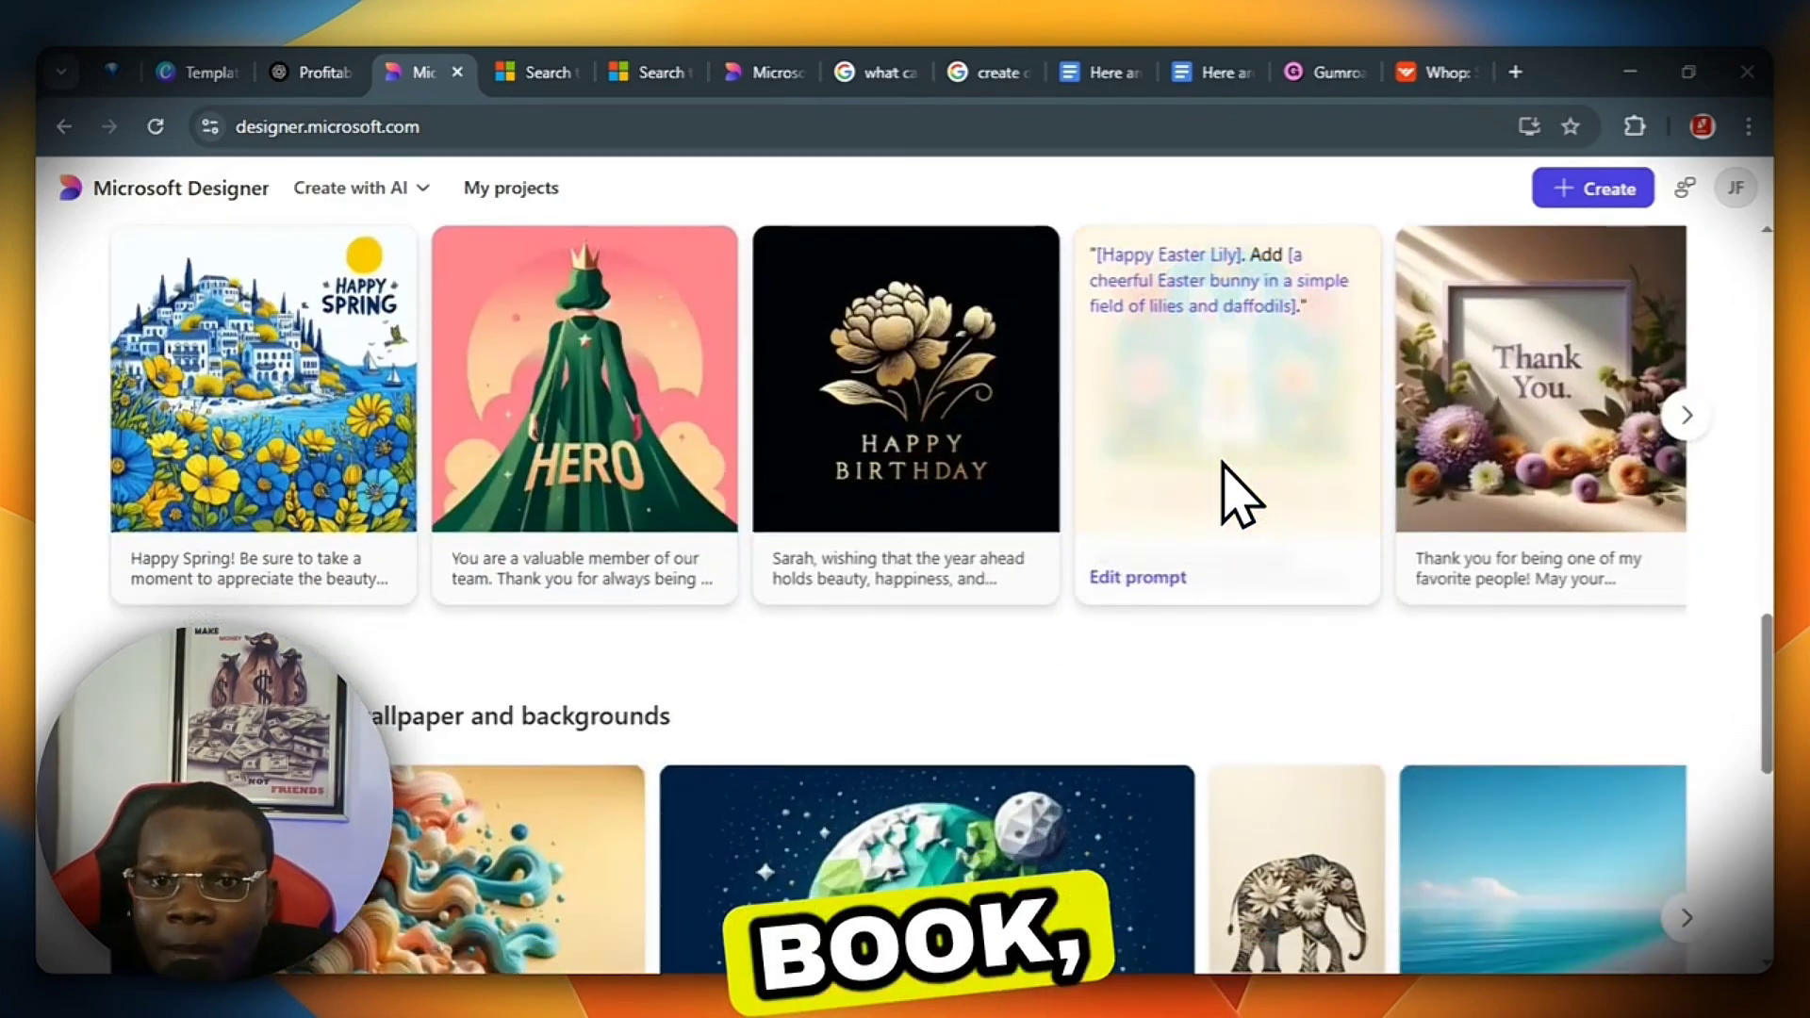
pyautogui.scroll(-8, 1223, 516)
pyautogui.moveTo(461, 603)
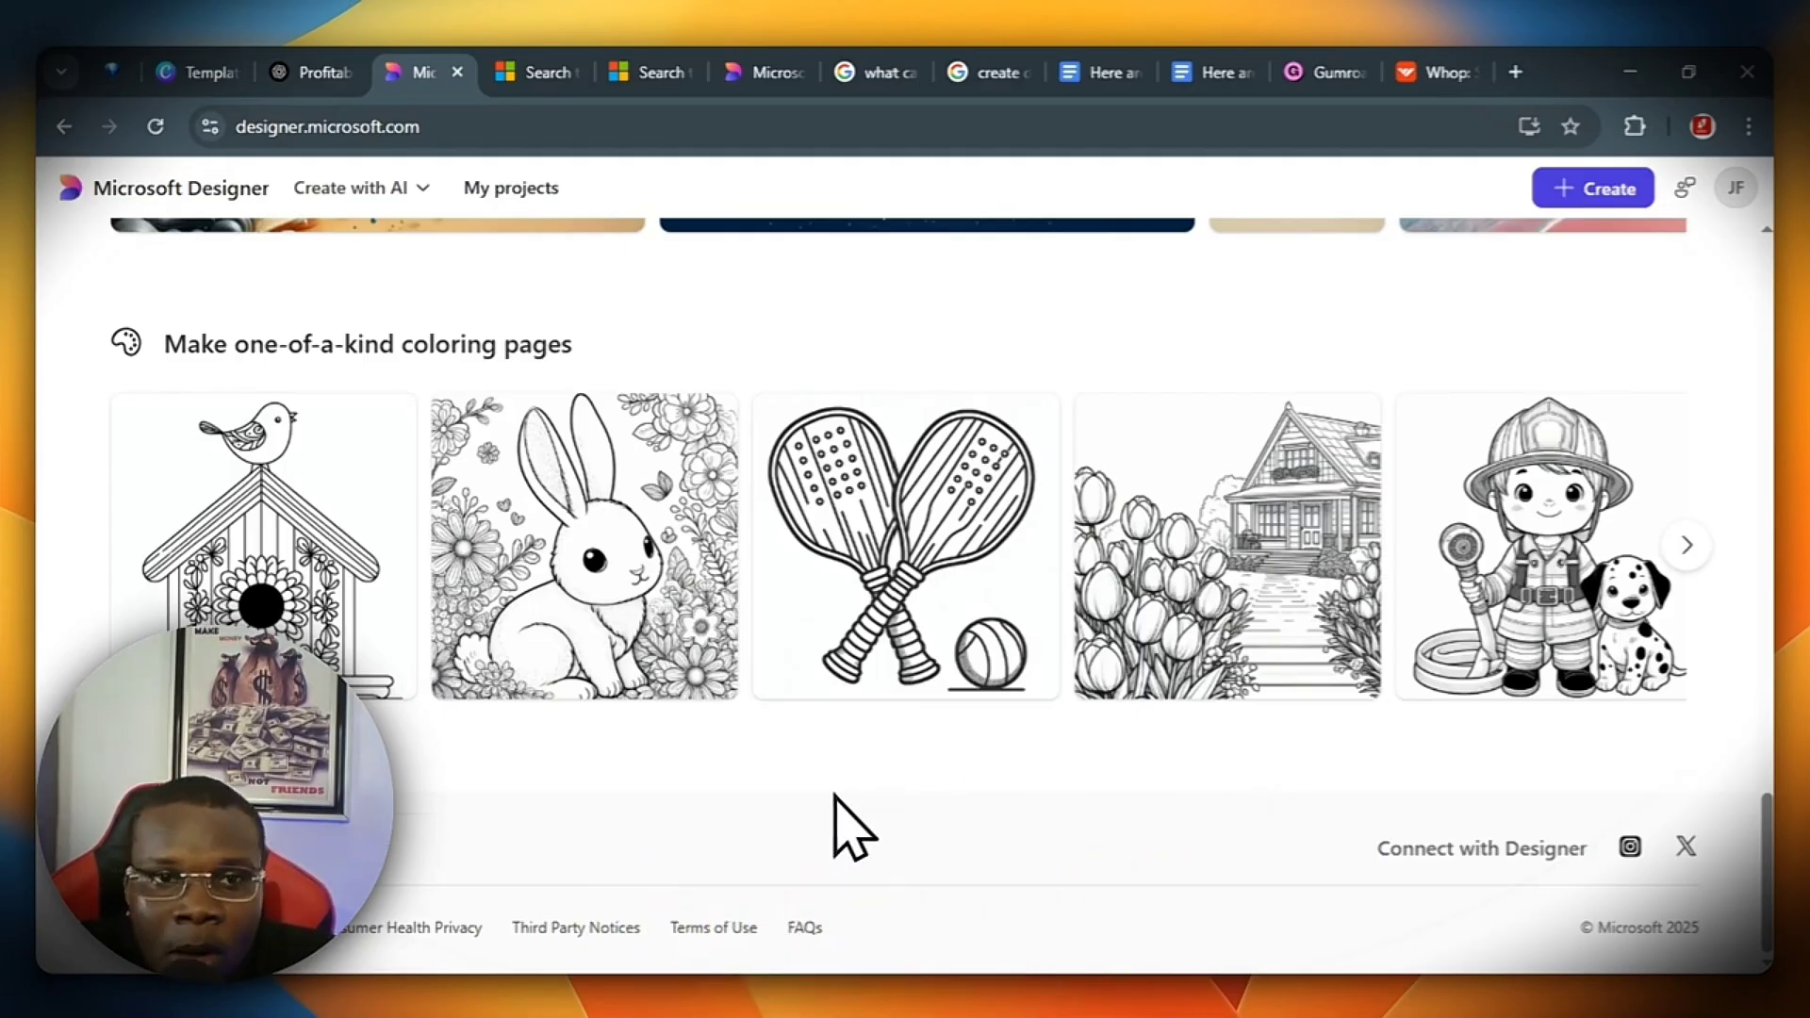
pyautogui.scroll(10, 1107, 765)
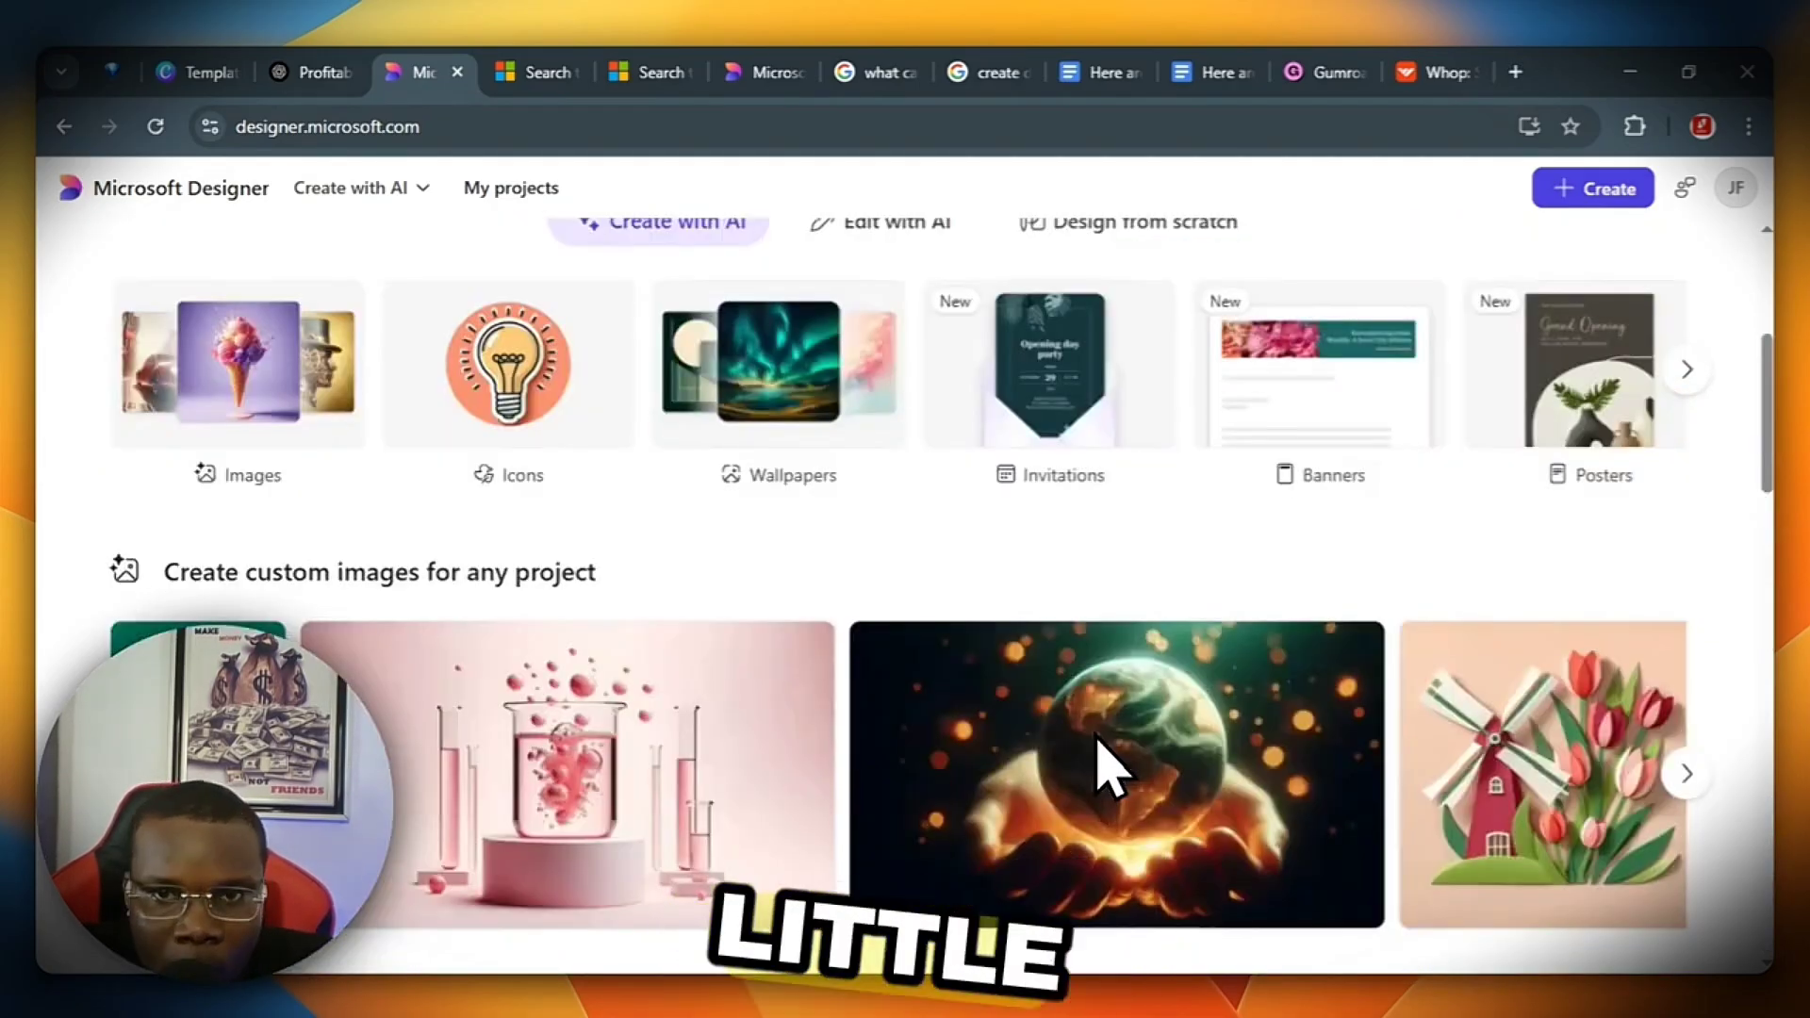
pyautogui.scroll(5, 1107, 765)
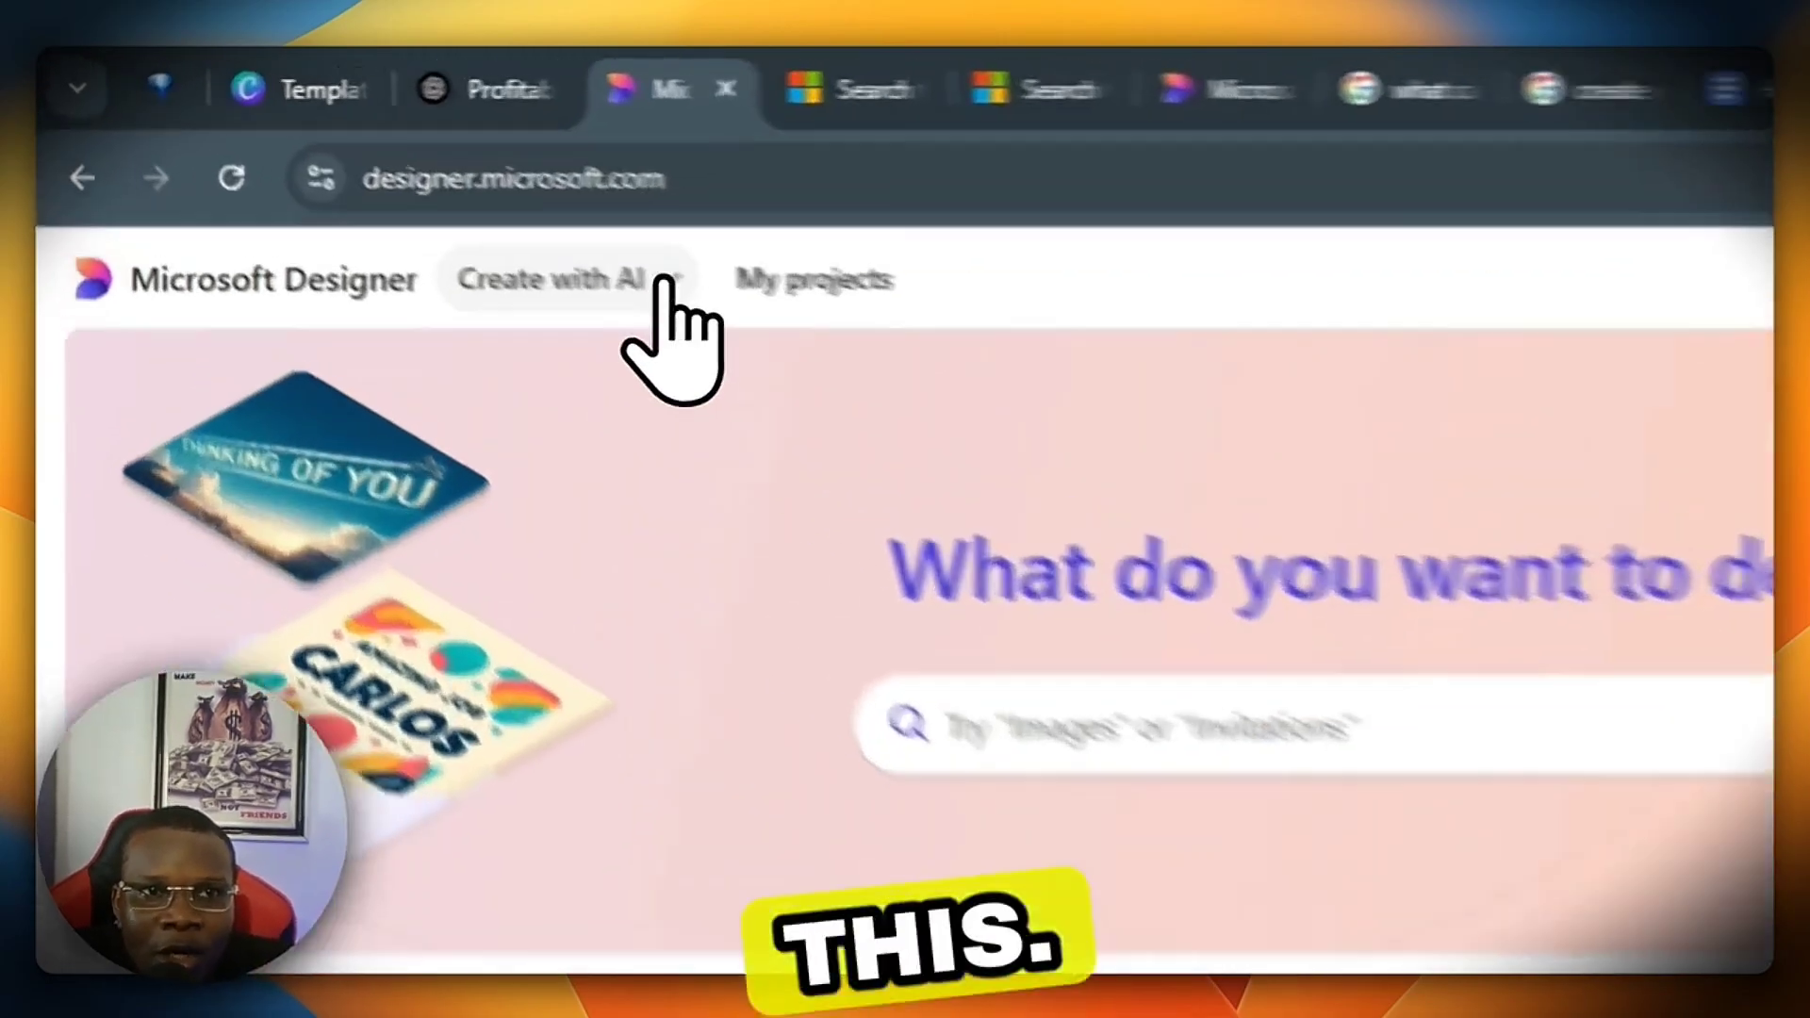
pyautogui.click(416, 191)
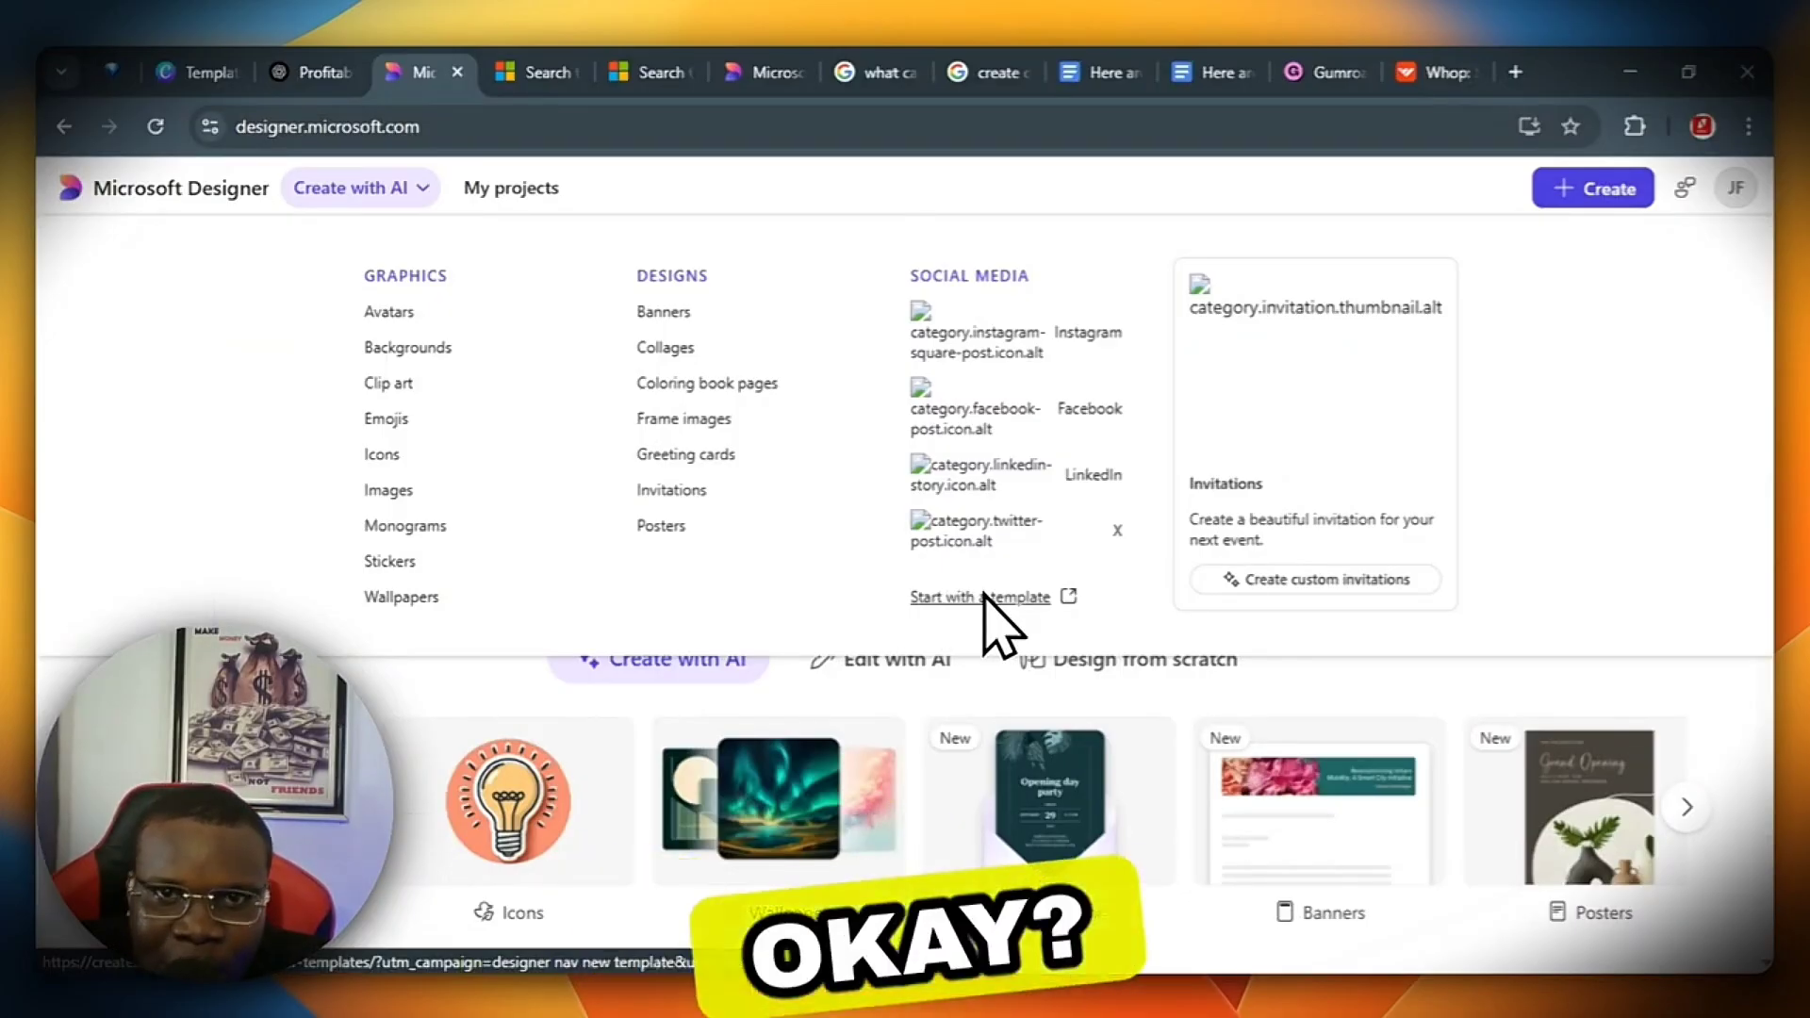
pyautogui.click(542, 72)
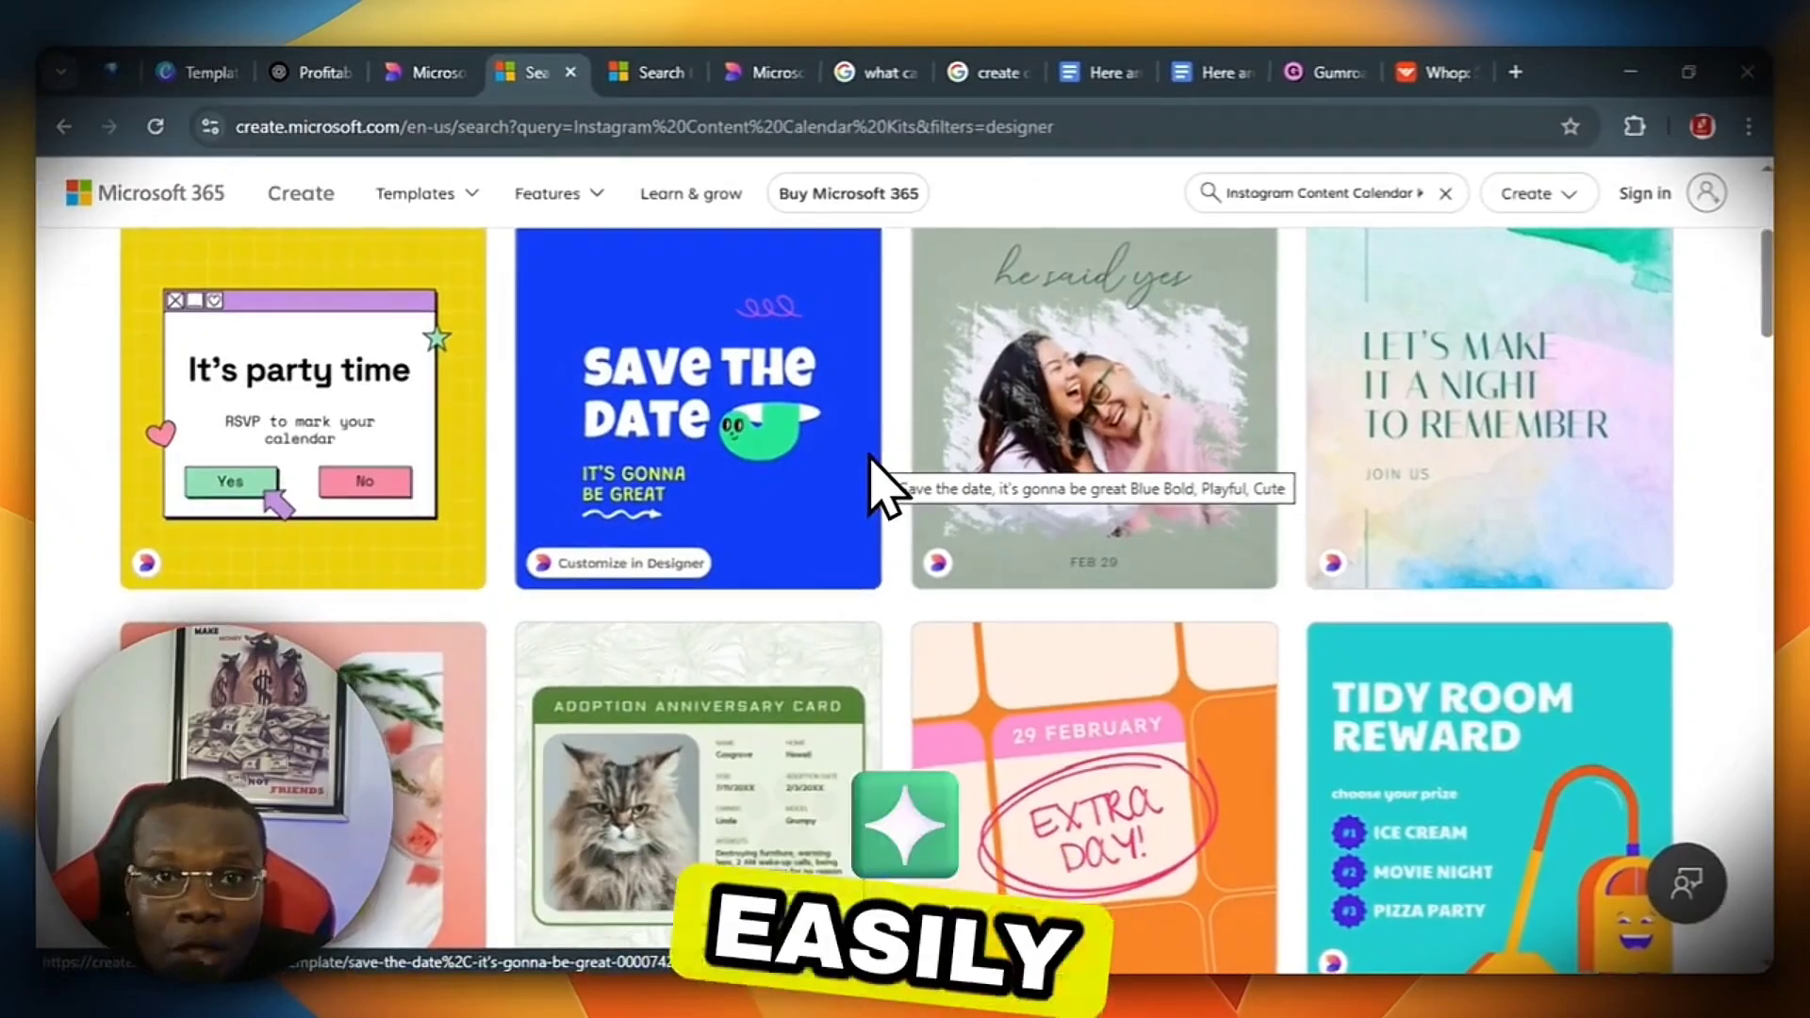
# Step: Scroll the Instagram Content Calendar Kits template results and click into the search query
pyautogui.scroll(4, 1285, 415)
pyautogui.scroll(-8, 1285, 443)
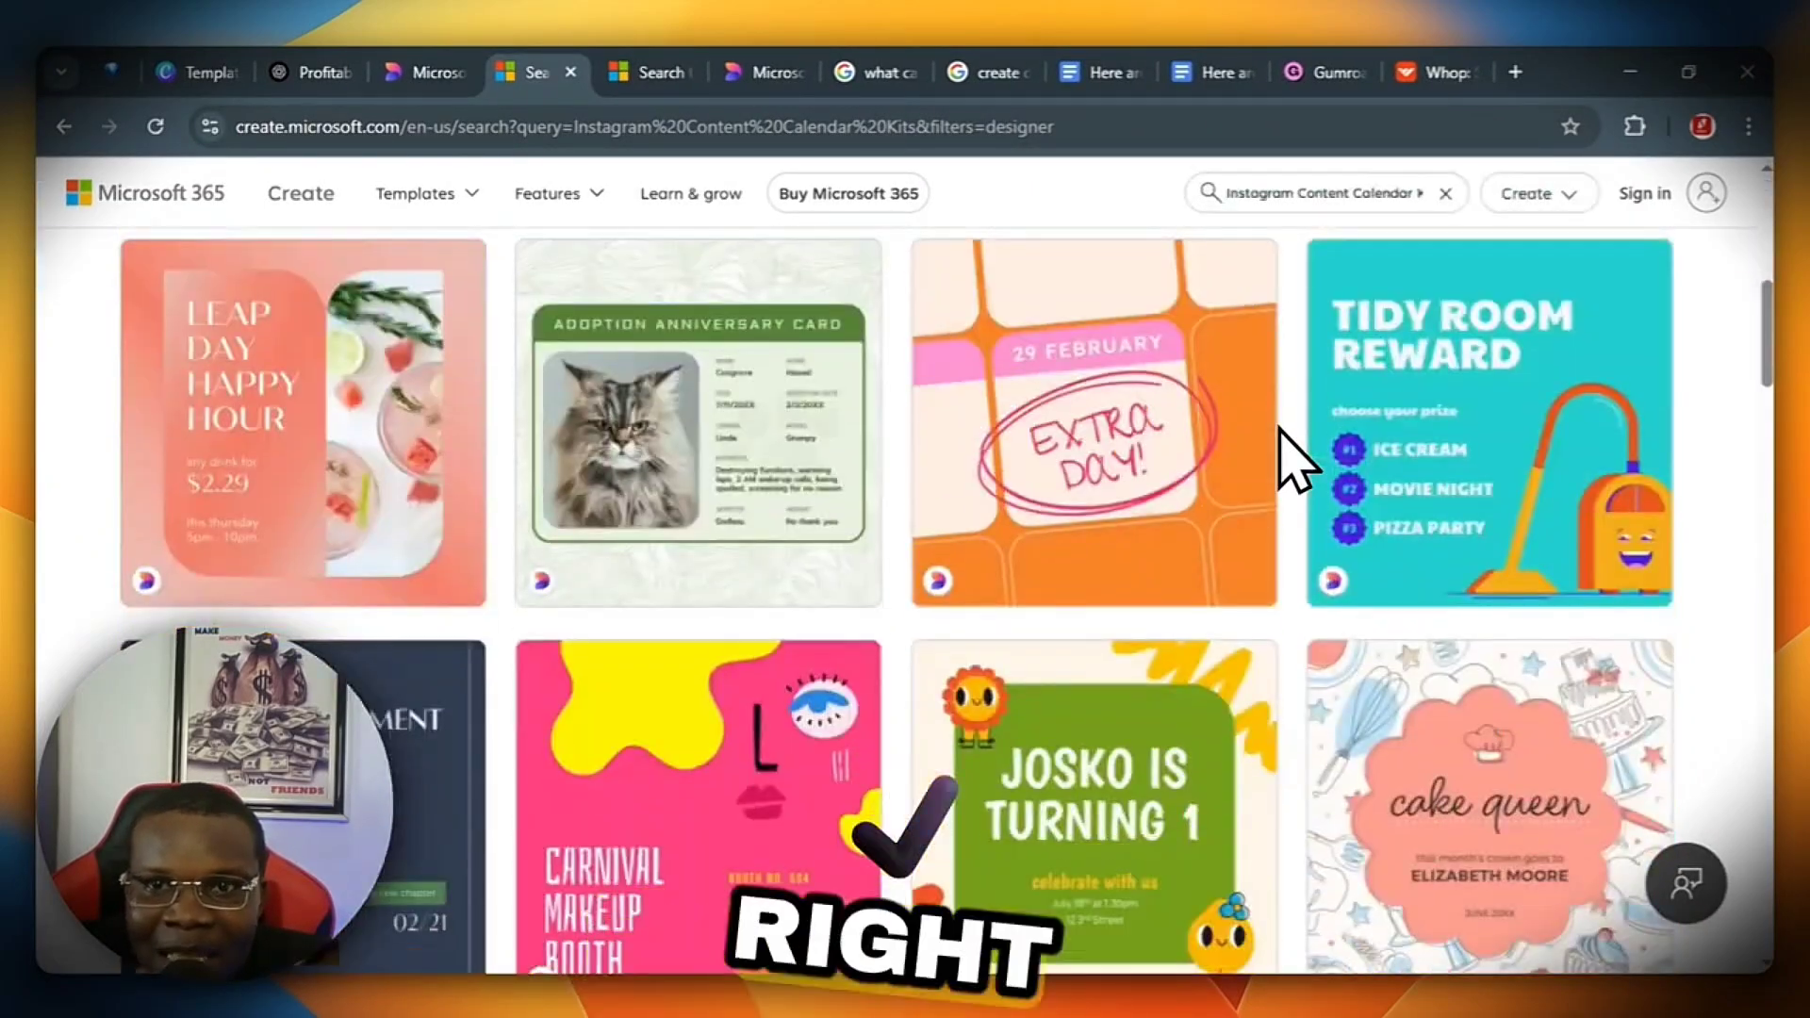
pyautogui.scroll(-4, 1294, 459)
pyautogui.scroll(10, 1294, 459)
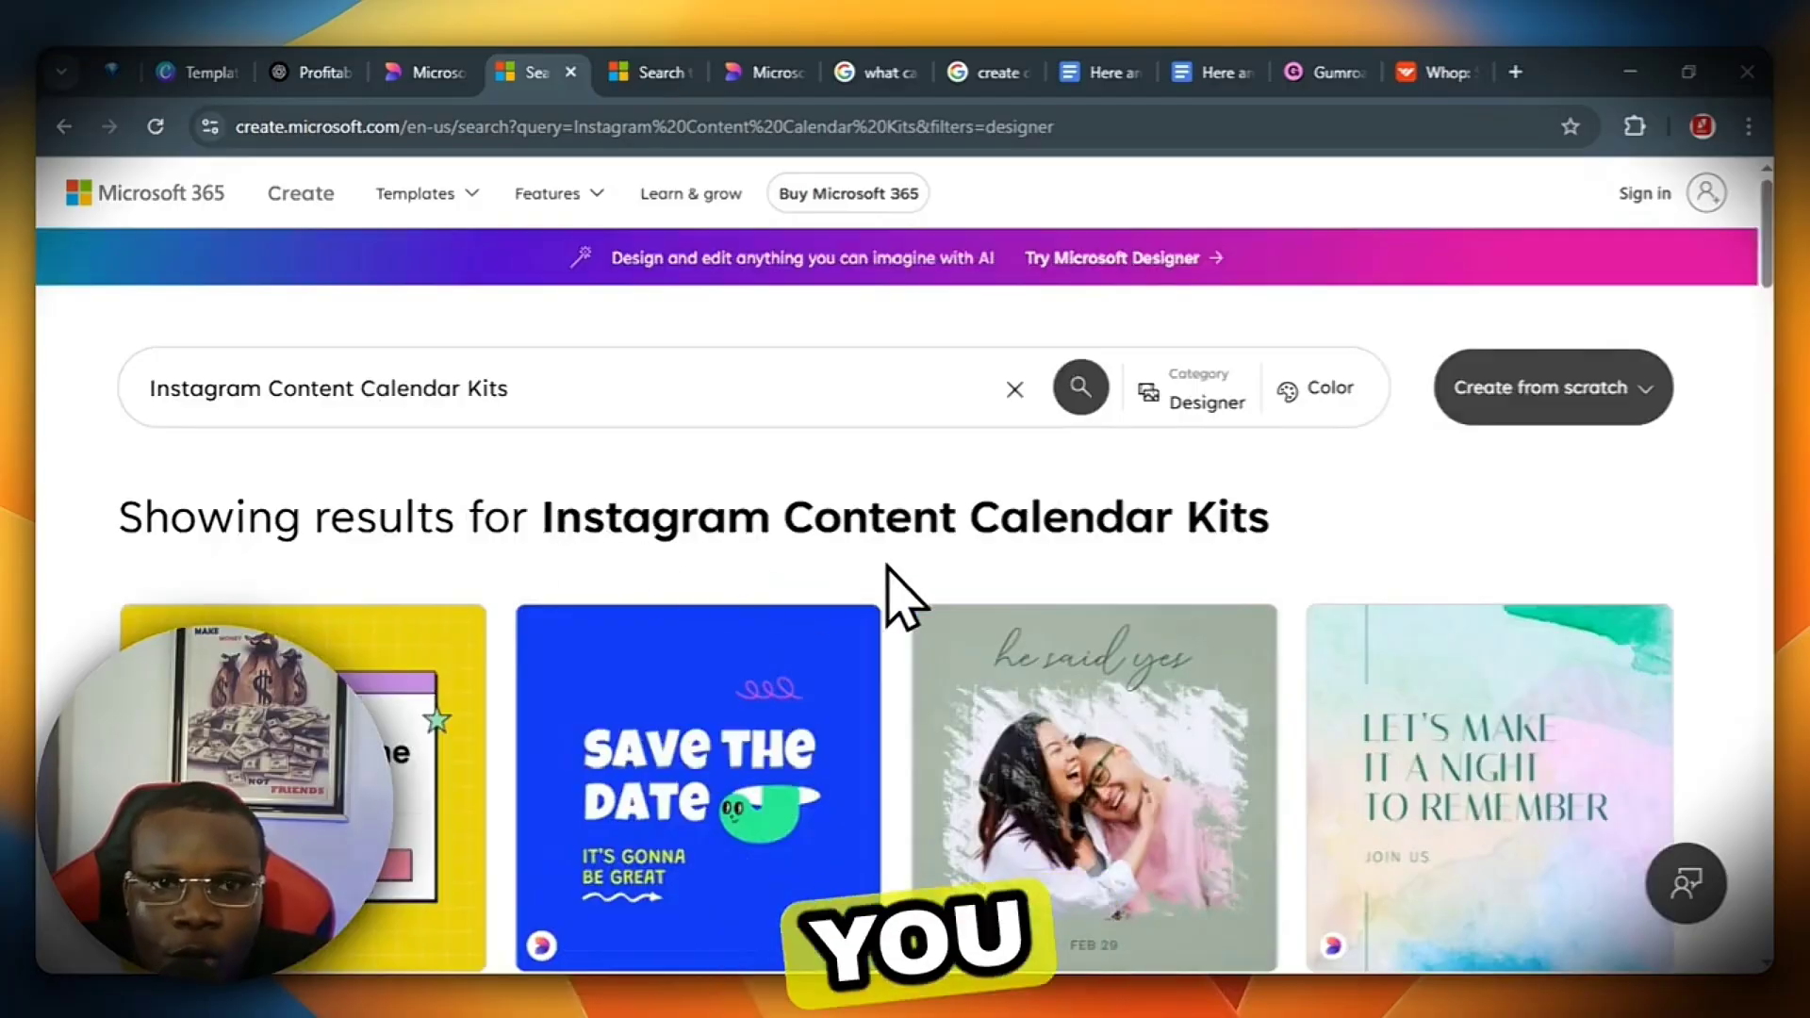
pyautogui.click(508, 391)
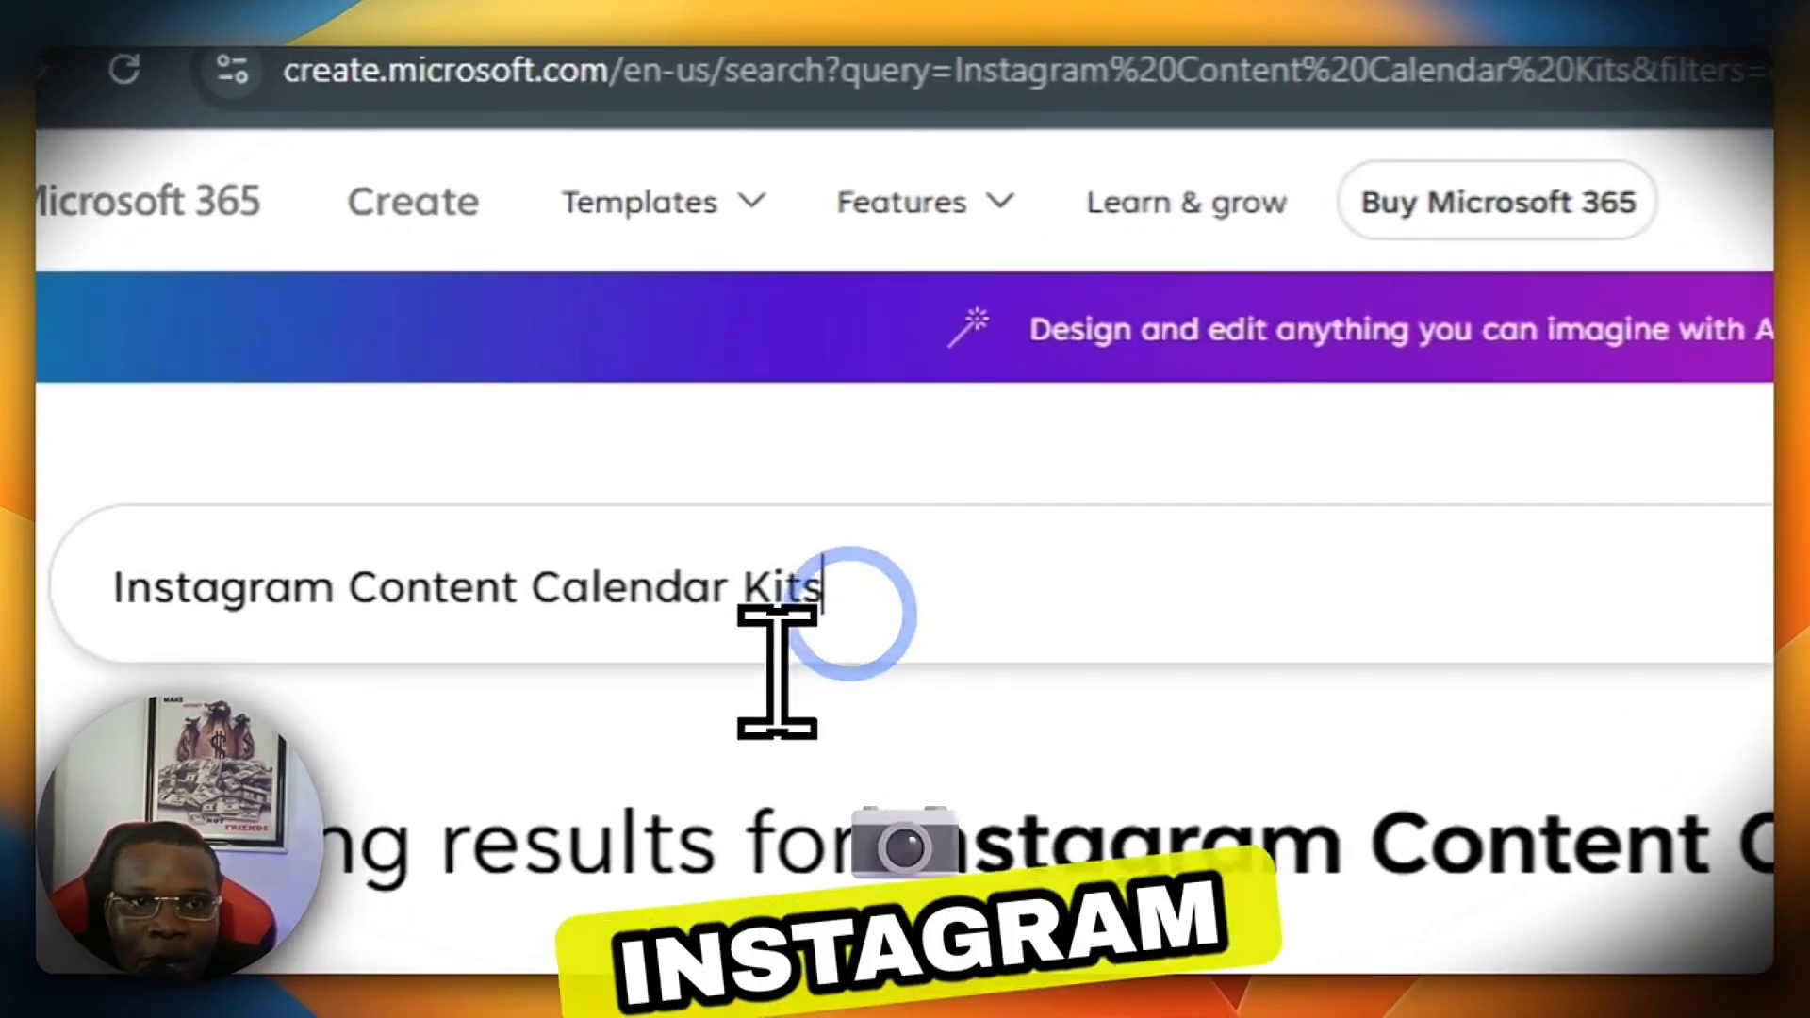
pyautogui.click(666, 462)
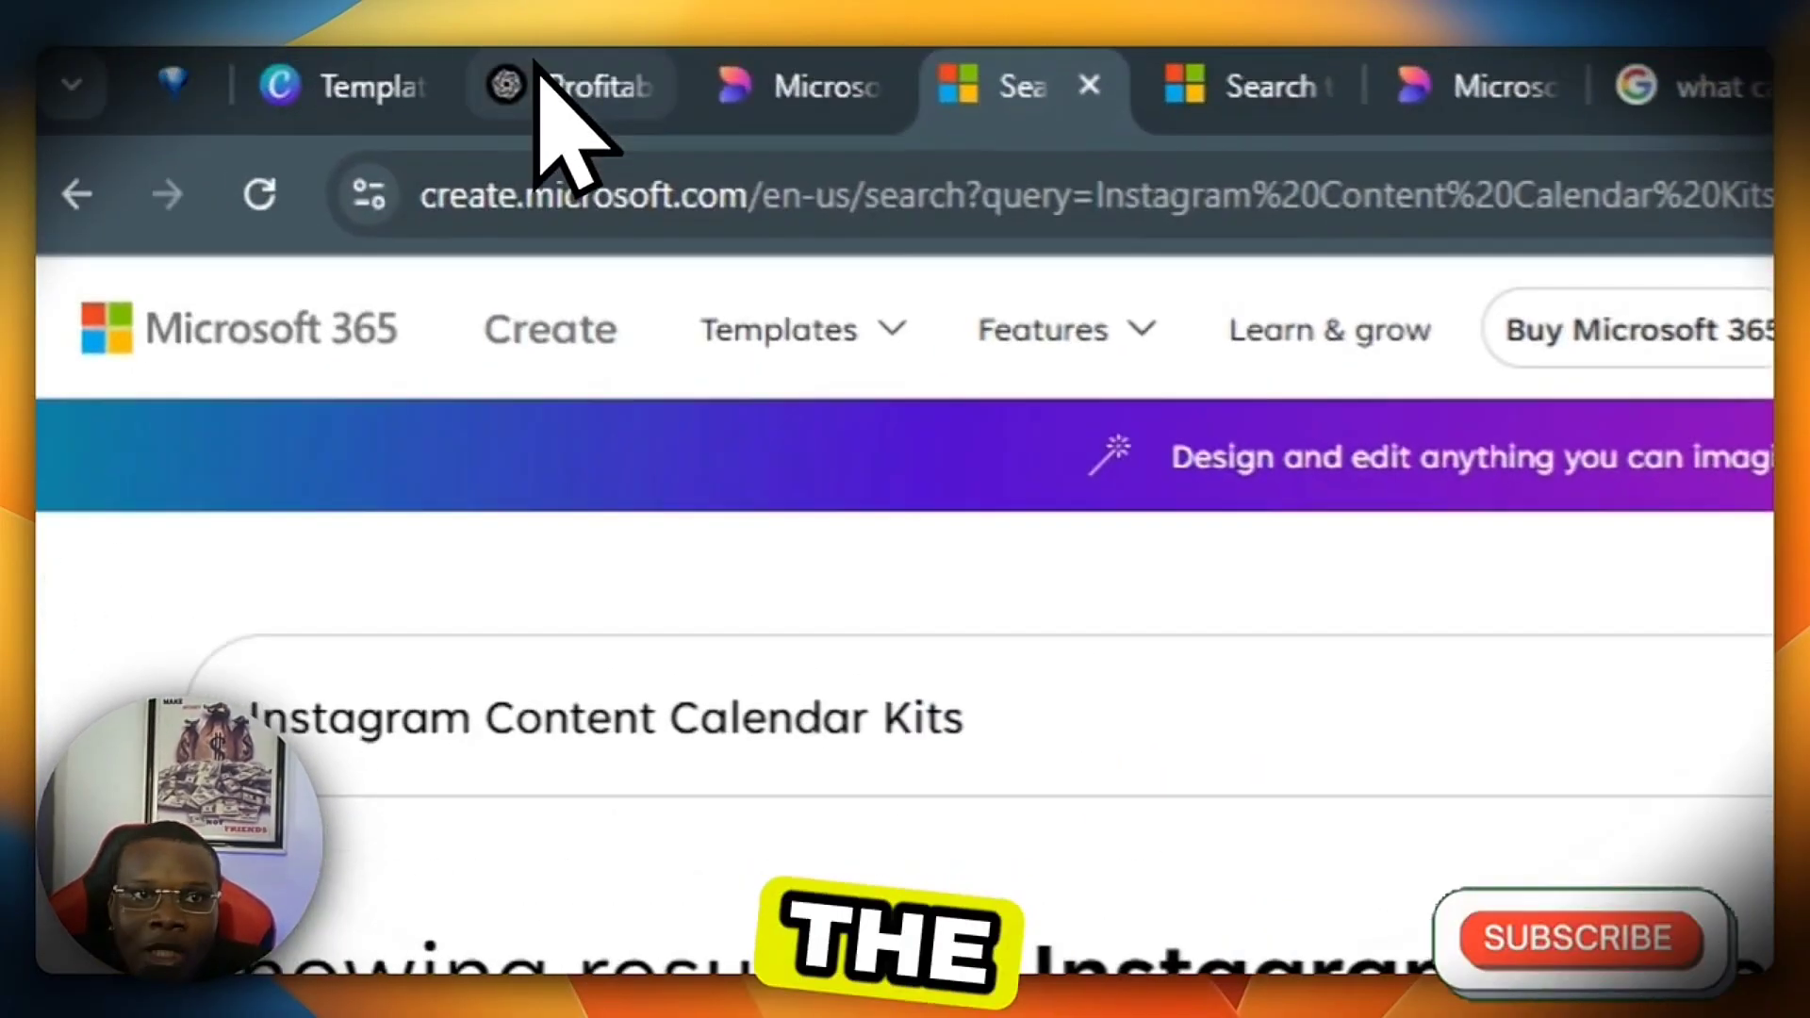
# Step: Check the ChatGPT and other Microsoft Create search tabs, select the page address, then return to the Google Doc
pyautogui.click(569, 106)
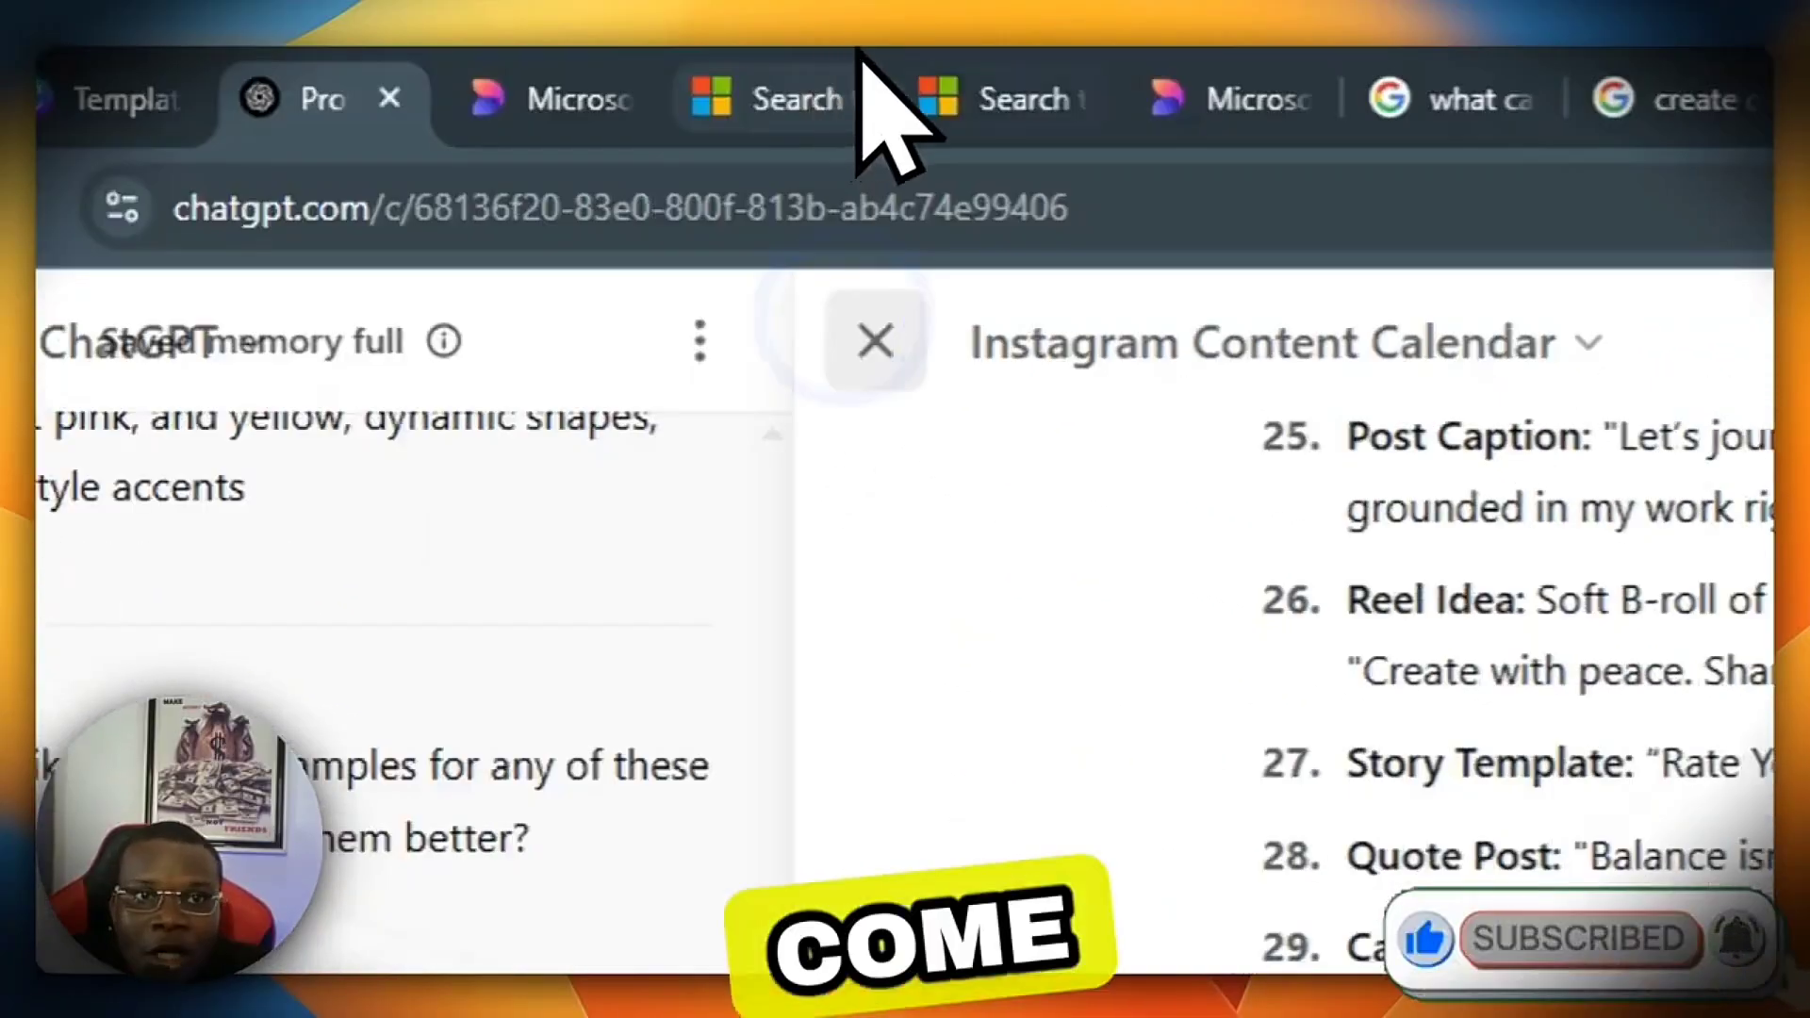
pyautogui.click(1070, 70)
pyautogui.click(768, 100)
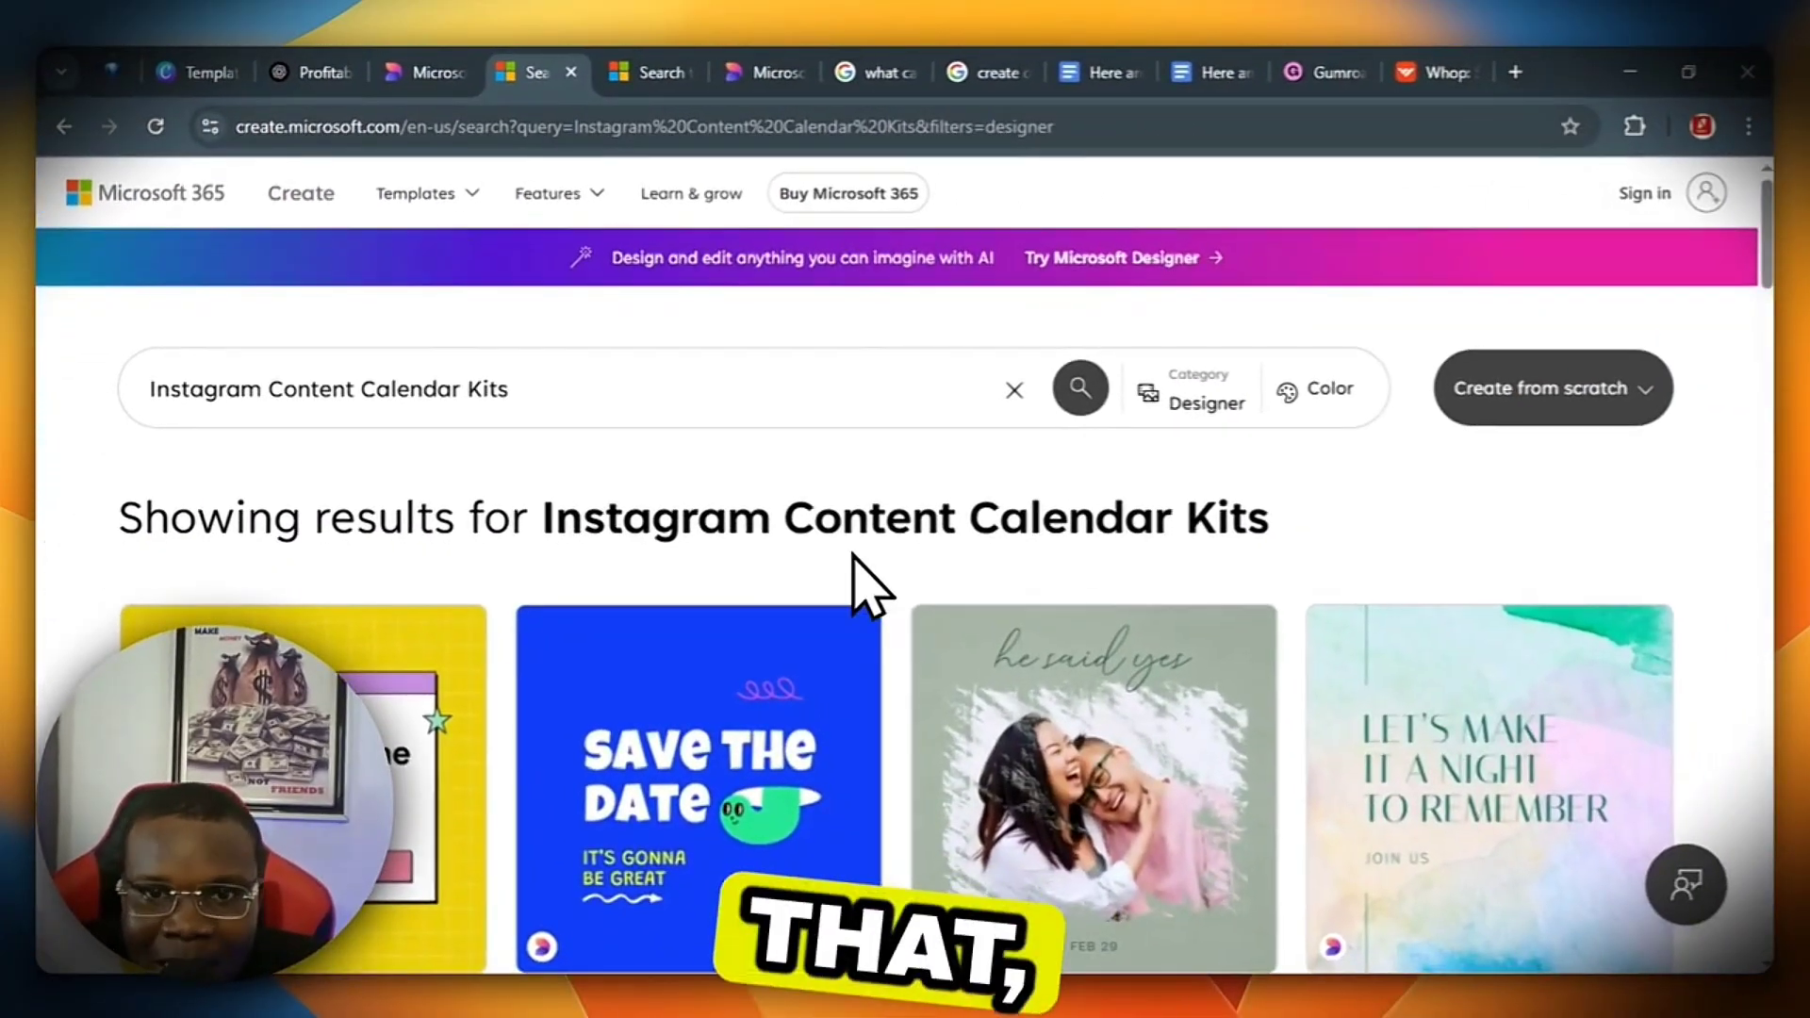
pyautogui.scroll(-5, 849, 588)
pyautogui.moveTo(842, 589)
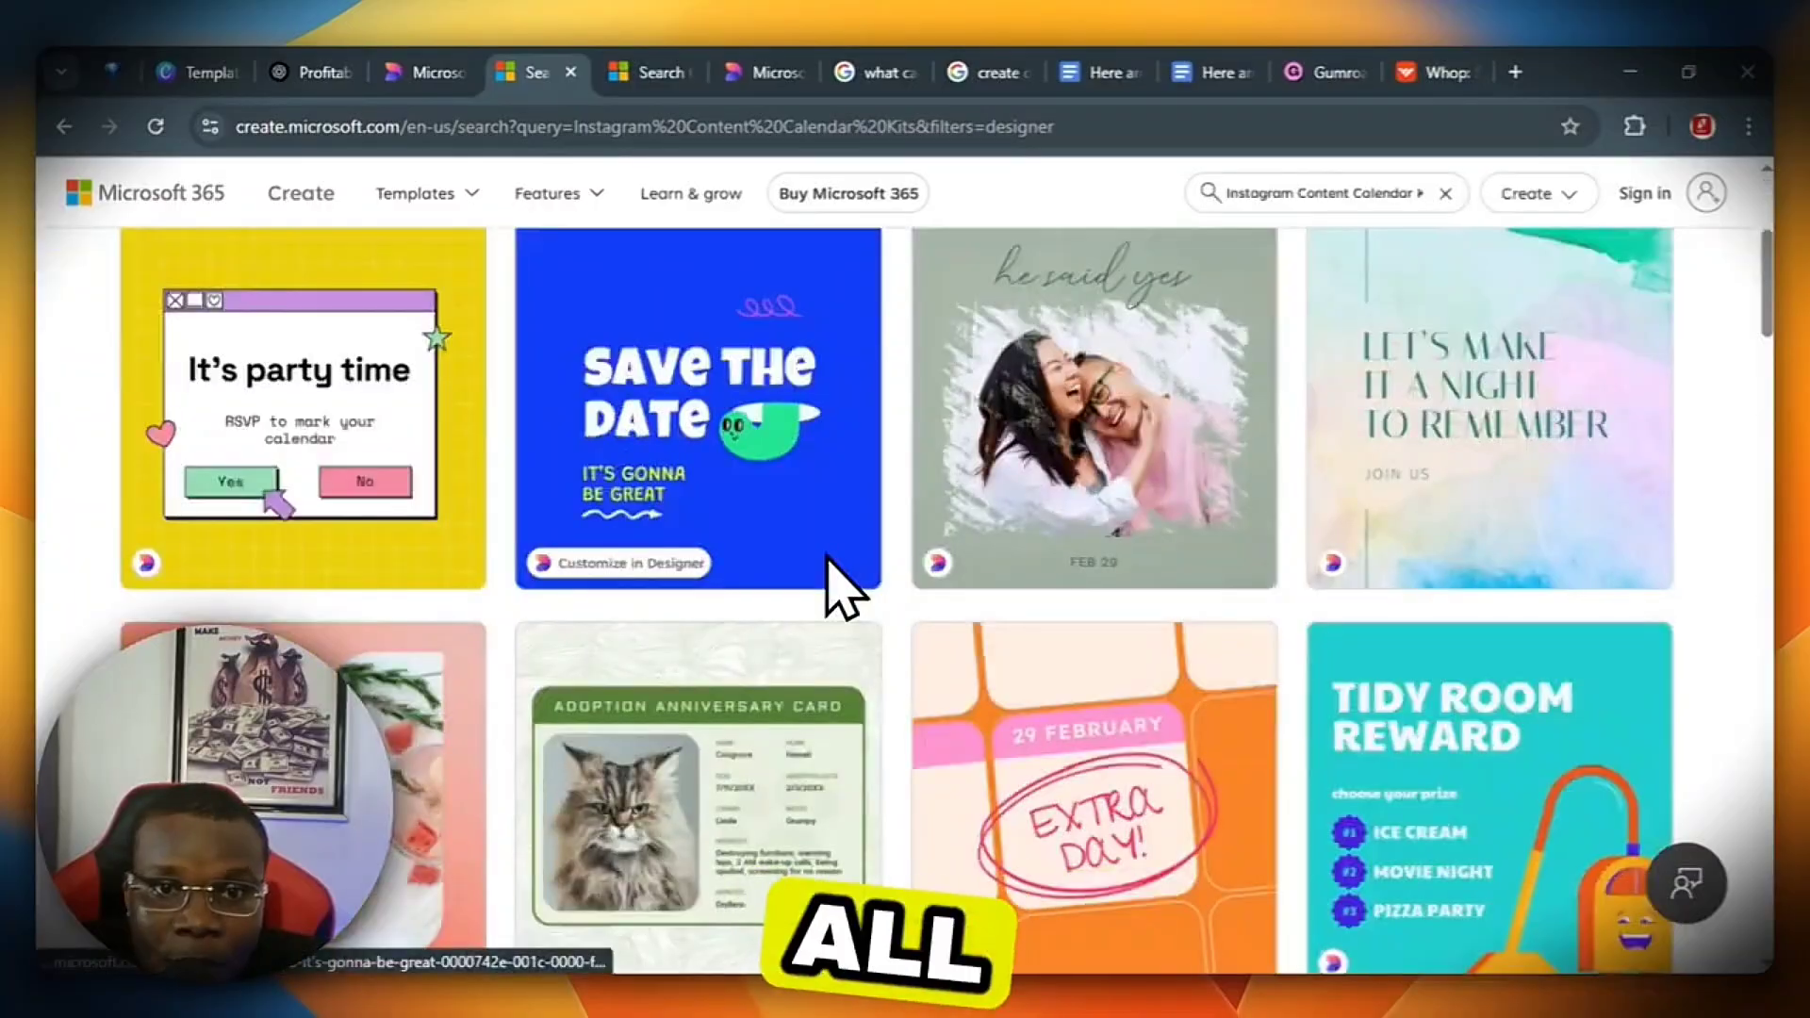
pyautogui.click(1032, 126)
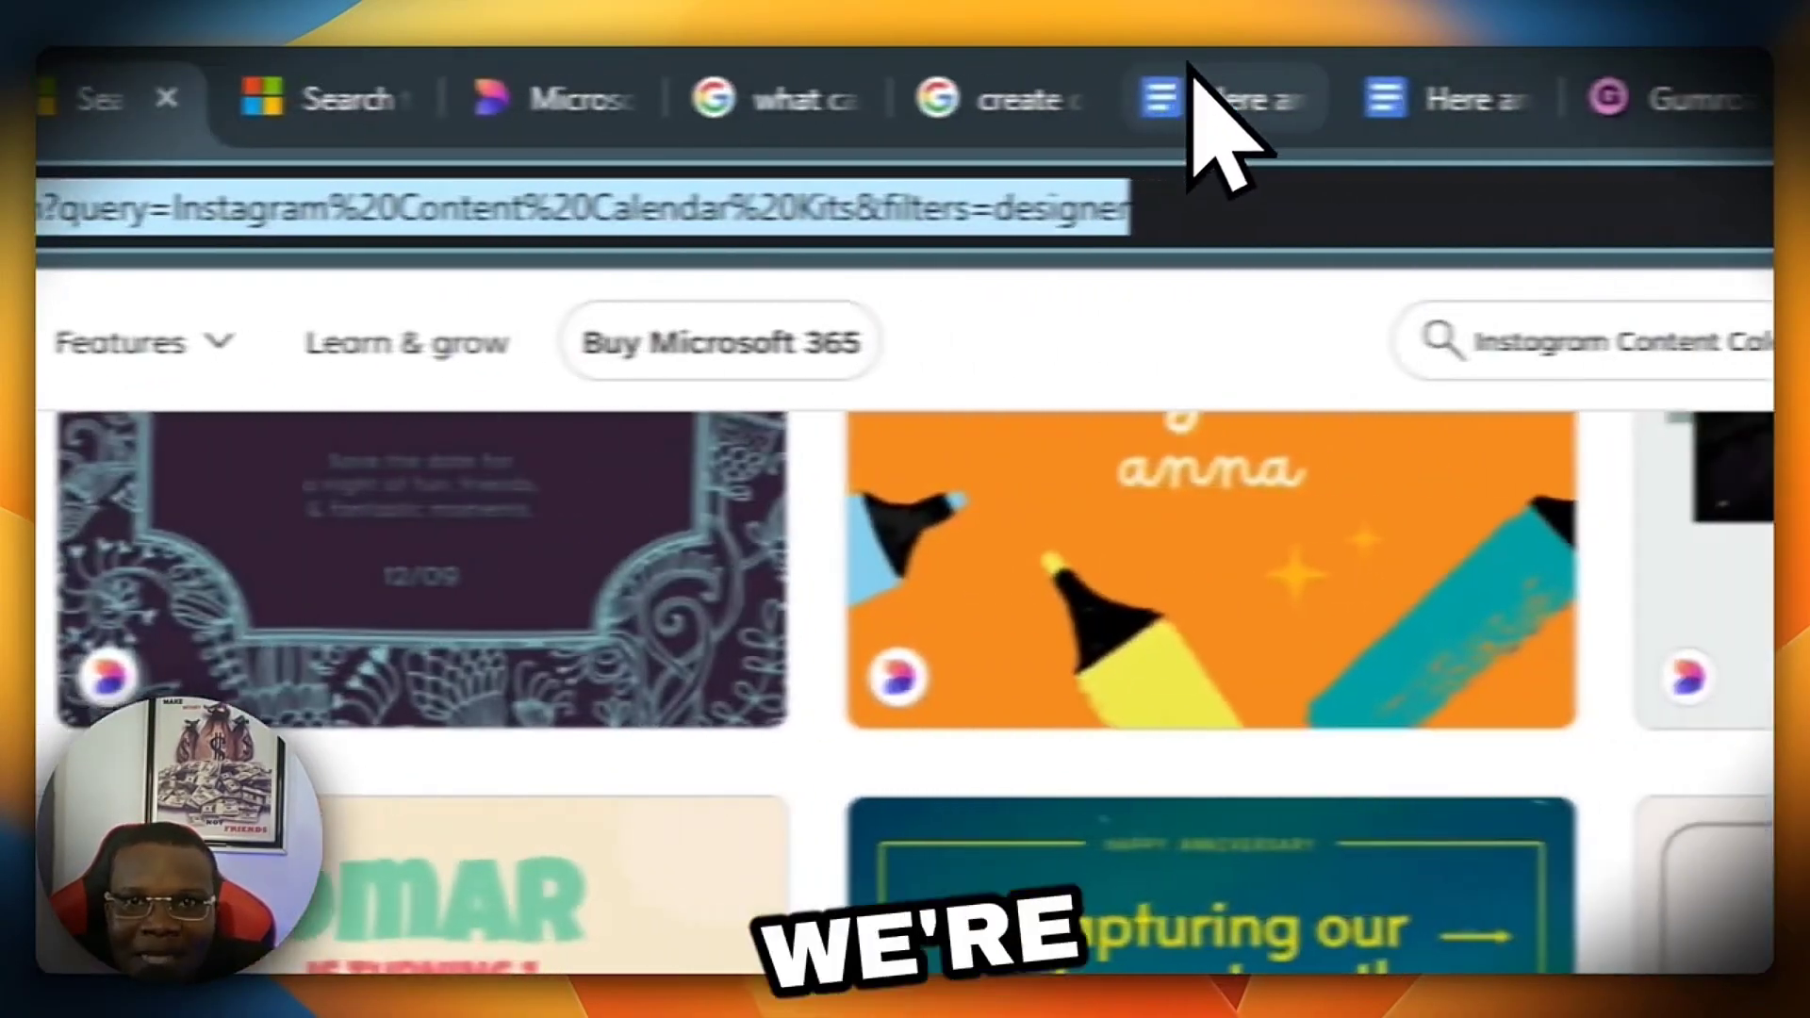
pyautogui.click(1755, 97)
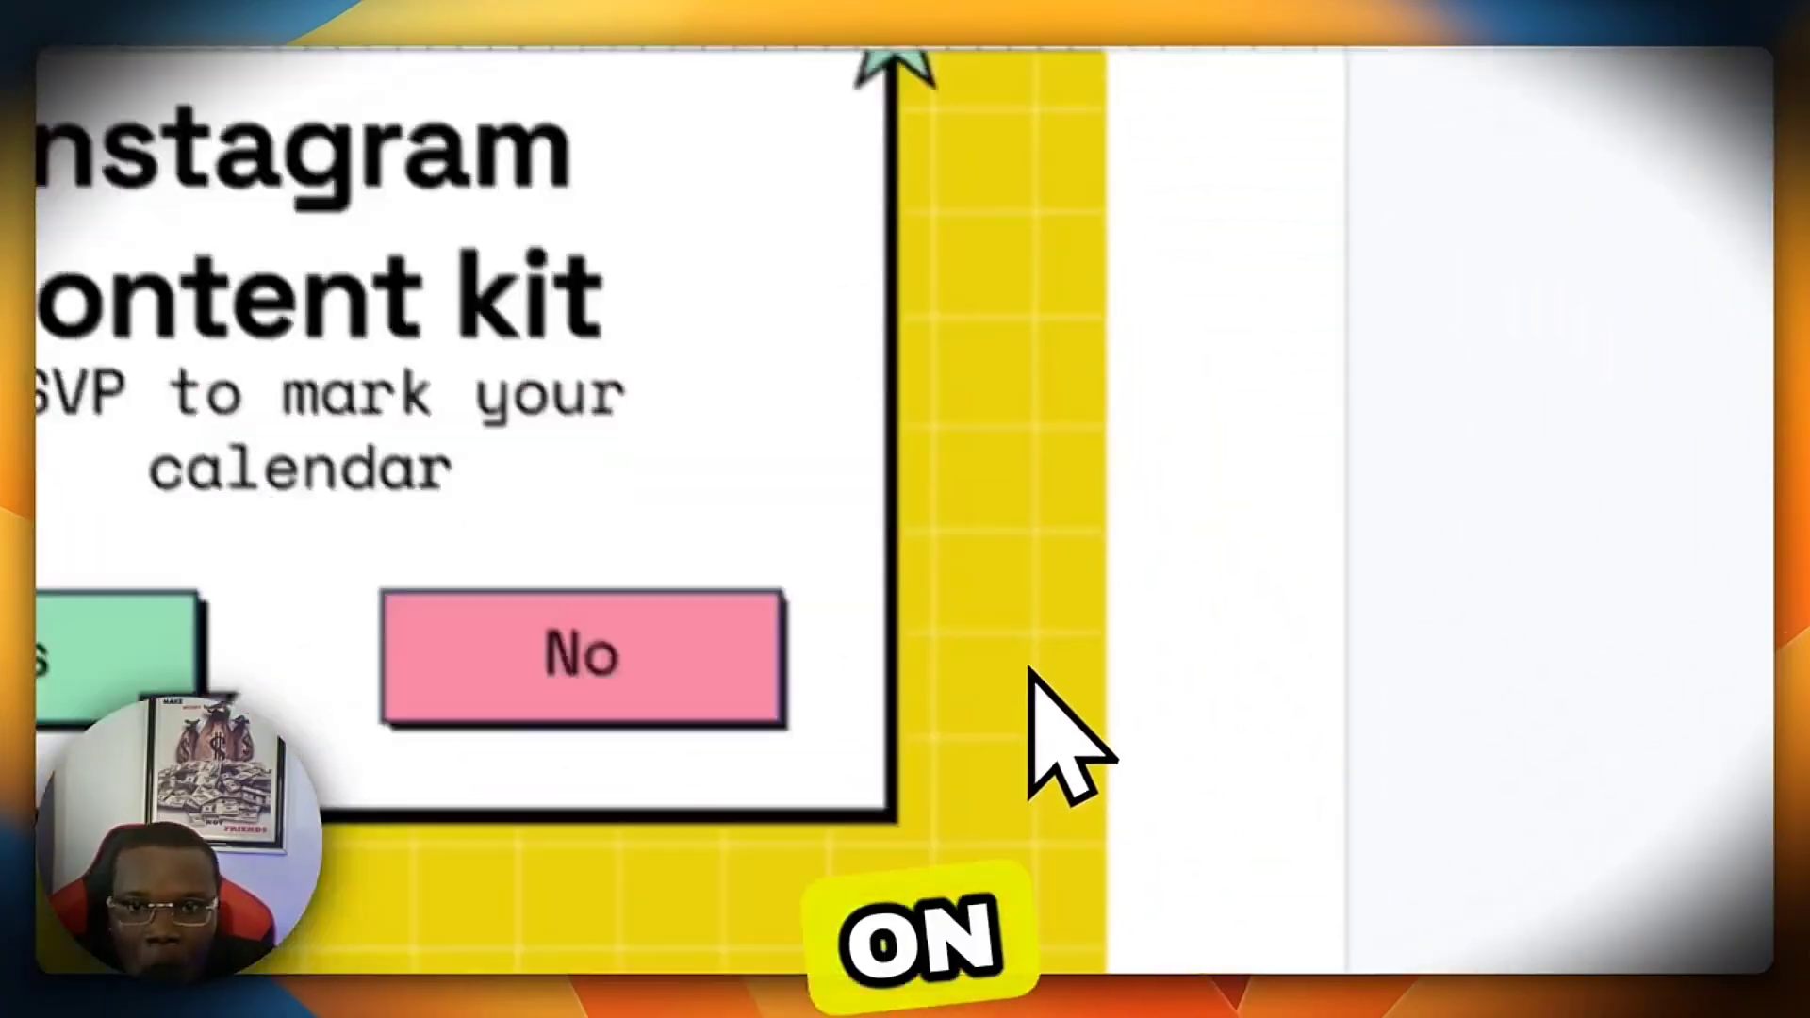
pyautogui.scroll(-15, 1051, 848)
pyautogui.scroll(-10, 1263, 669)
pyautogui.moveTo(644, 690); pyautogui.dragTo(509, 690)
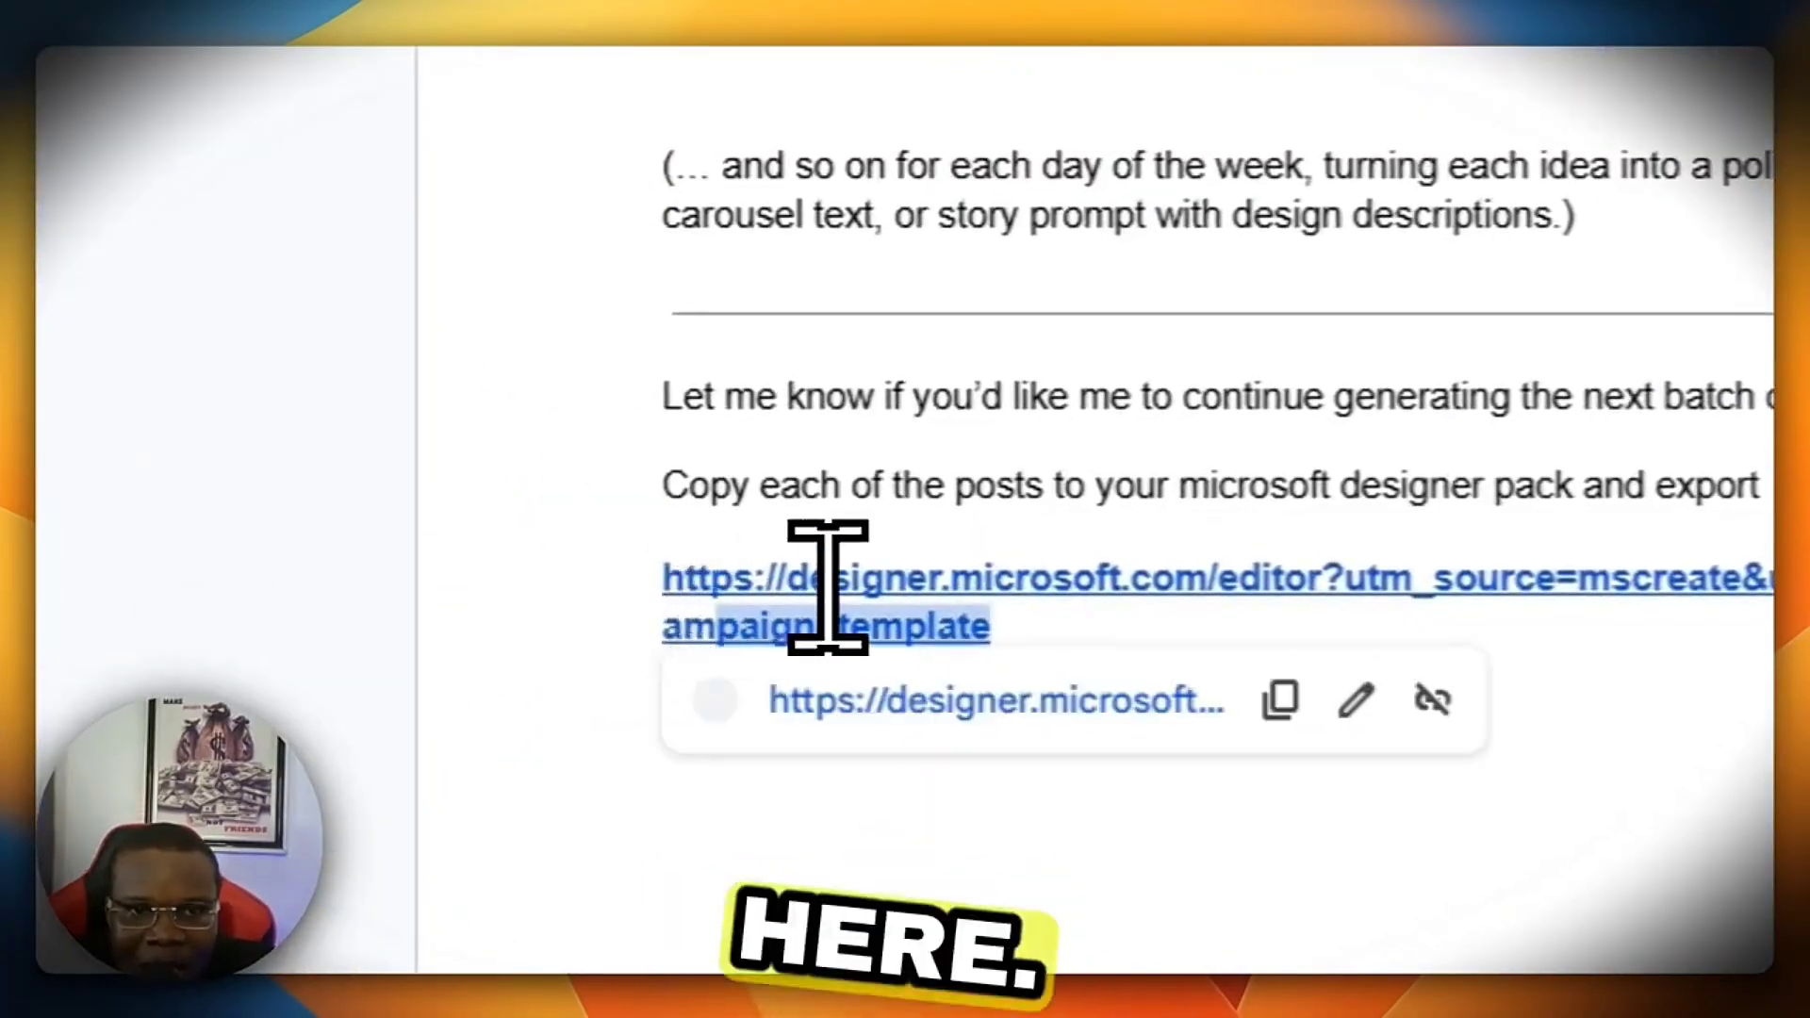
pyautogui.click(1081, 578)
pyautogui.scroll(-2, 942, 660)
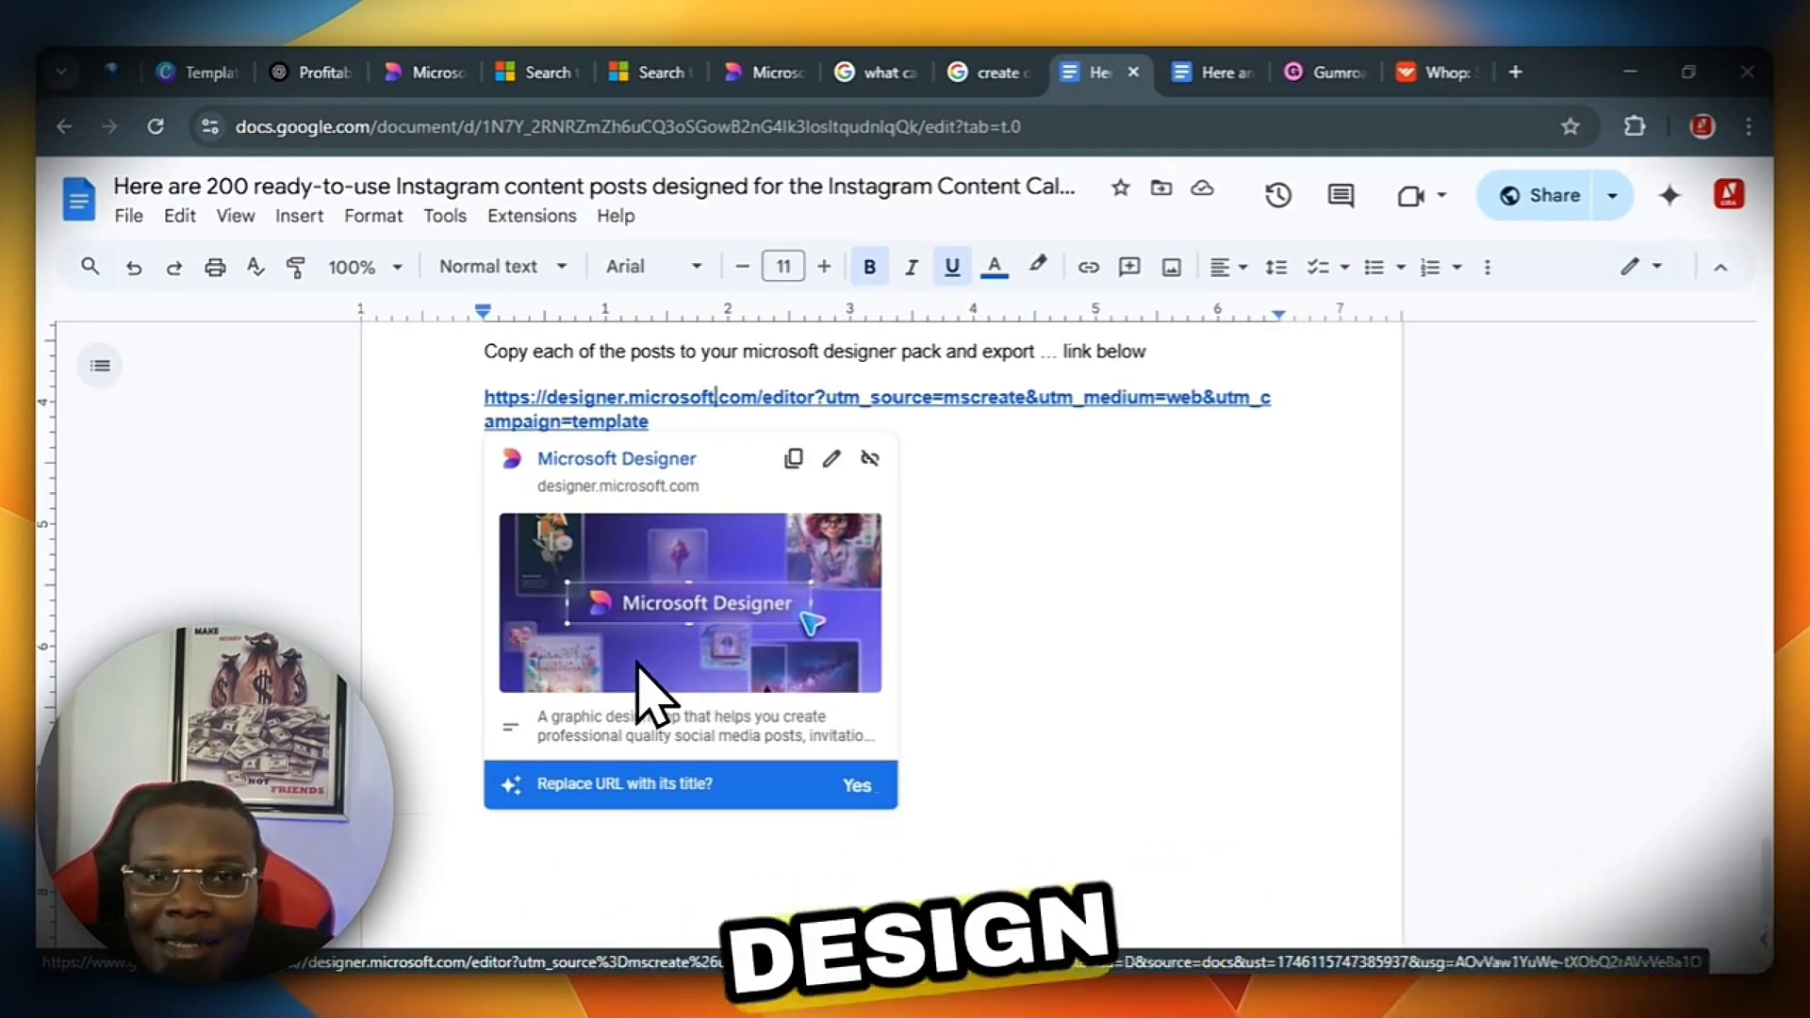
pyautogui.scroll(3, 641, 671)
pyautogui.scroll(6, 650, 584)
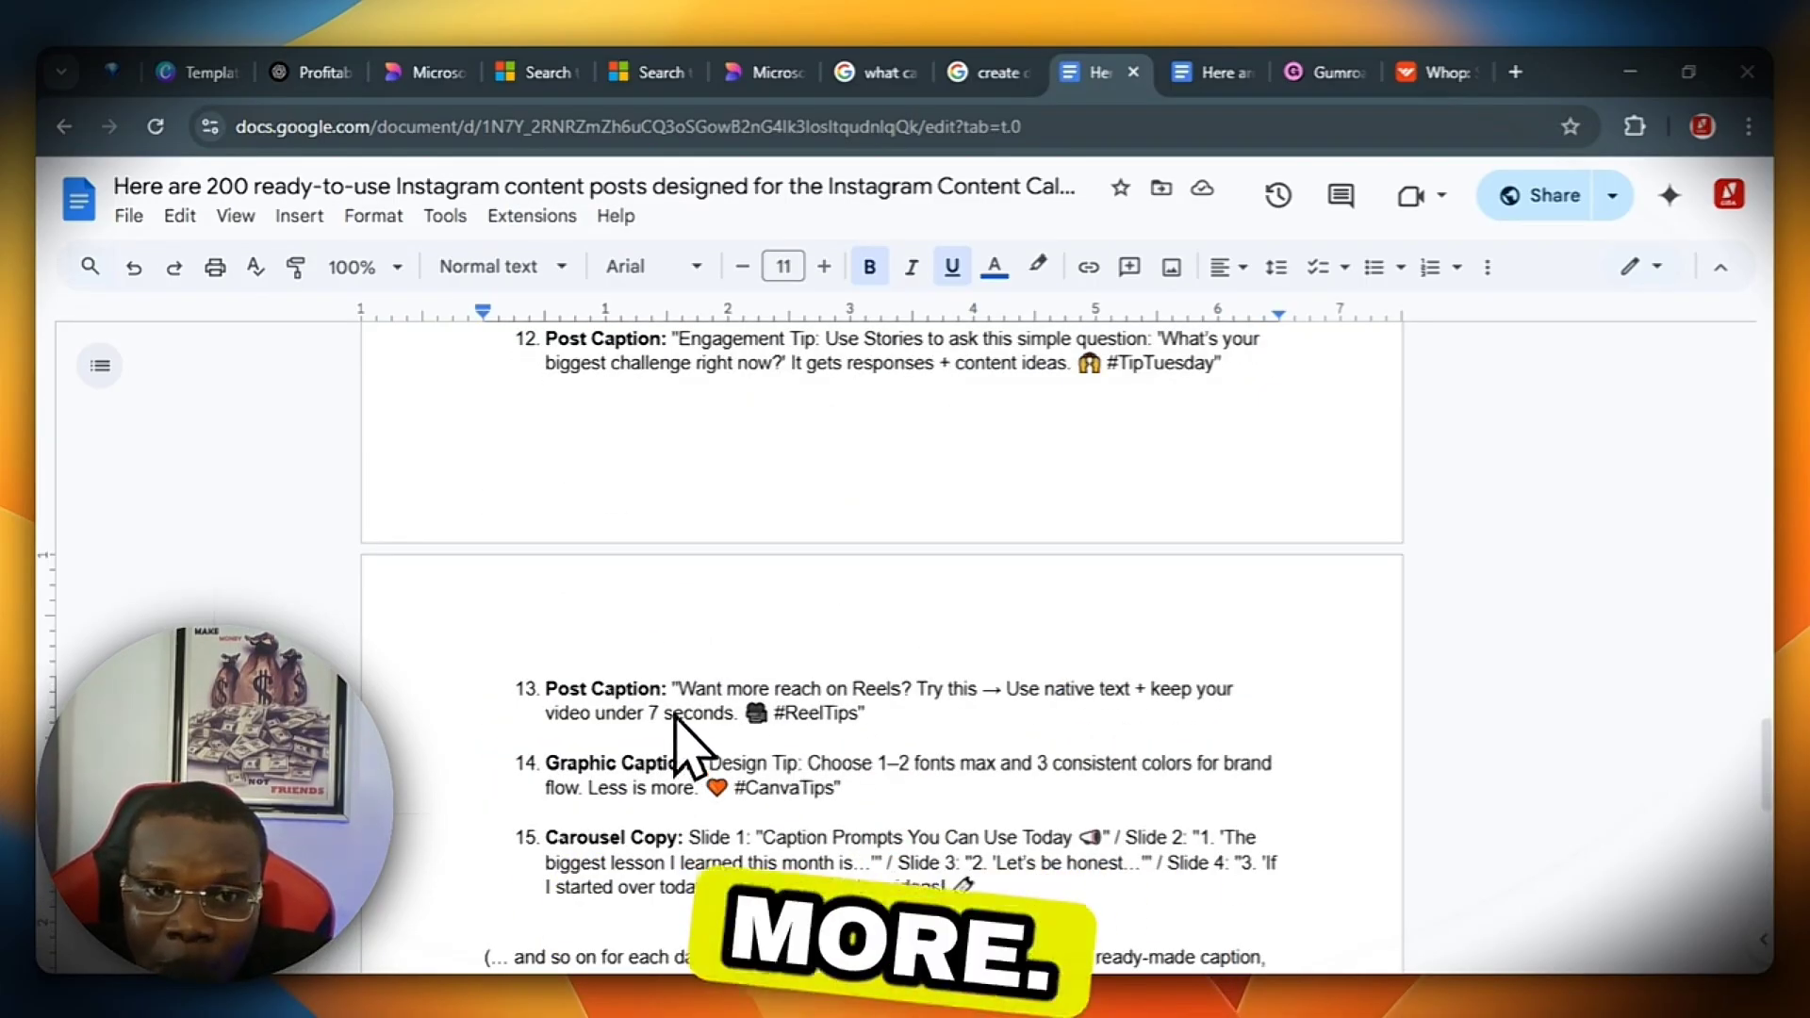
pyautogui.click(675, 76)
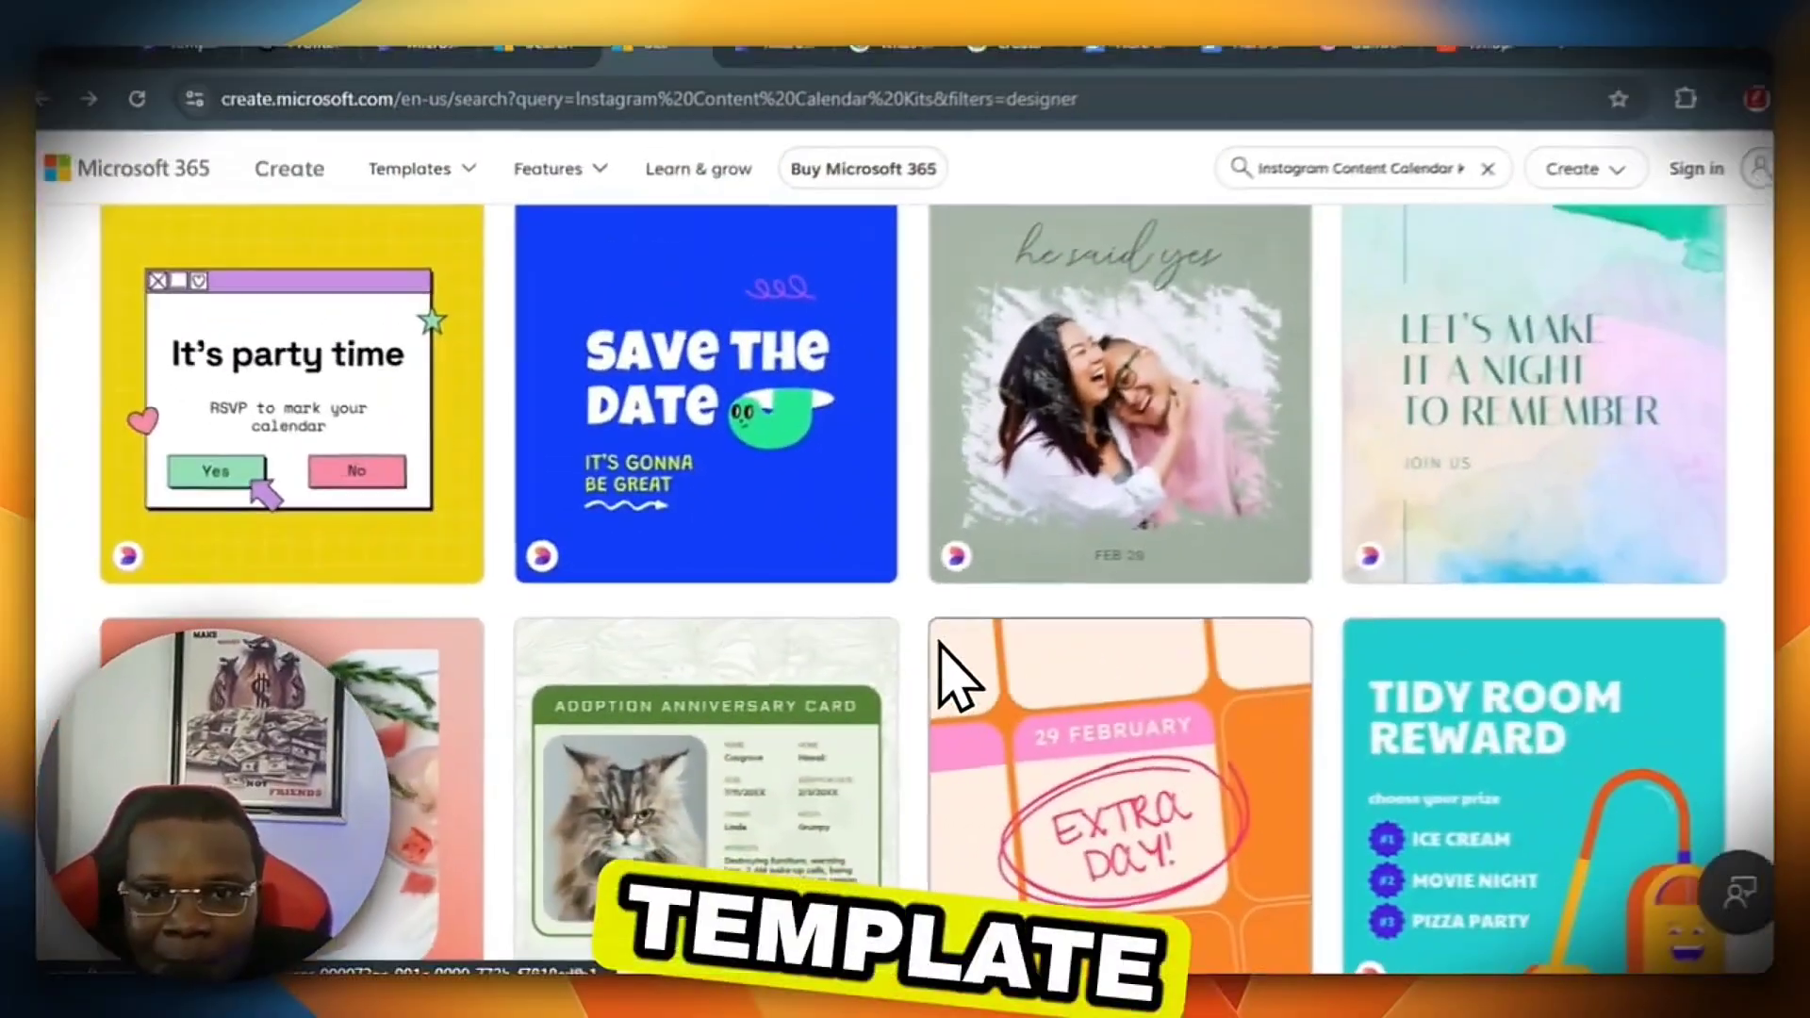
pyautogui.scroll(-8, 933, 674)
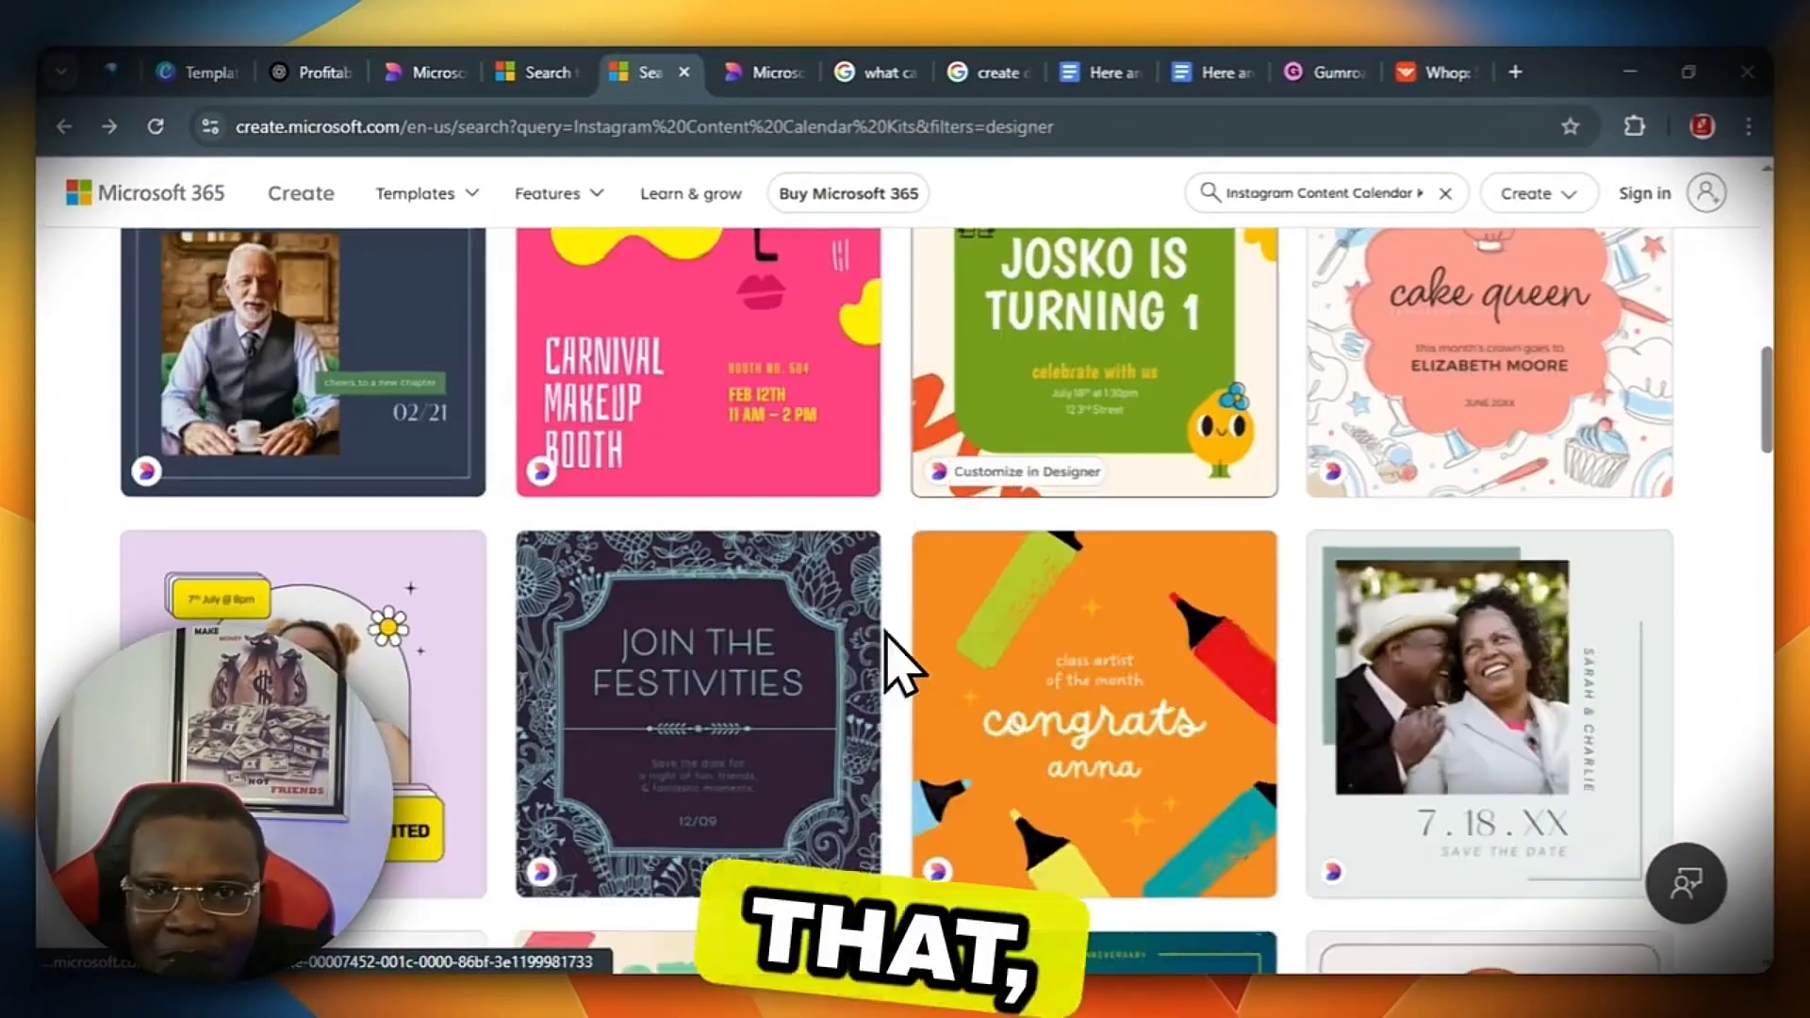
pyautogui.moveTo(849, 594)
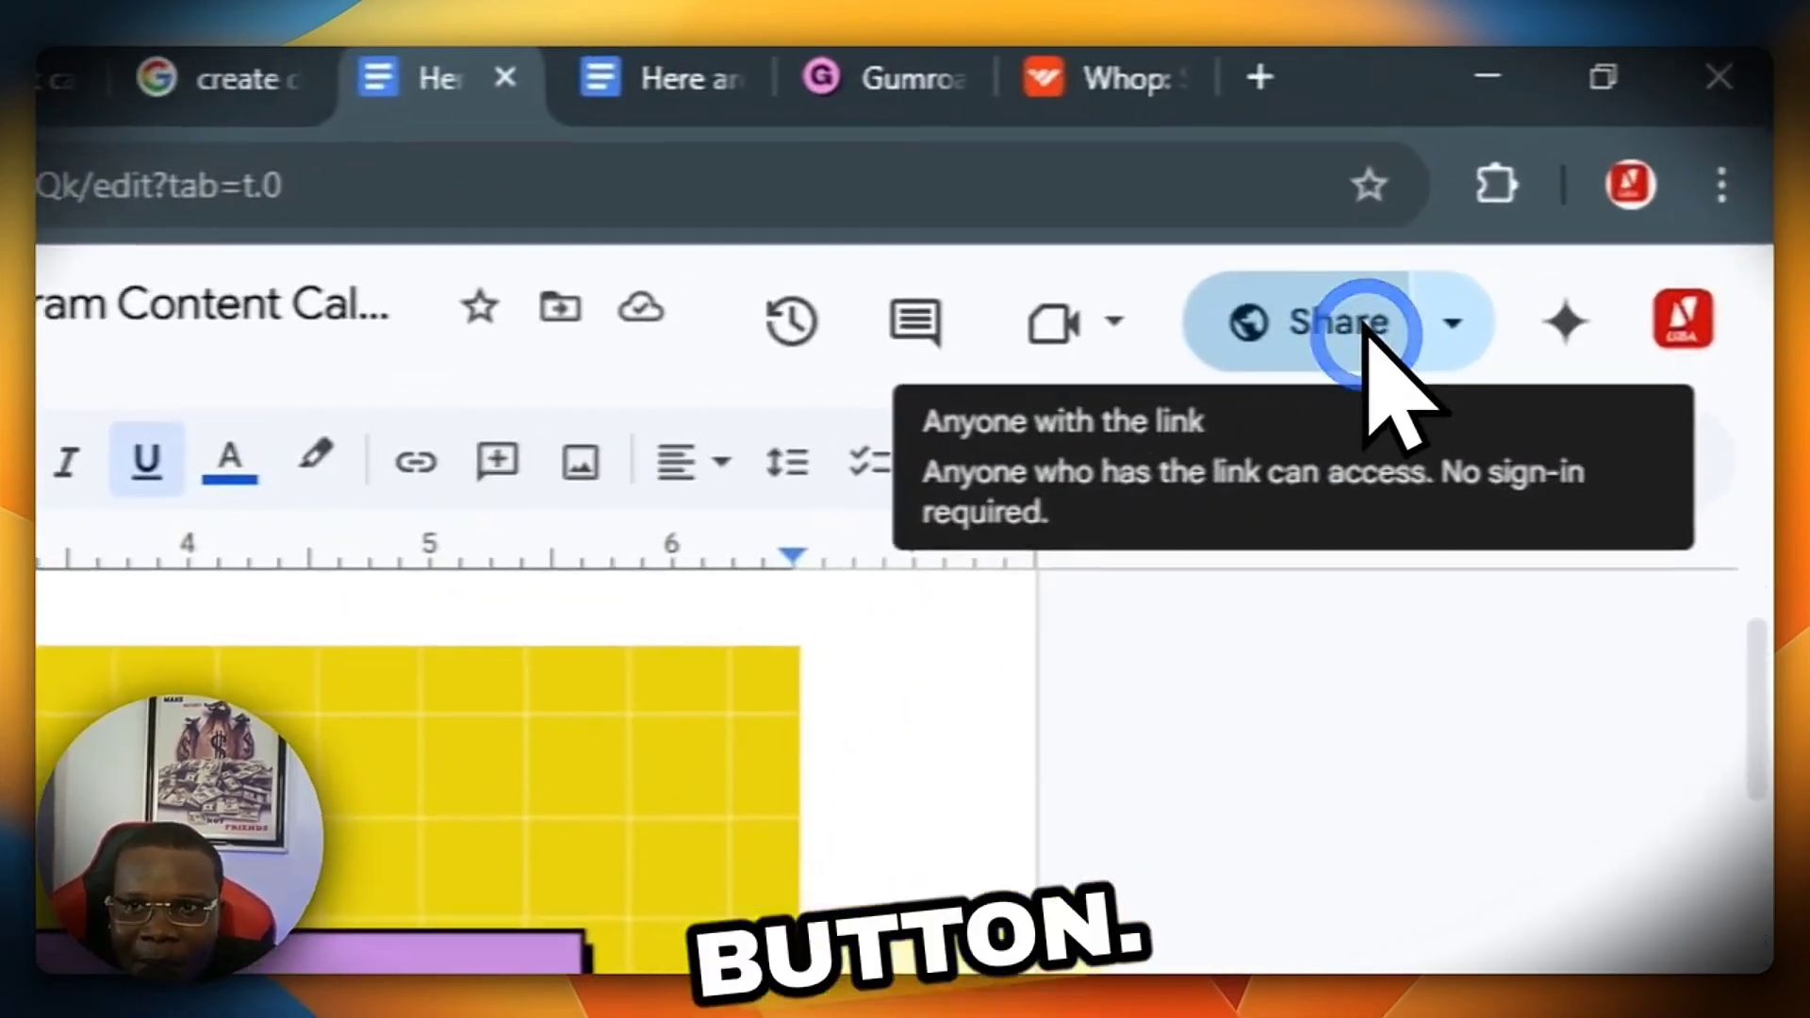
# Step: Share the content kit with anyone with the link as Editor, copy the link, then go to Gumroad
pyautogui.click(1571, 198)
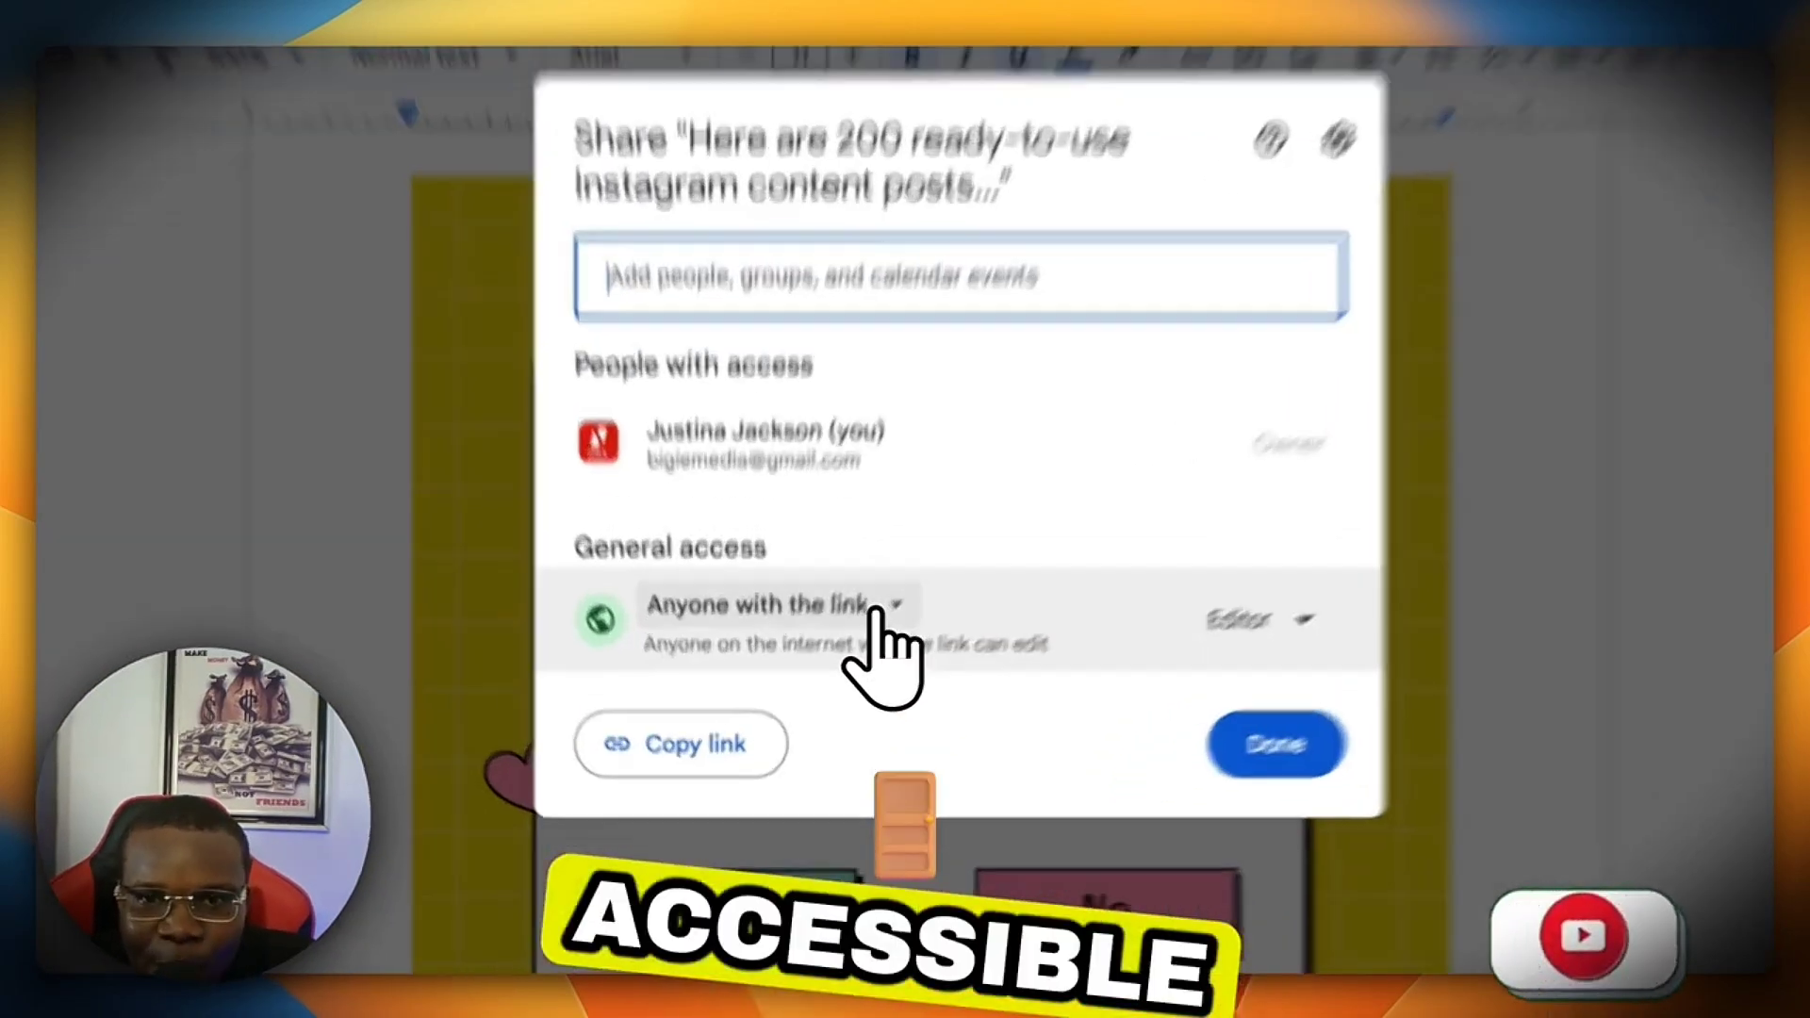
pyautogui.click(842, 690)
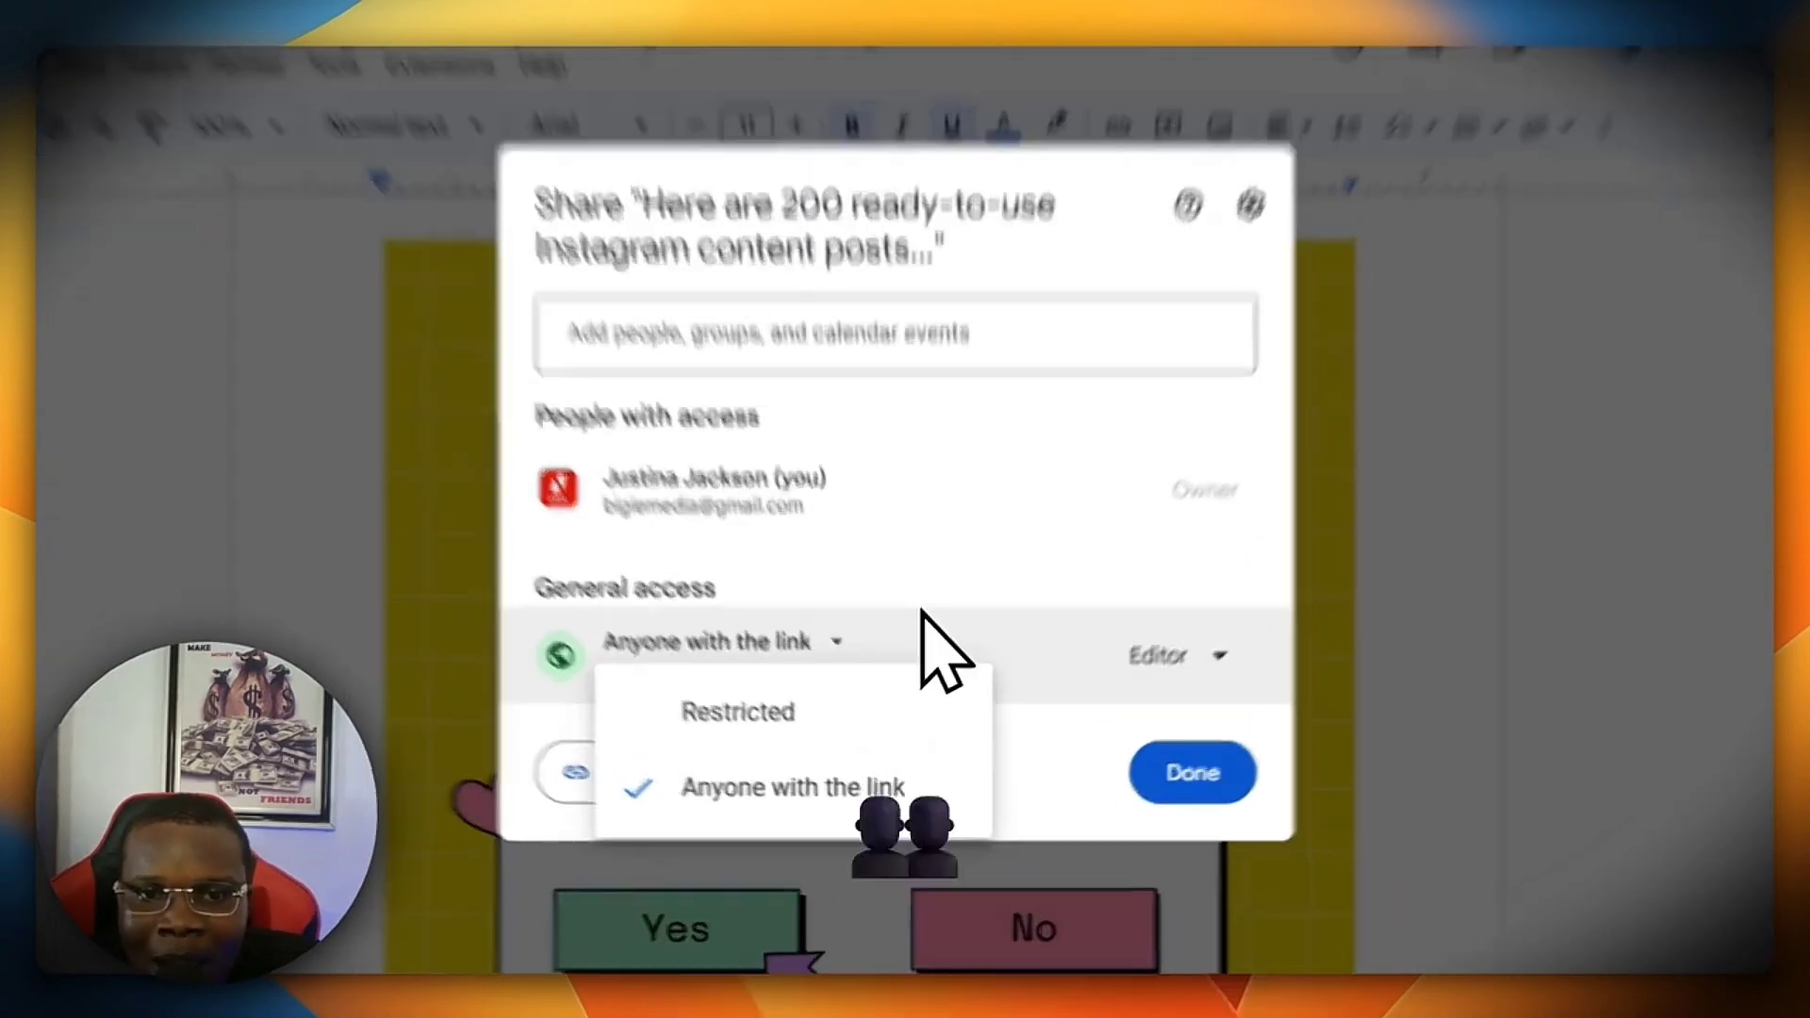
pyautogui.click(947, 552)
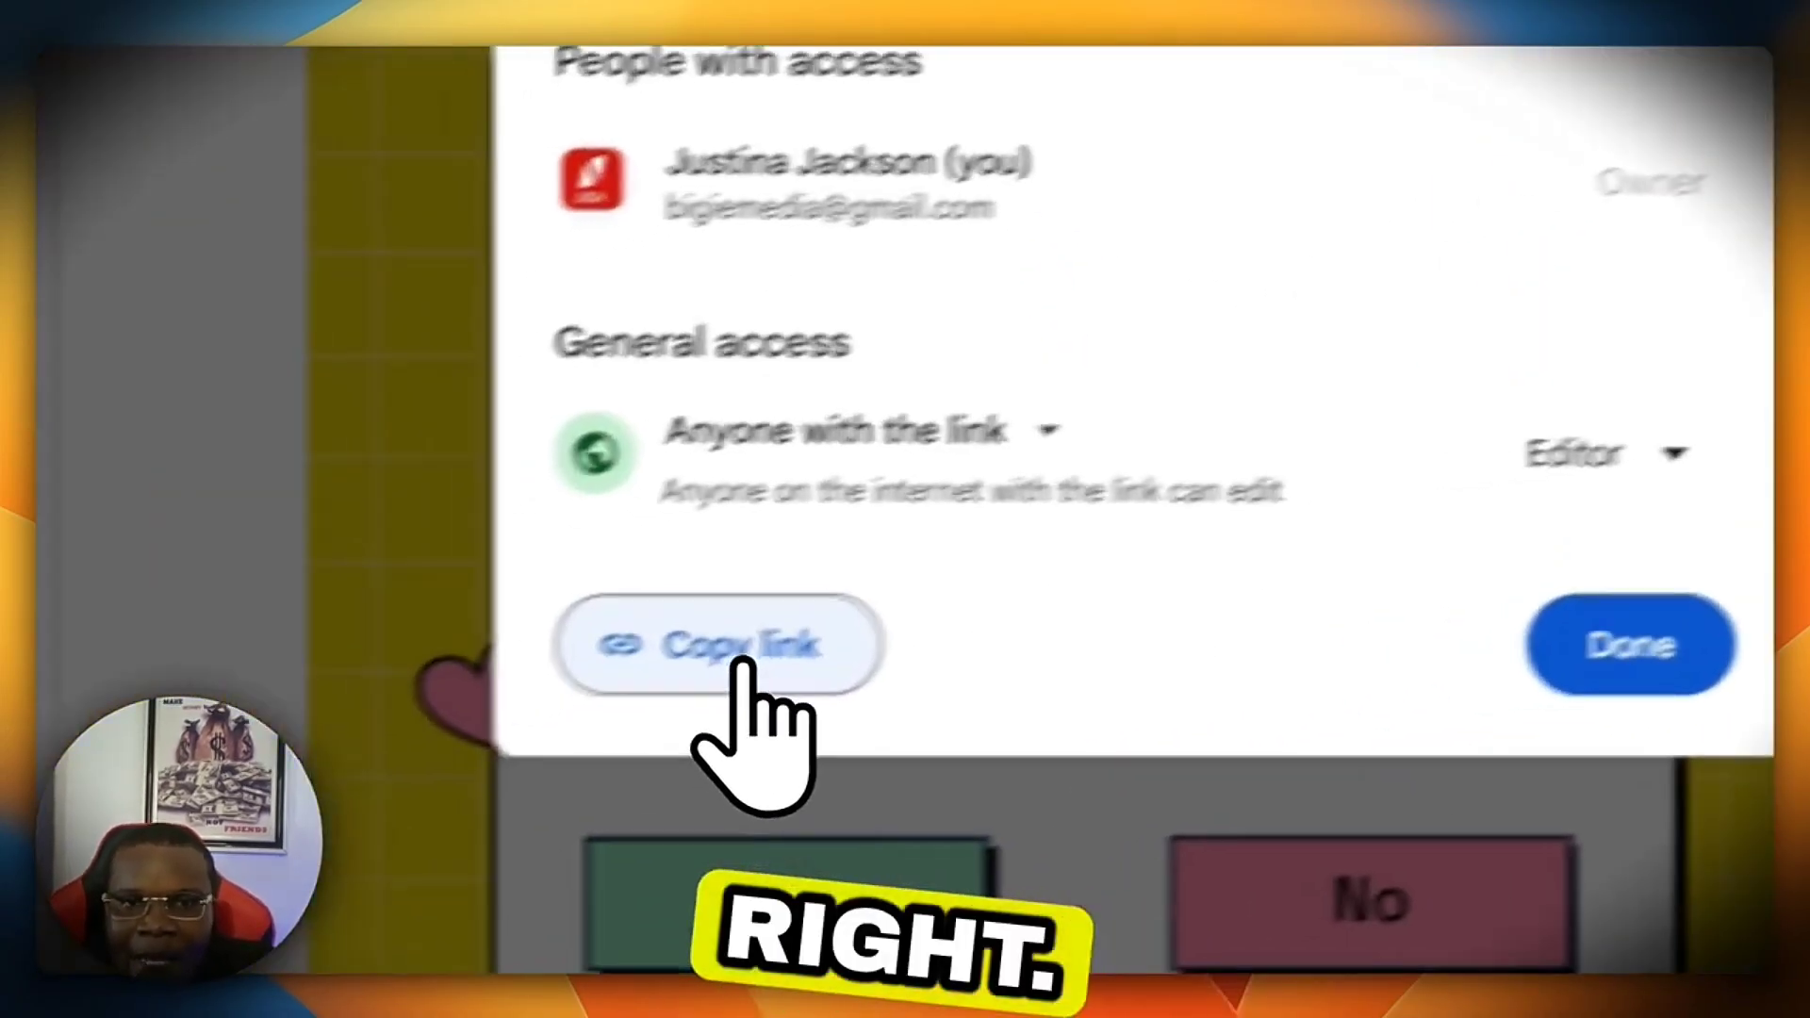
pyautogui.click(471, 689)
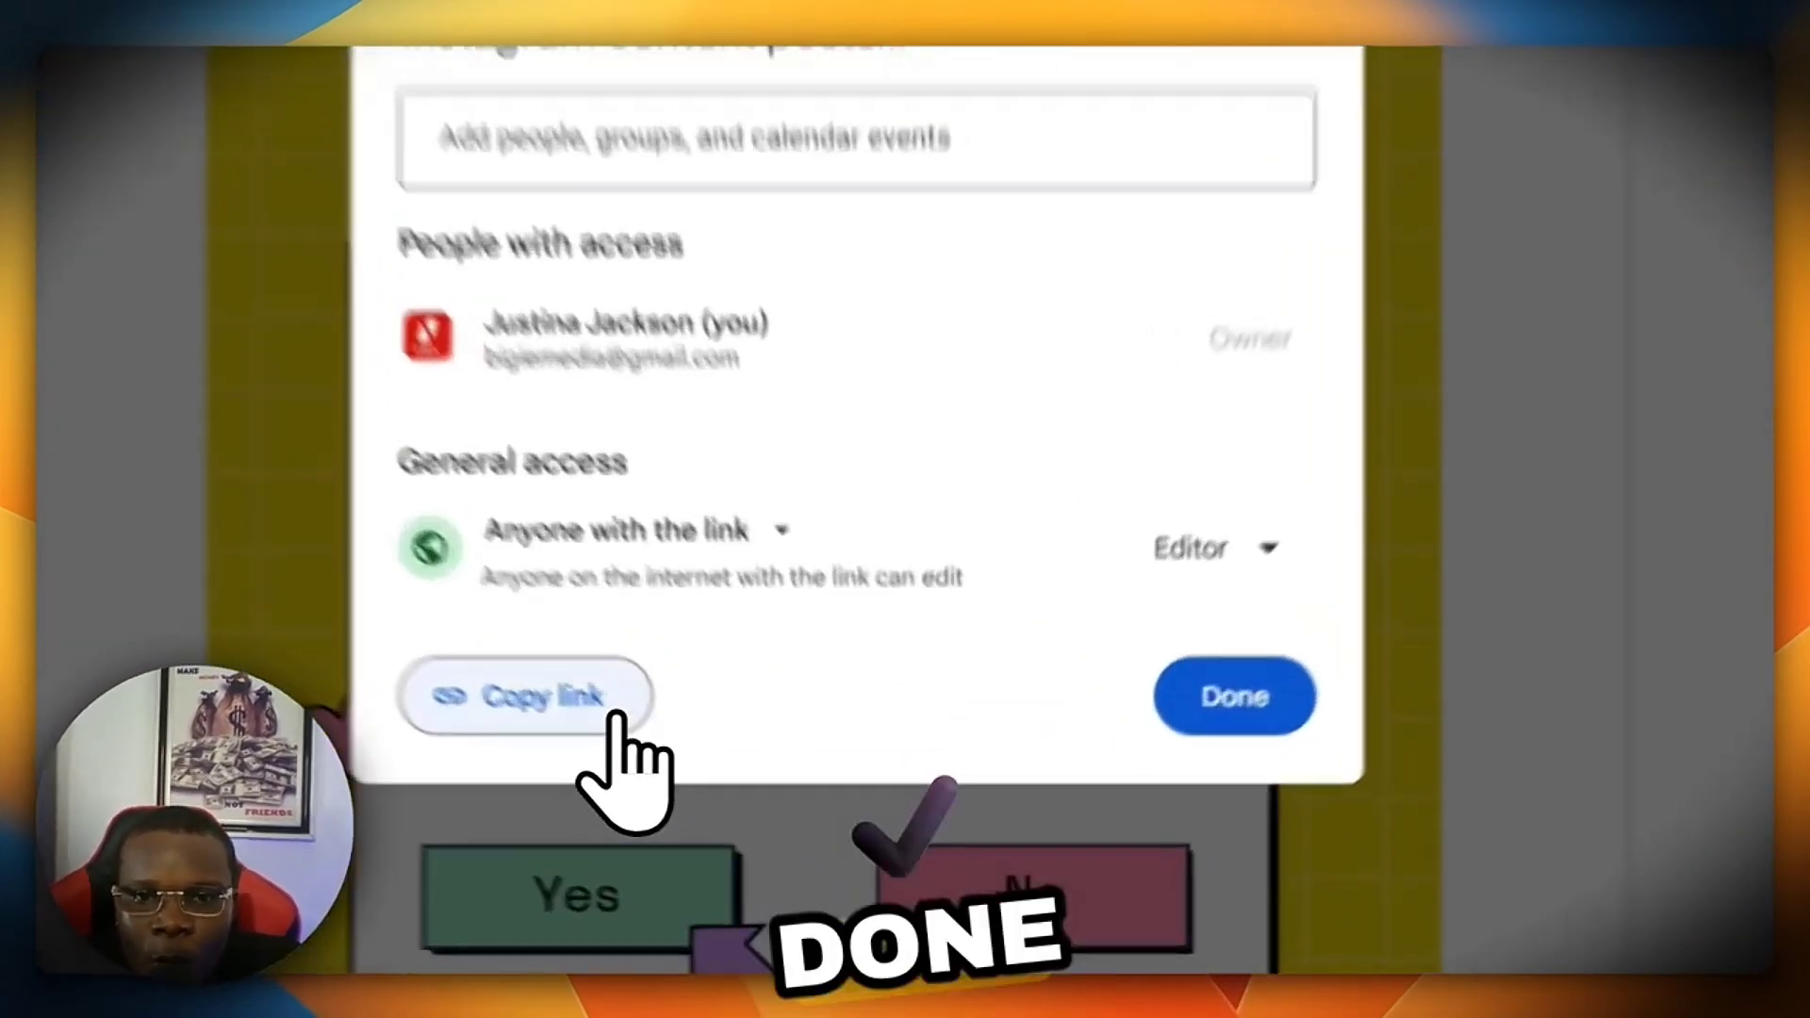
pyautogui.click(692, 796)
pyautogui.click(1303, 622)
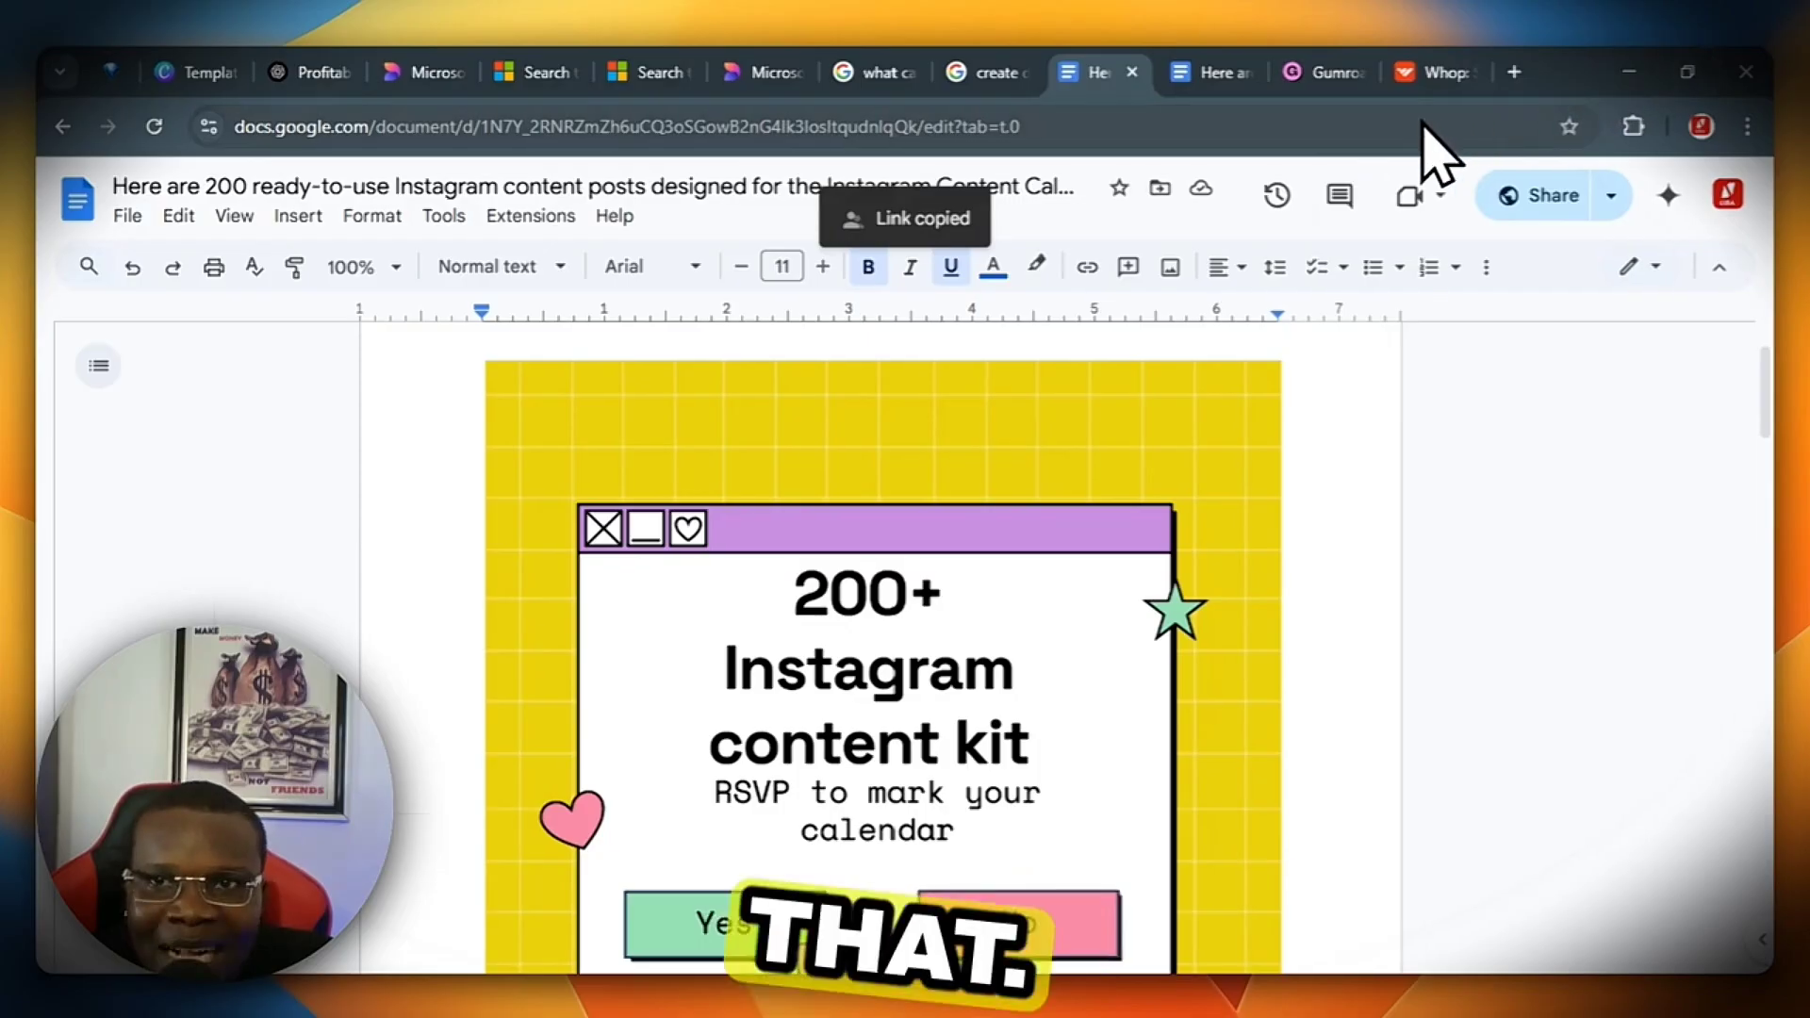
pyautogui.click(1327, 74)
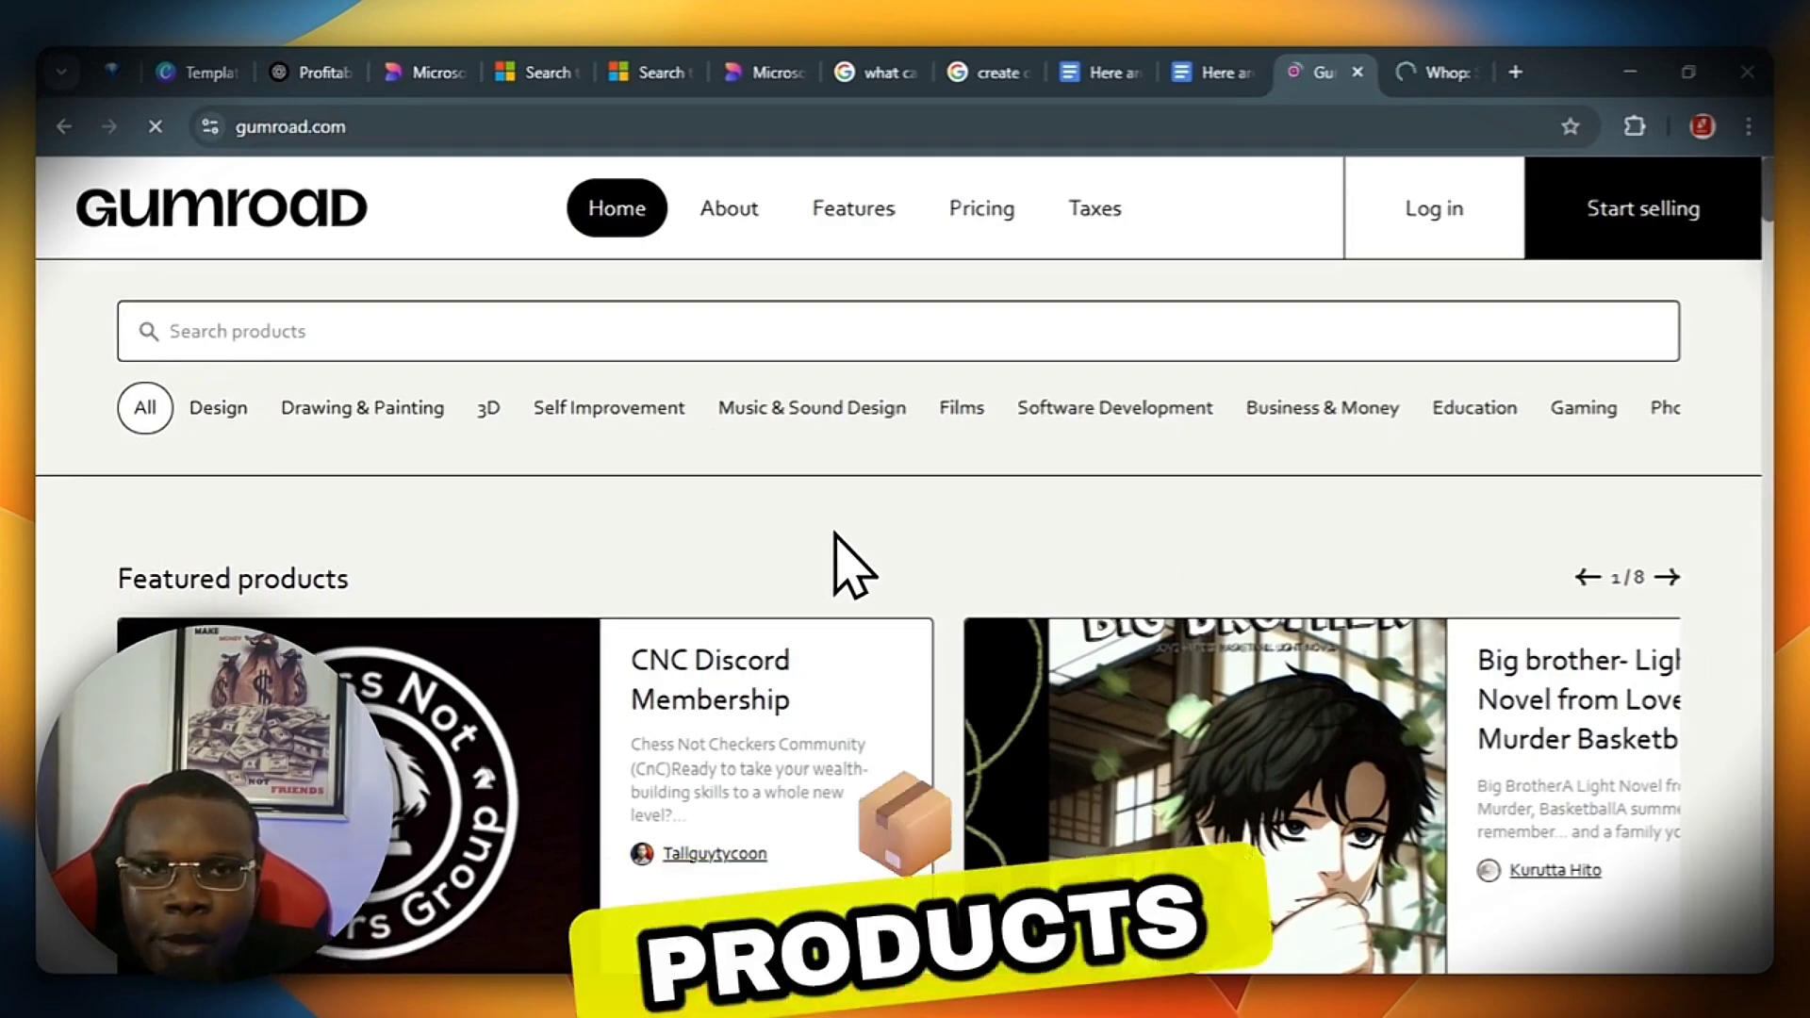
# Step: Scan Gumroad's marketplace product grid, then switch to Whop's home page with its posts feed
pyautogui.scroll(-10, 836, 565)
pyautogui.scroll(5, 1434, 808)
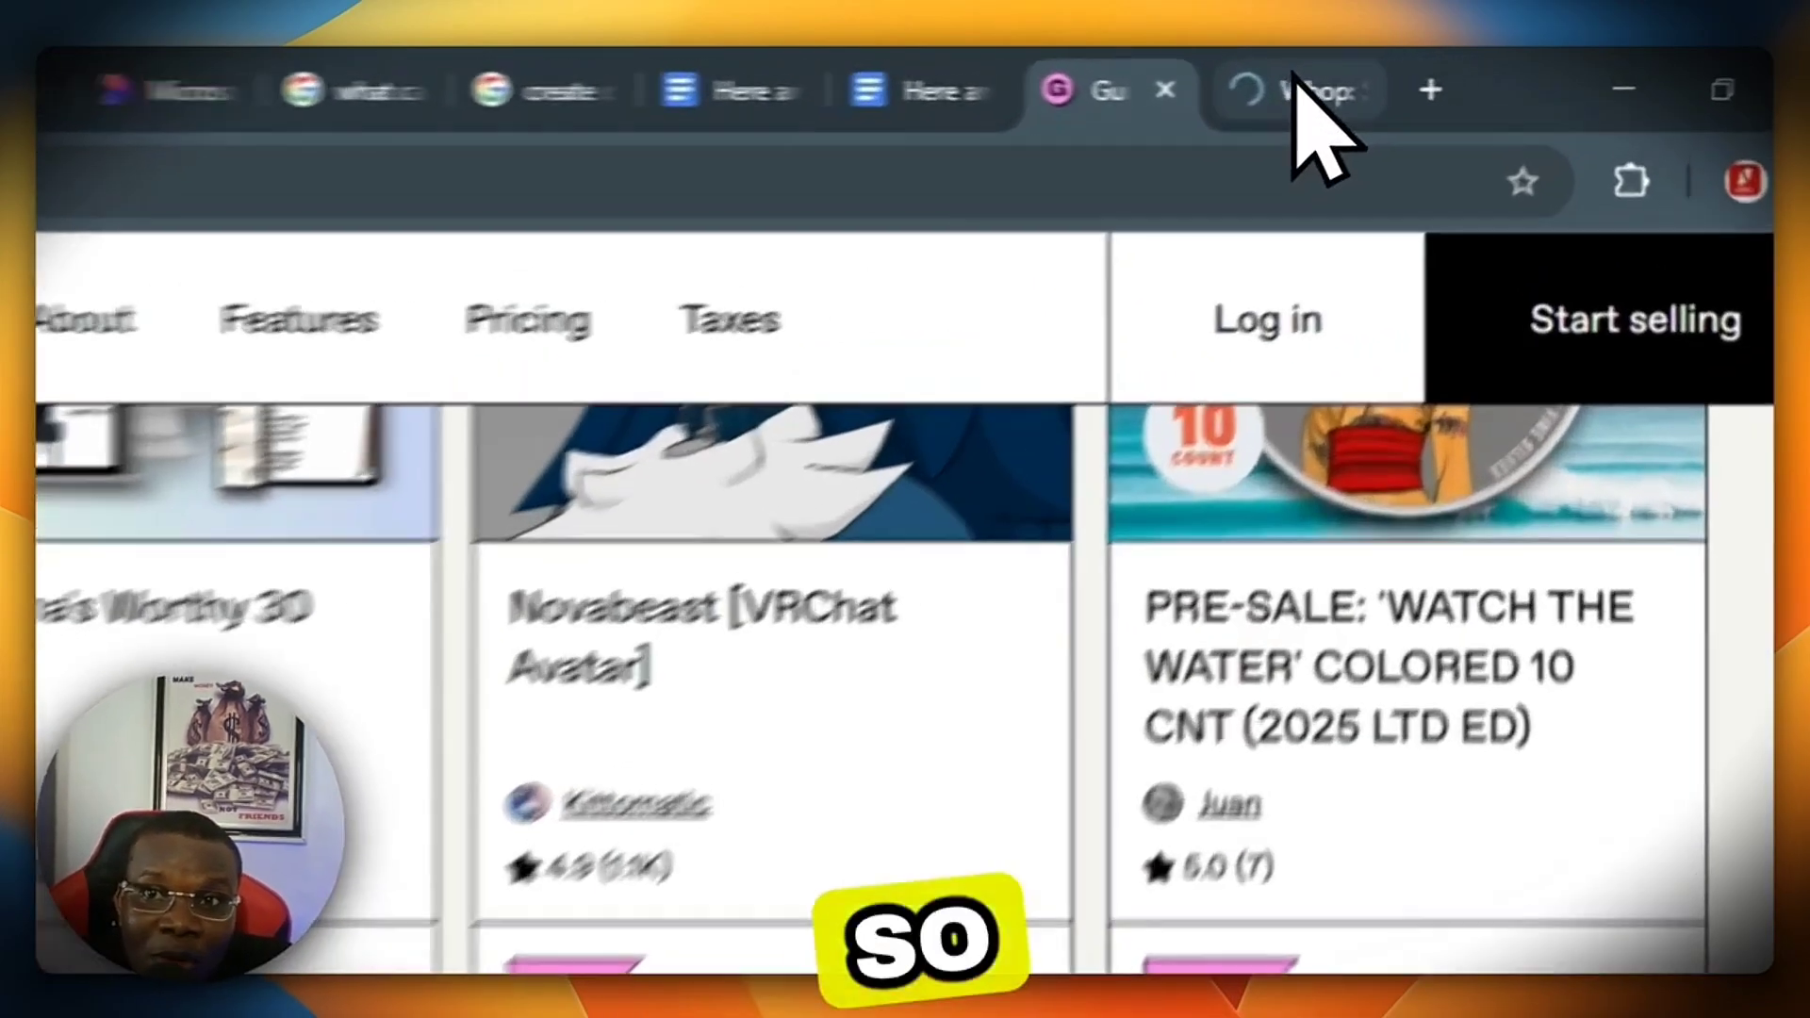
pyautogui.click(1435, 72)
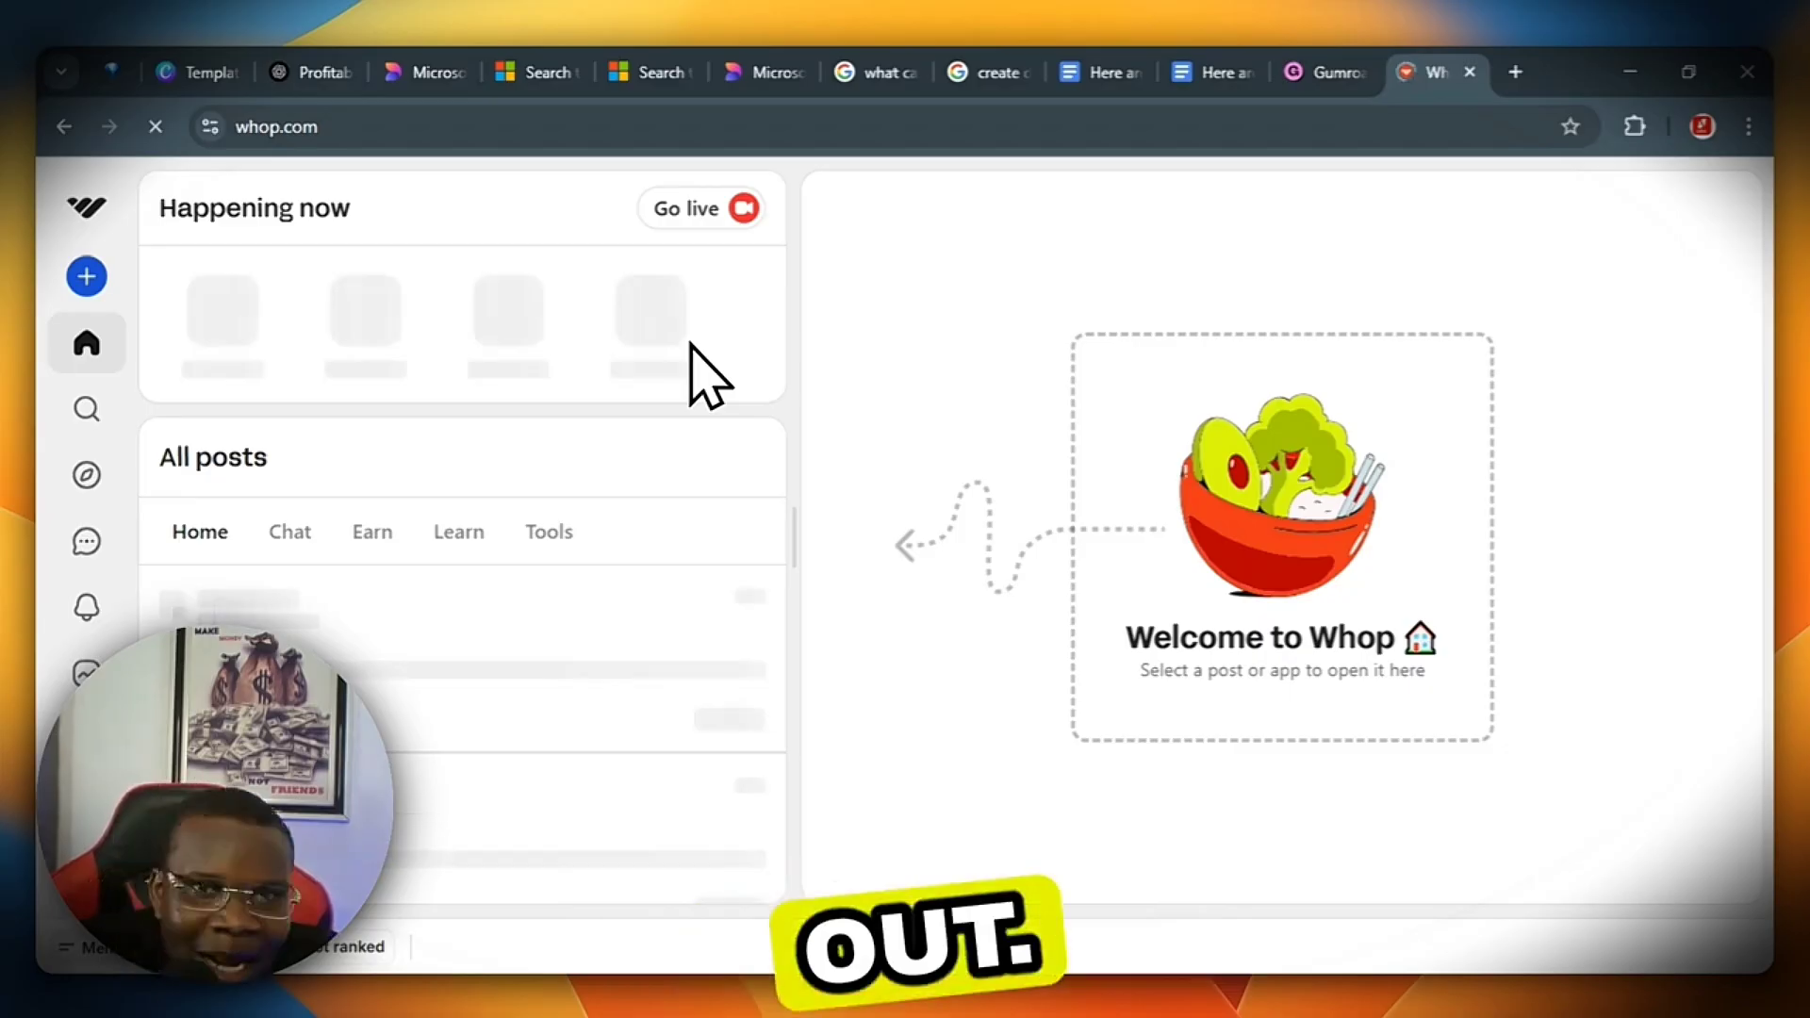
pyautogui.click(1329, 75)
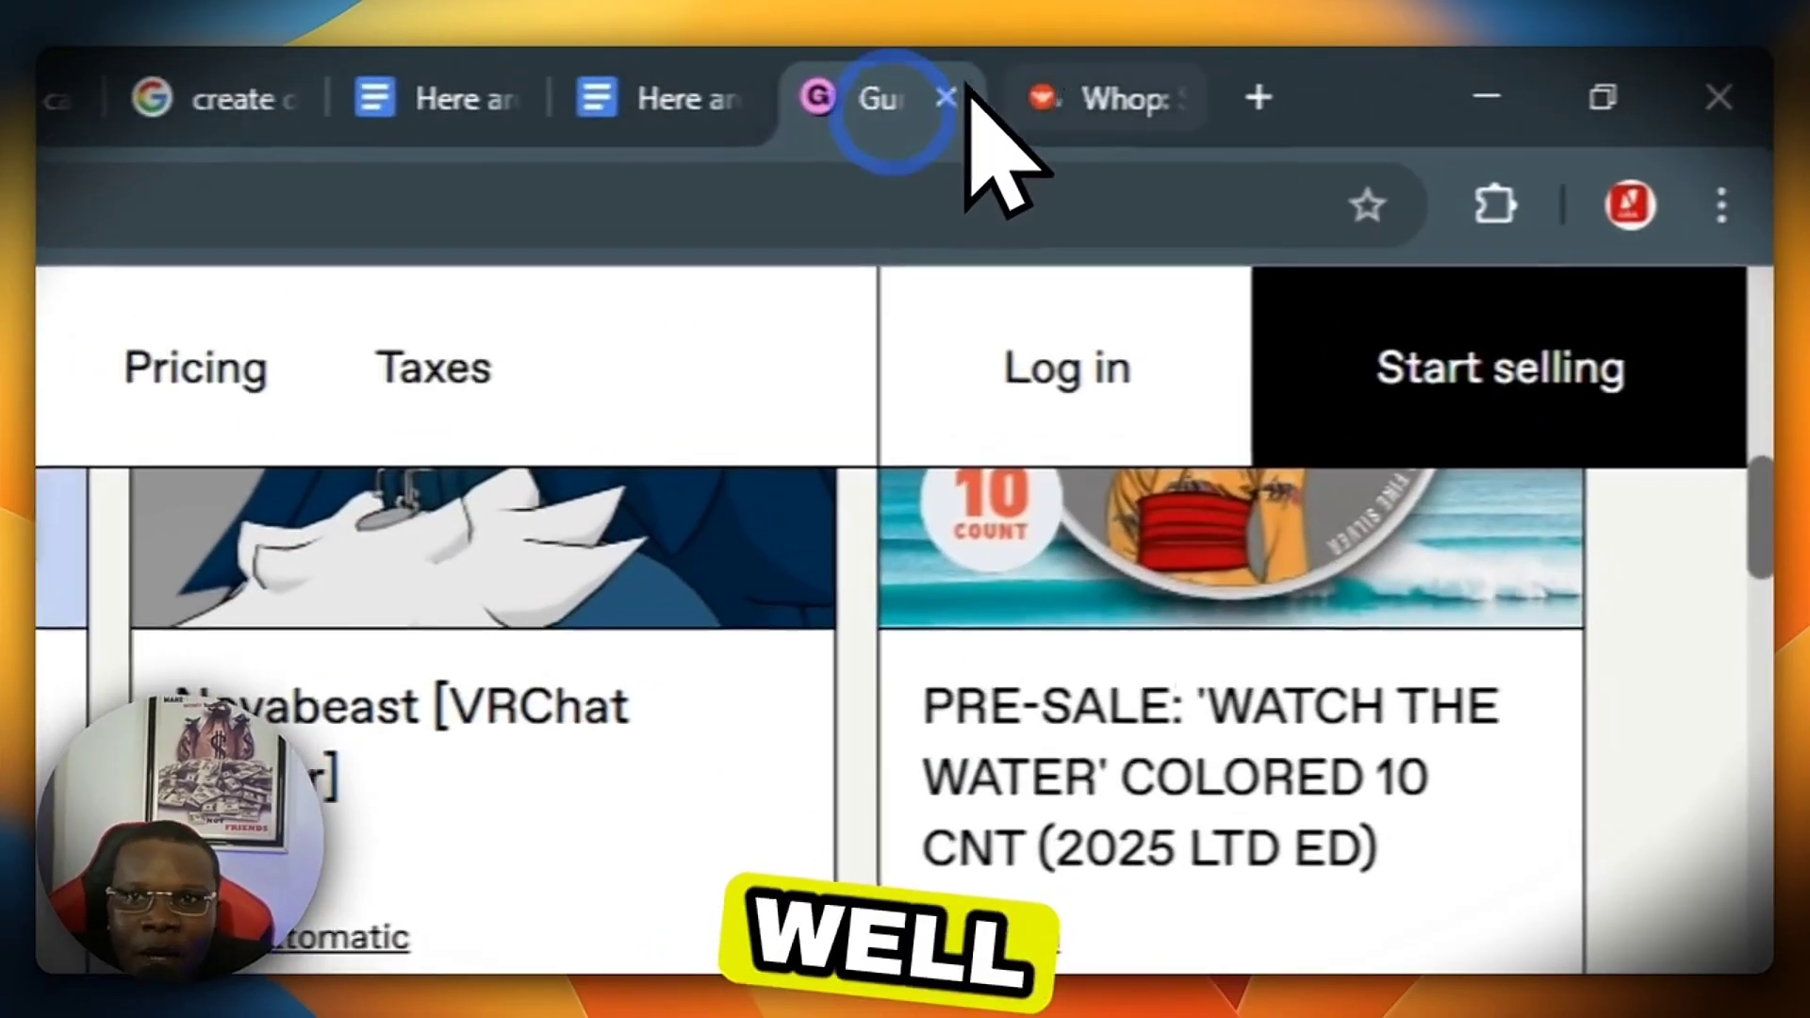
pyautogui.click(1122, 98)
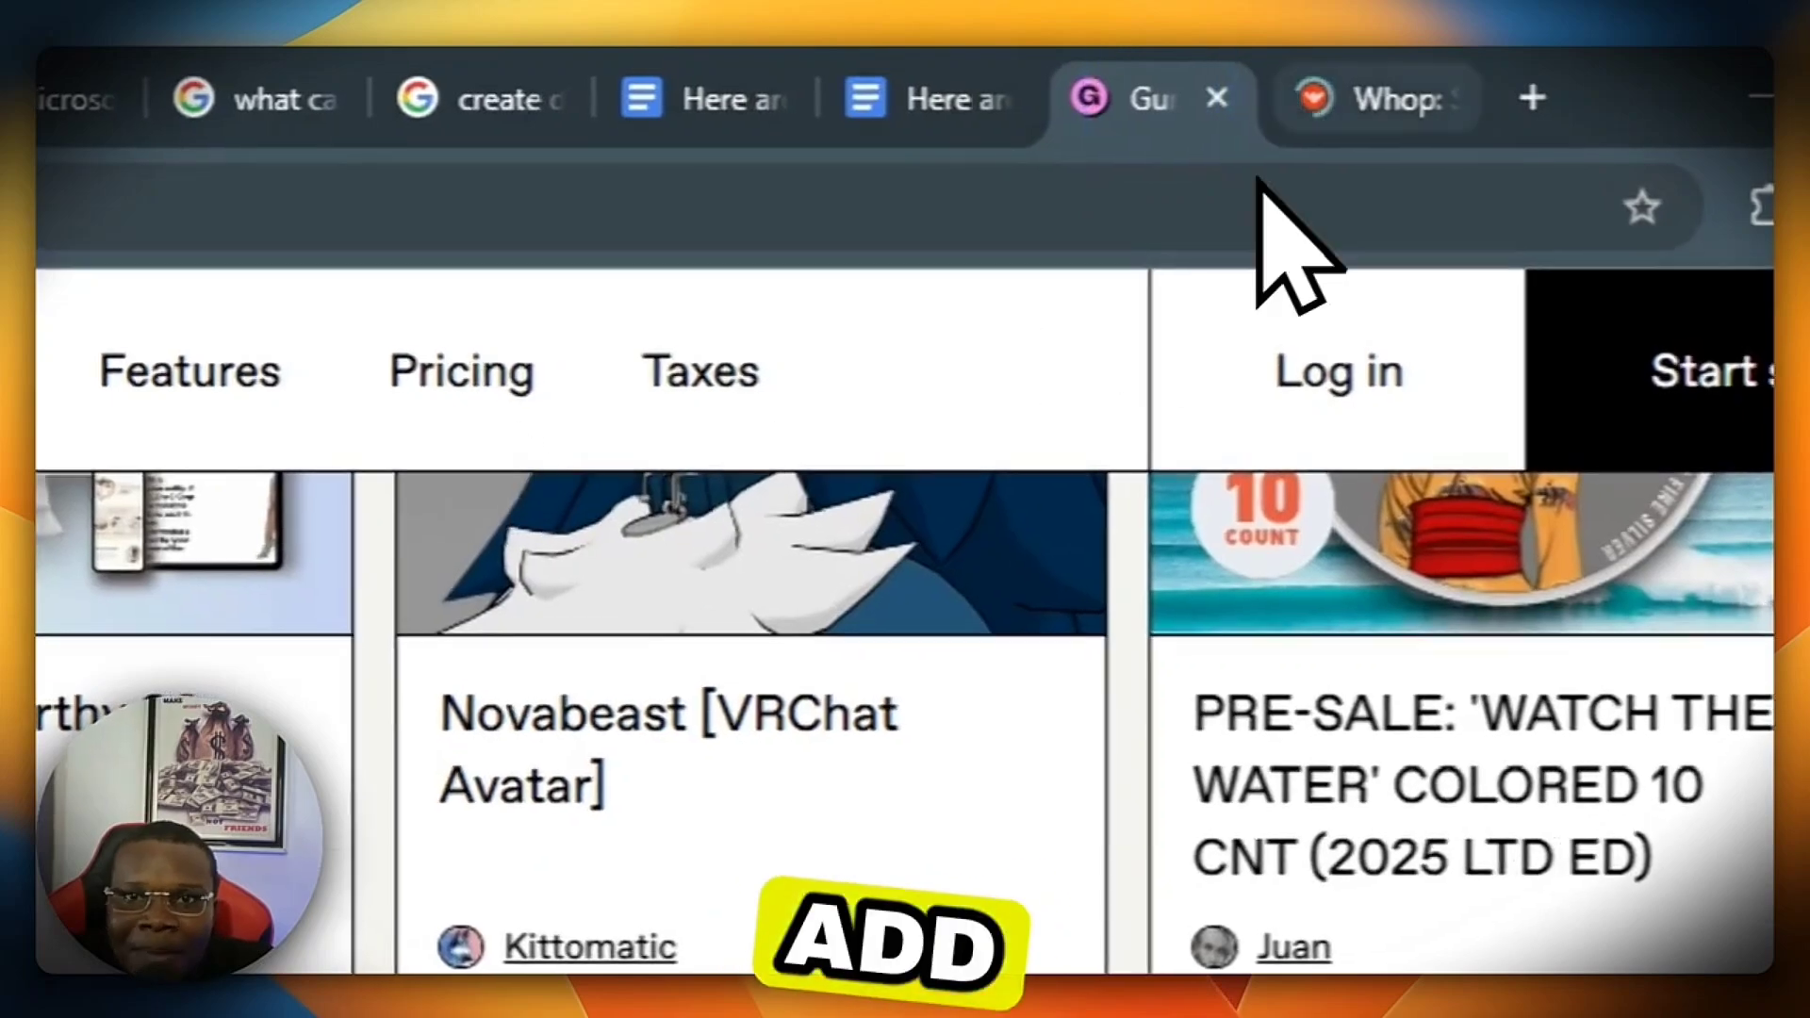
pyautogui.click(1145, 94)
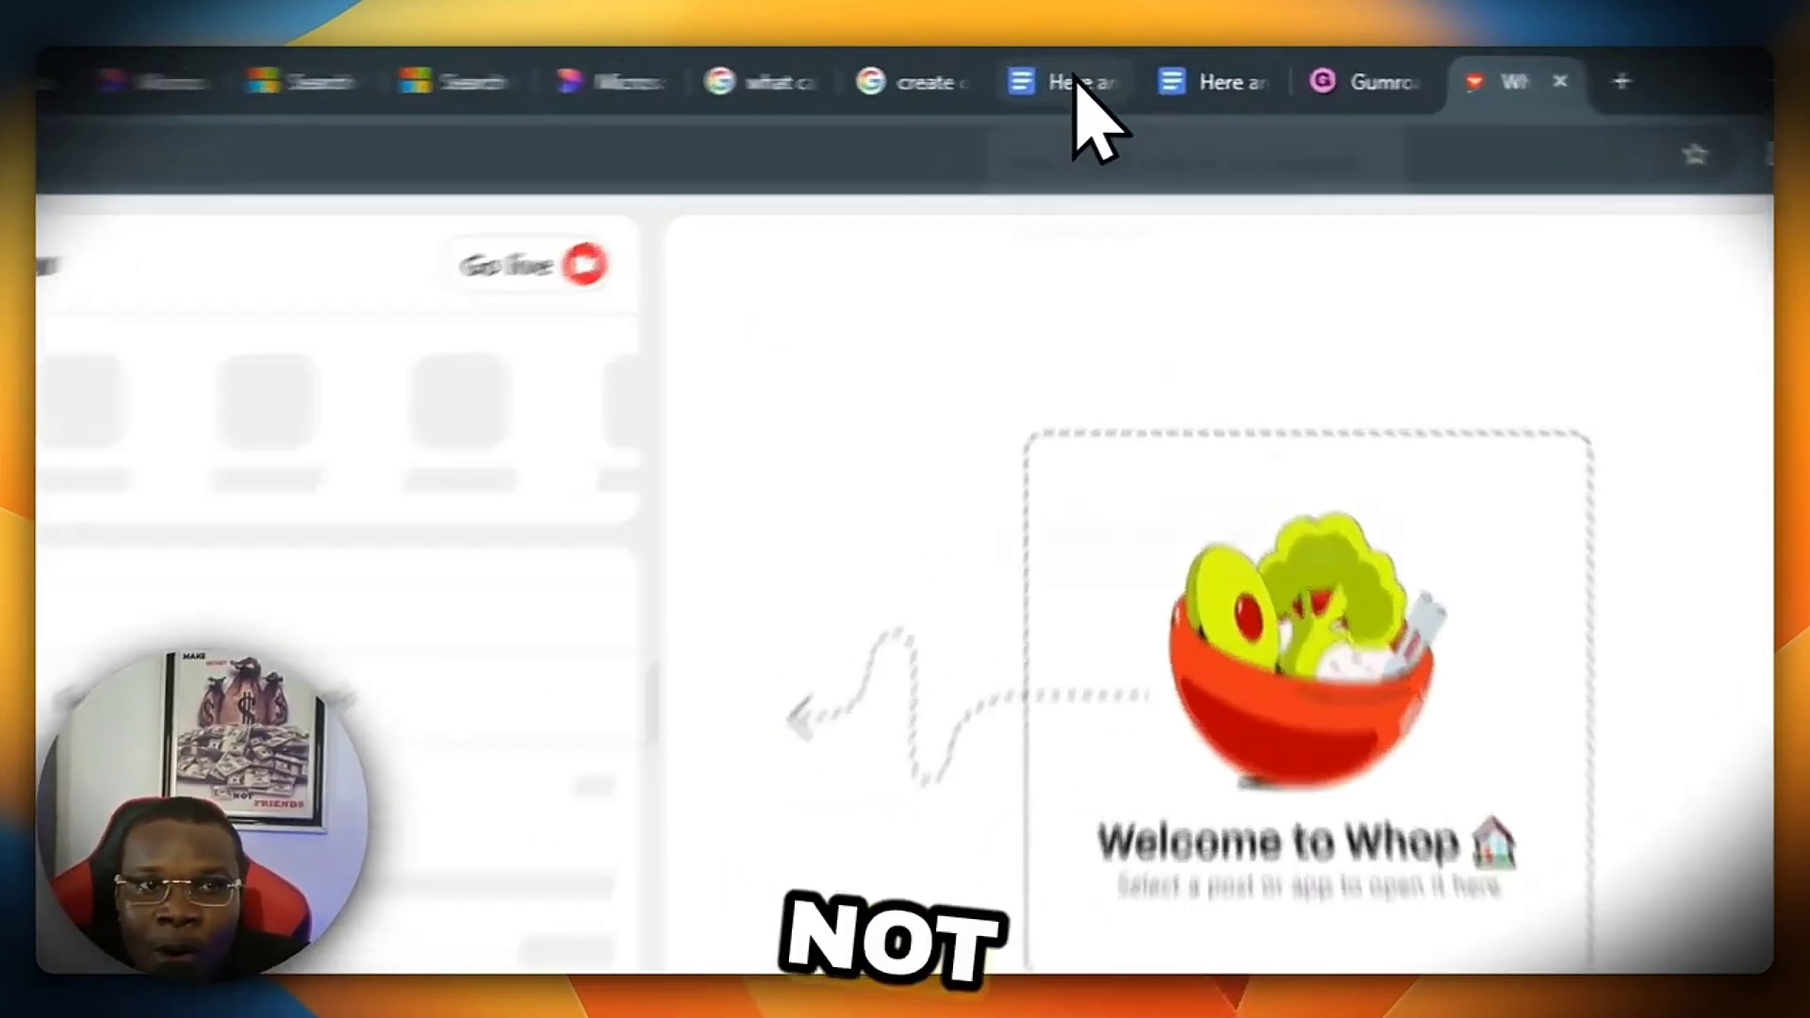
pyautogui.click(1094, 74)
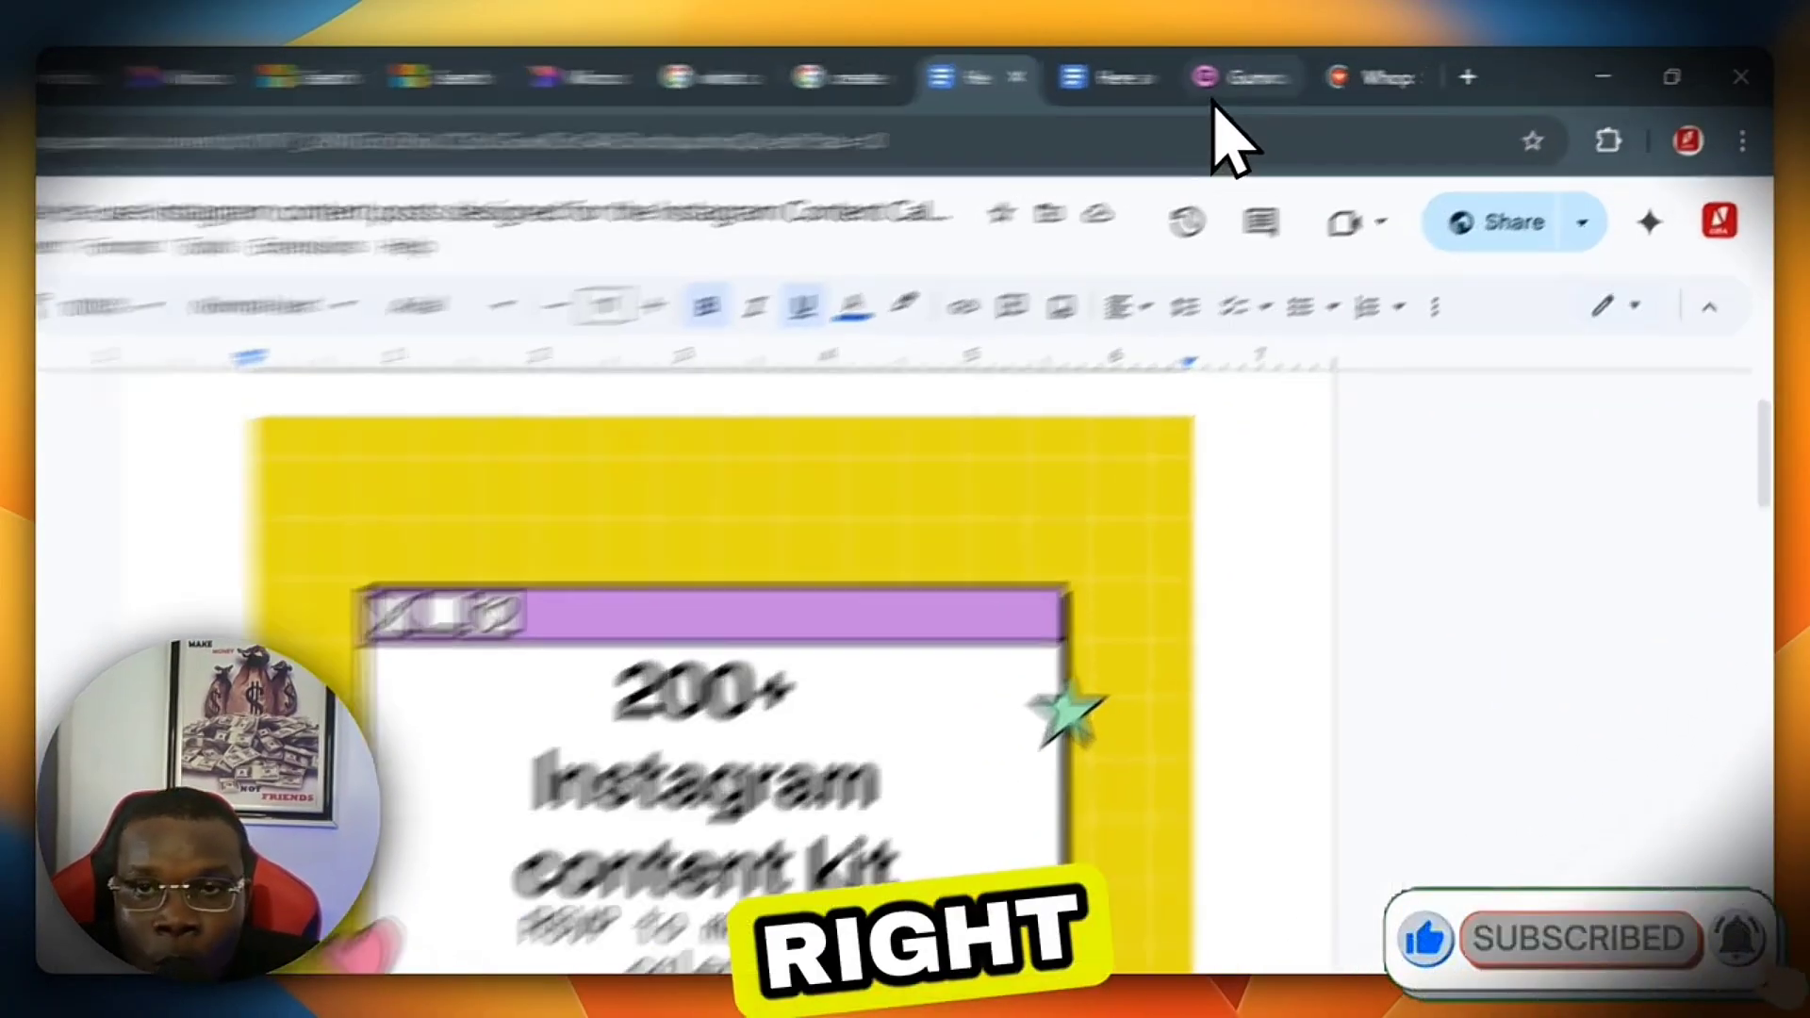
pyautogui.click(1300, 73)
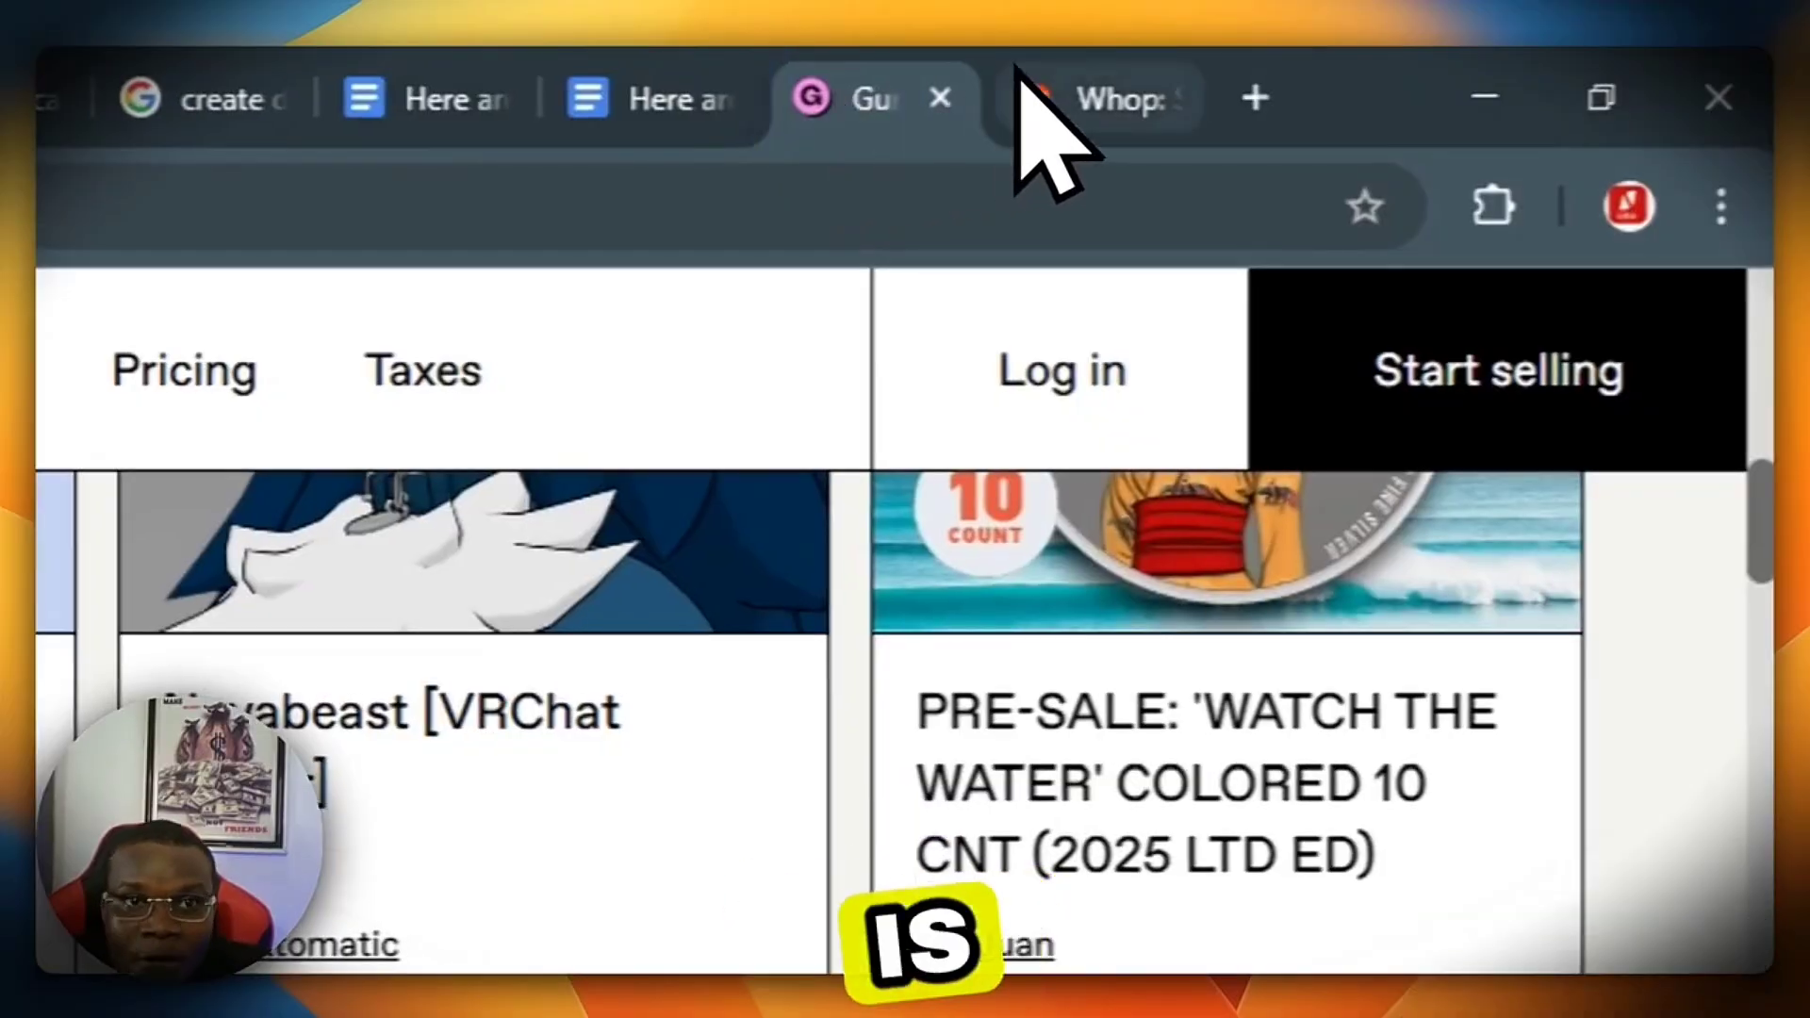
pyautogui.click(1112, 94)
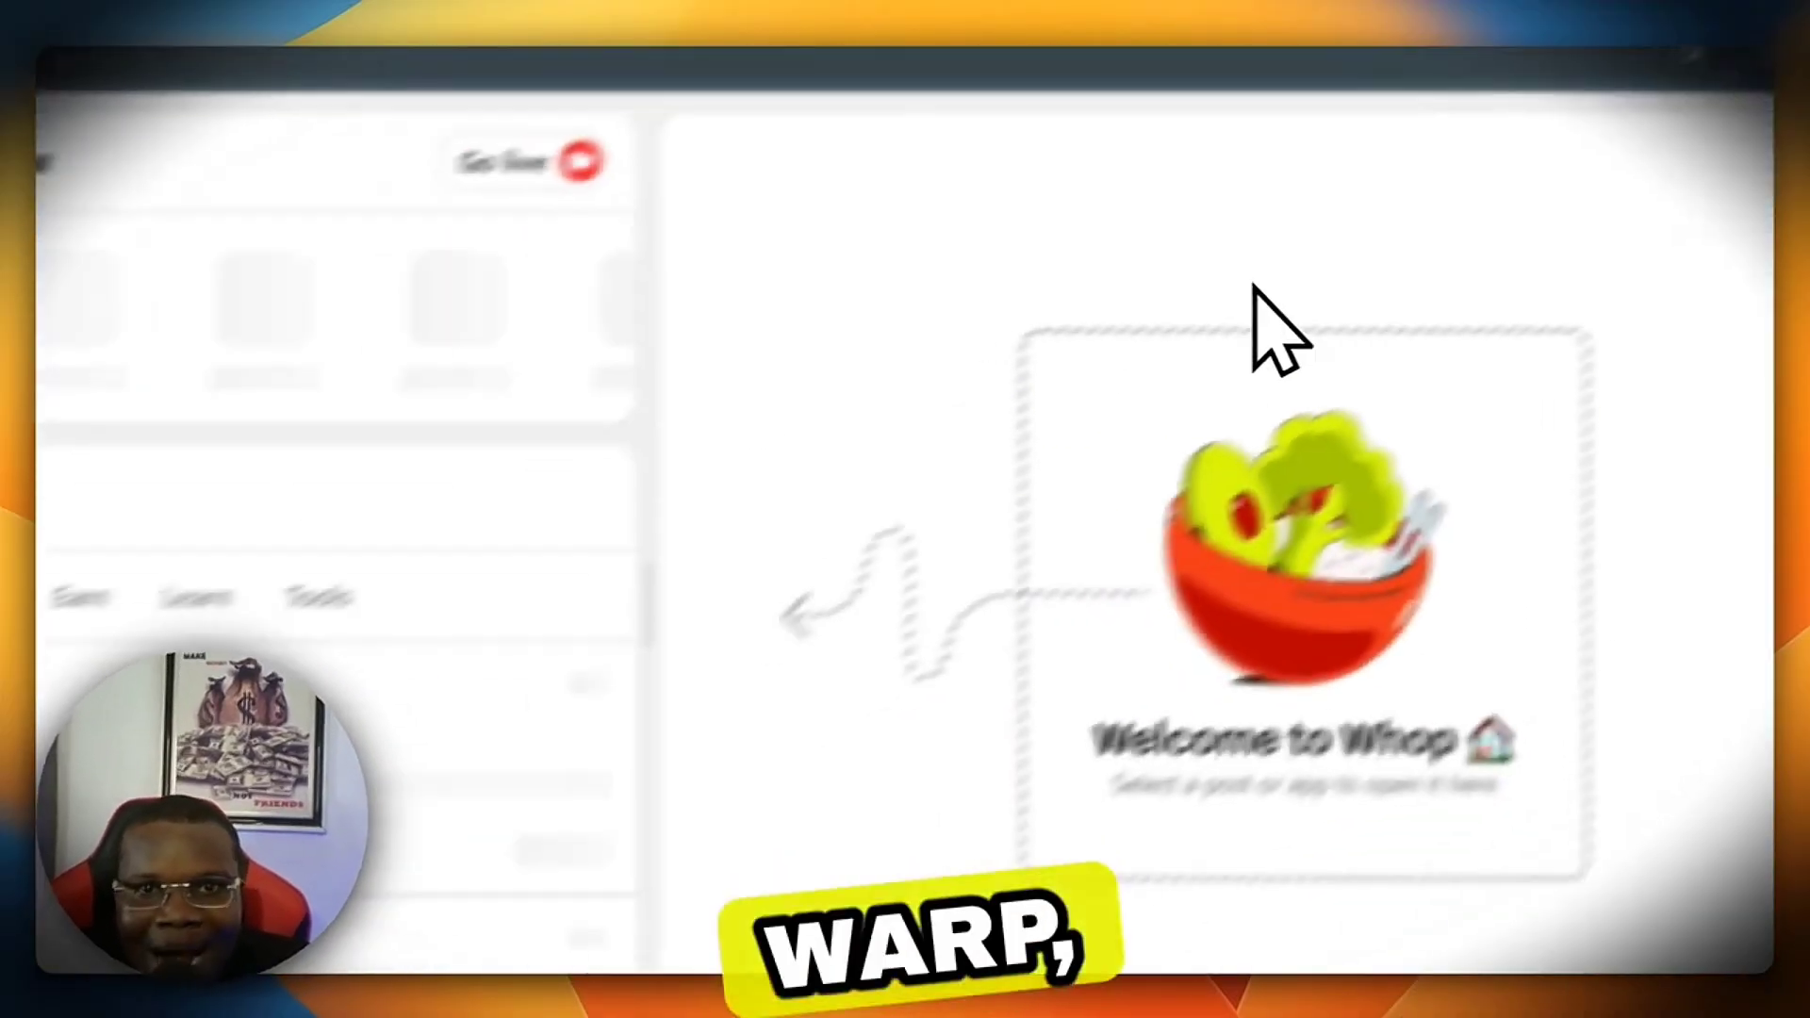